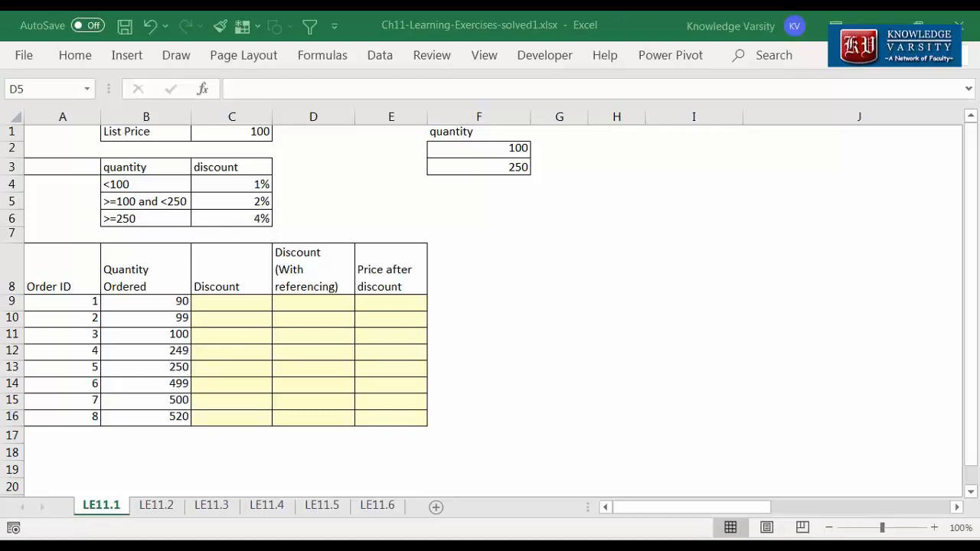
# Enter =IF(B9<100,1%,2%) in C9 and fill it down the Discount column to C16.
pyautogui.click(231, 302)
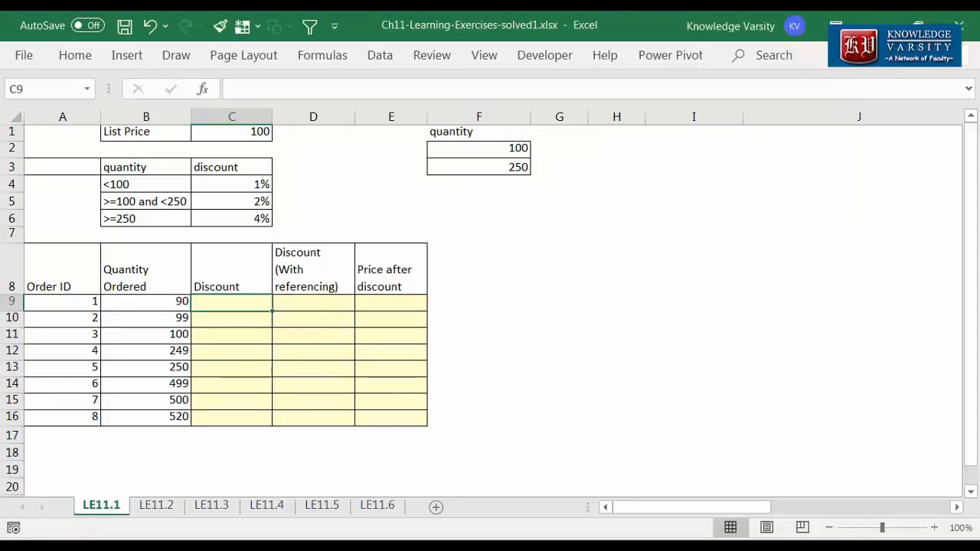
pyautogui.write('=if(')
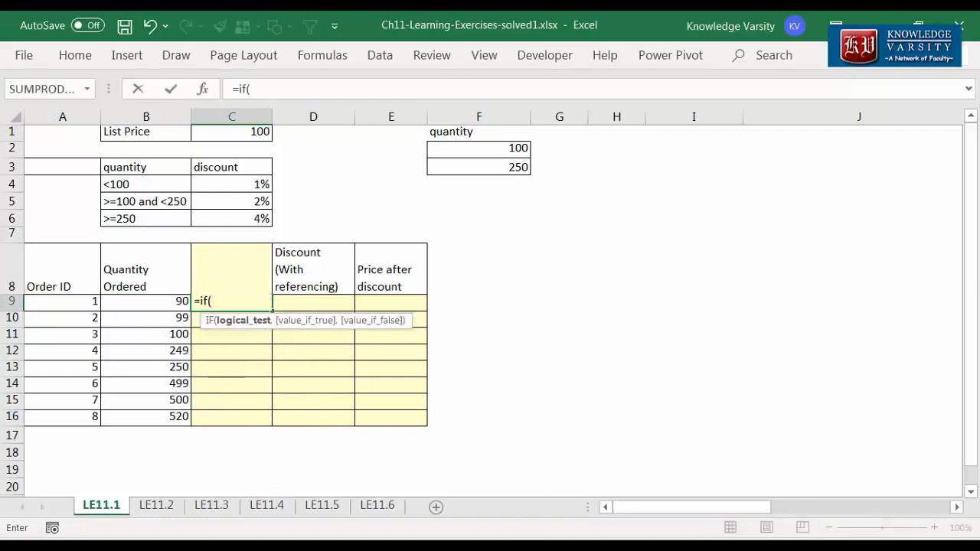
pyautogui.press('Left')
pyautogui.write('<')
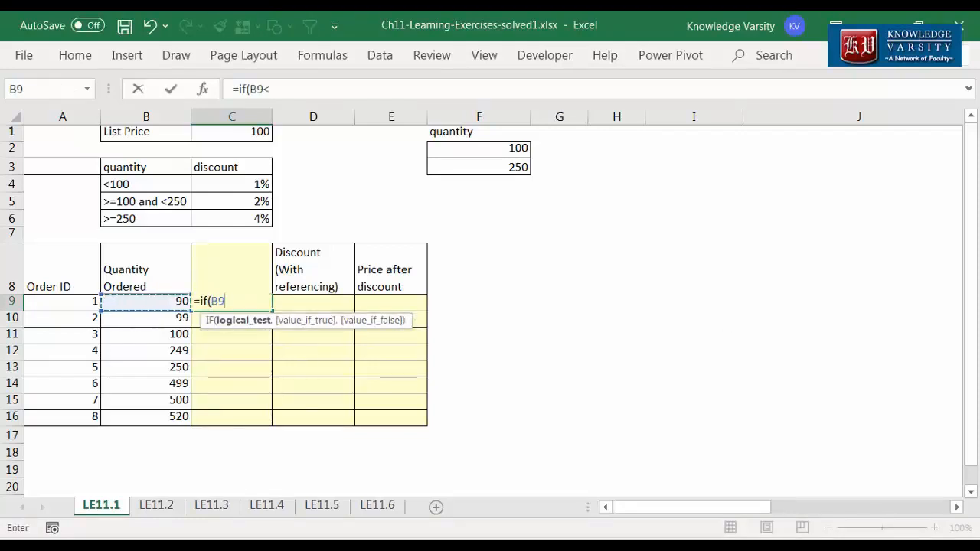
pyautogui.write('100,')
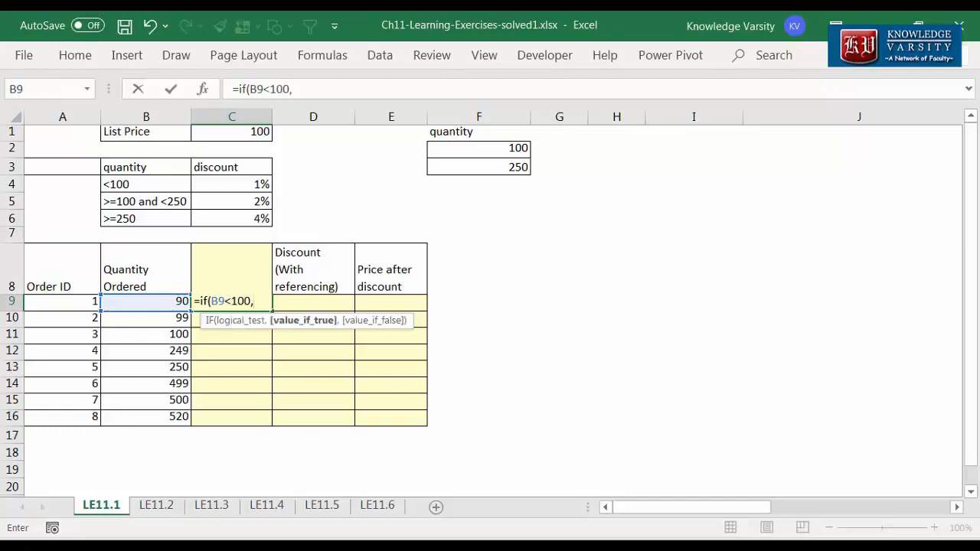
pyautogui.write('1%,2%)')
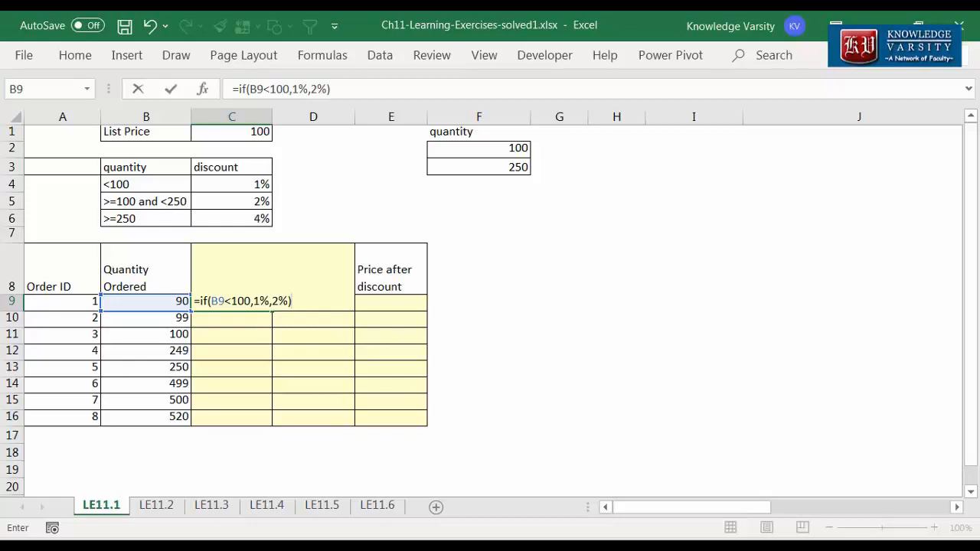
pyautogui.moveTo(272, 311); pyautogui.dragTo(262, 420)
pyautogui.click(237, 351)
pyautogui.click(236, 417)
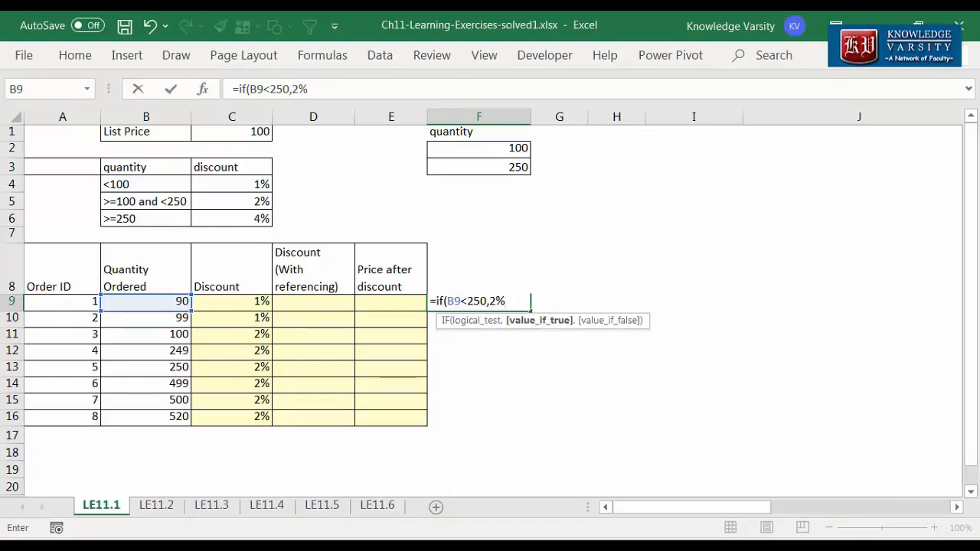
# Complete the helper formula =IF(B9<250,2%,4%) in cell F9.
pyautogui.write(',4')
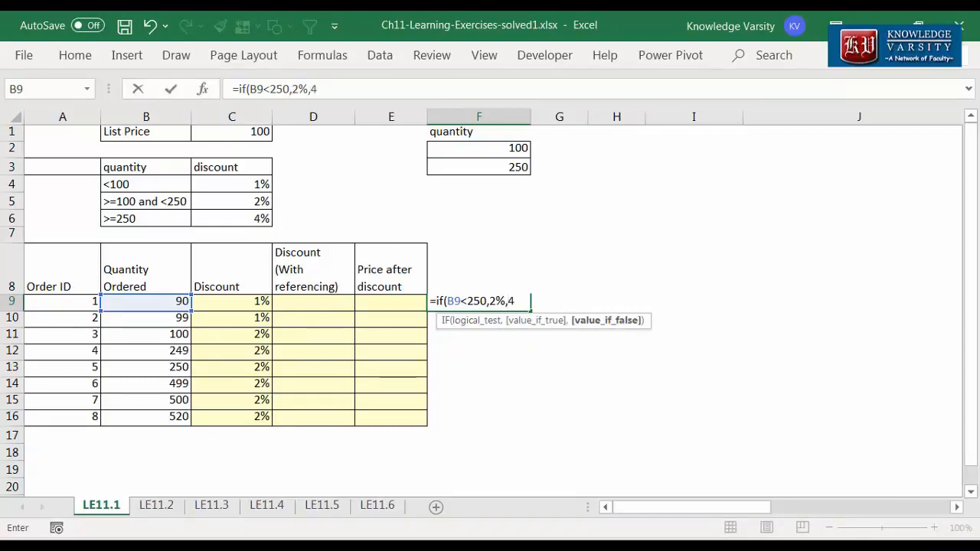
pyautogui.write('%)')
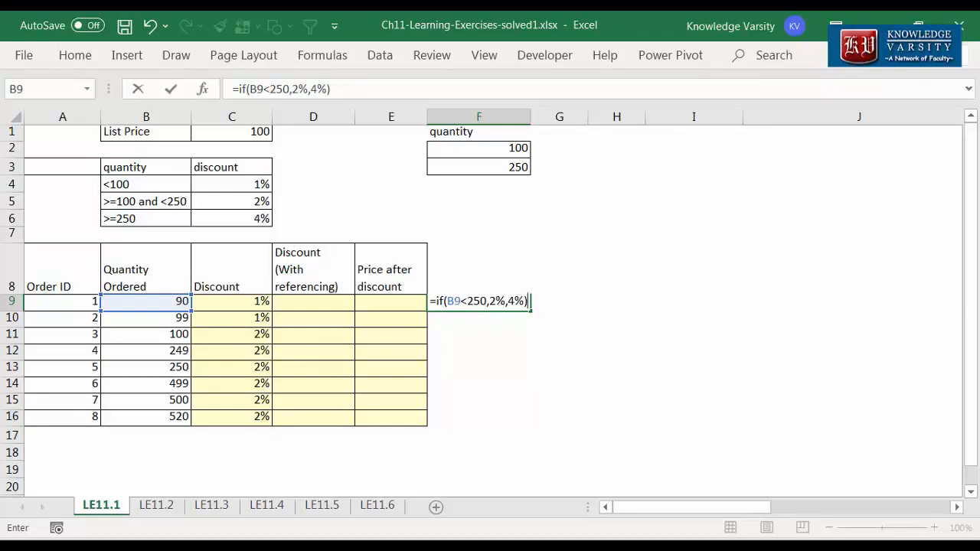
pyautogui.hotkey('ctrl', 'Return')
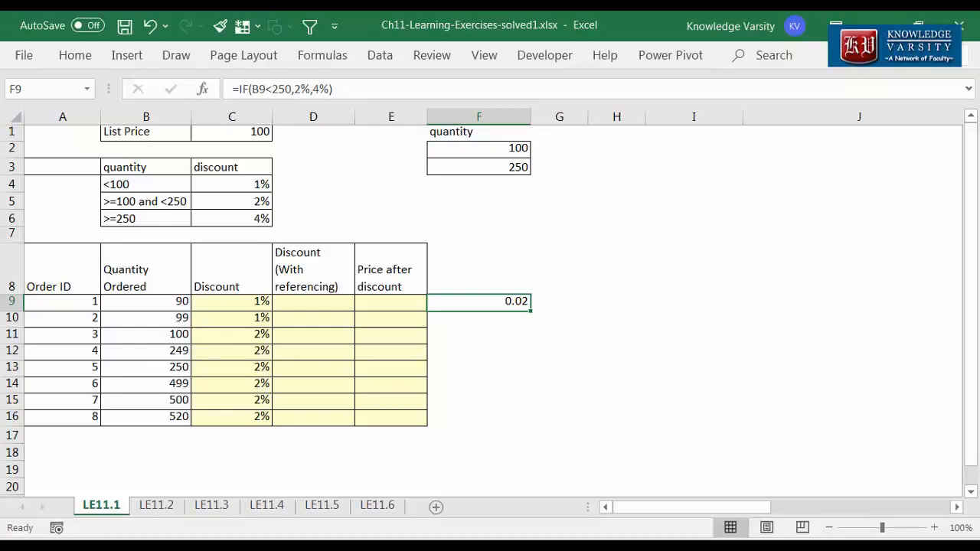
# Copy the IF expression from the F9 formula without its leading equals sign.
pyautogui.press('F2')
pyautogui.press('Home')
pyautogui.press('Right')
pyautogui.hotkey('shift', 'End')
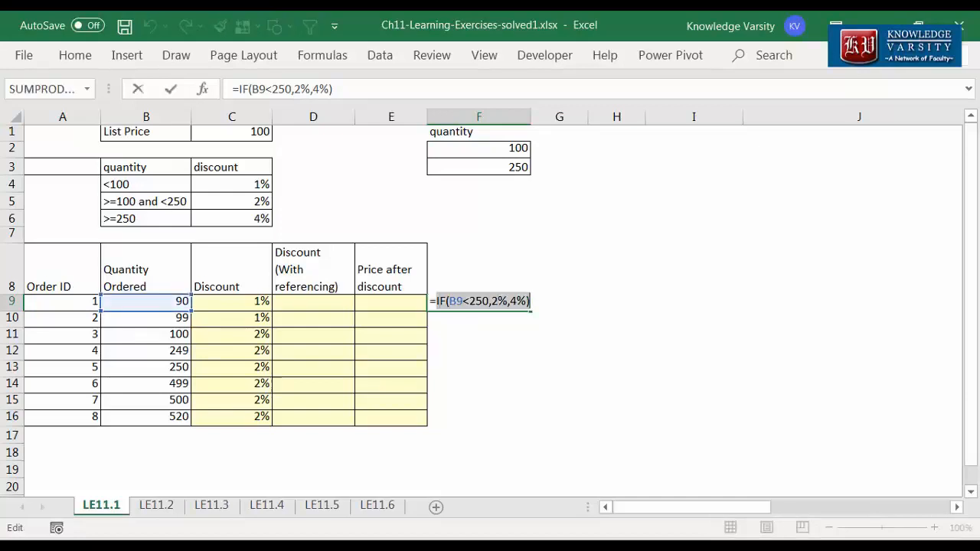
pyautogui.press('Escape')
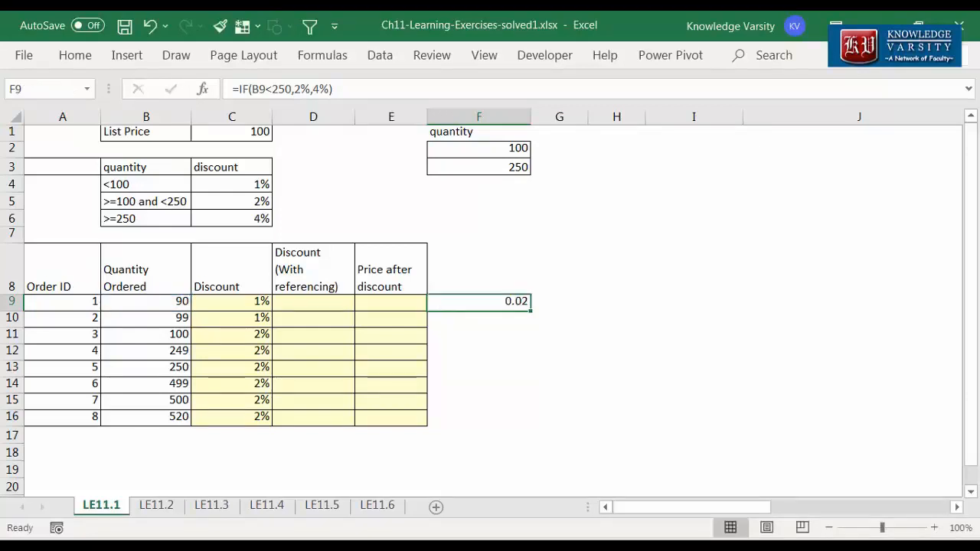
# Replace the 2% argument in C9's formula with IF(B9<250,2%,4%) and fill the nested formula down to C16.
pyautogui.press('Left')
pyautogui.press('Left')
pyautogui.press('Left')
pyautogui.press('F2')
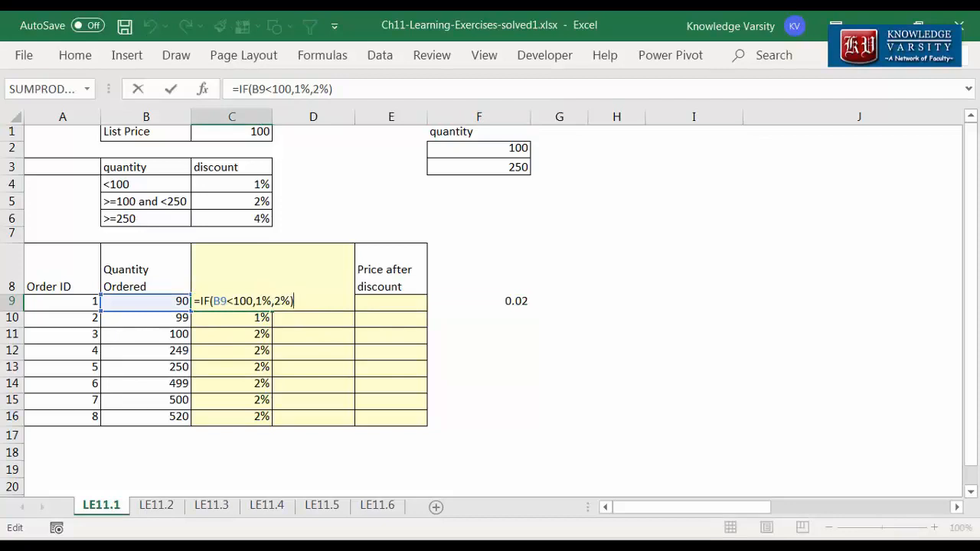
pyautogui.press('Left')
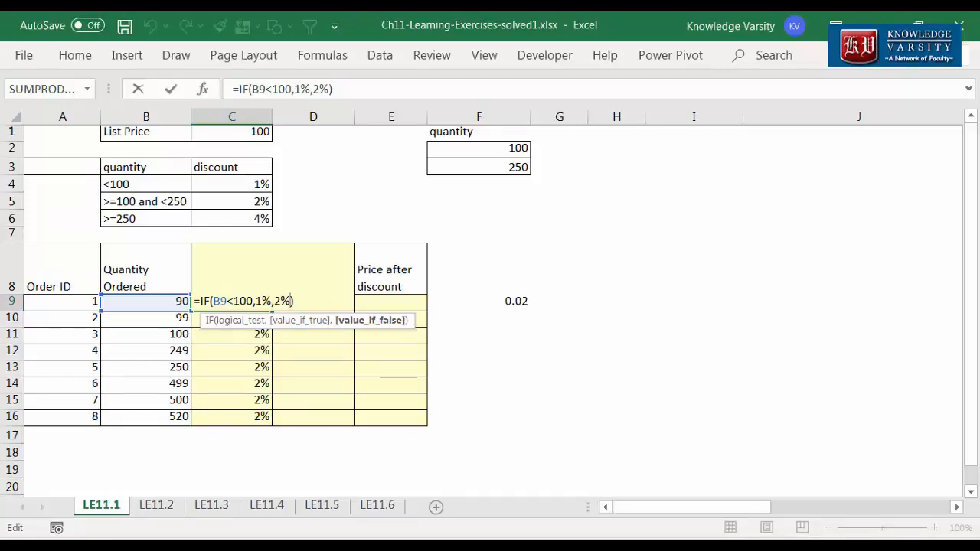
pyautogui.press('BackSpace')
pyautogui.press('BackSpace')
pyautogui.write('IF(B9<250,2%,4%')
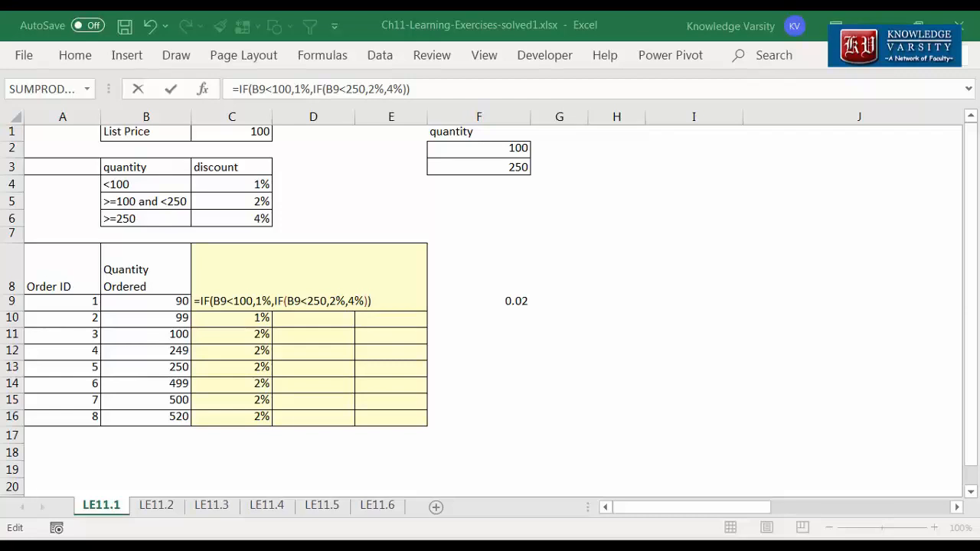
pyautogui.press('Return')
pyautogui.press('Up')
pyautogui.doubleClick(272, 309)
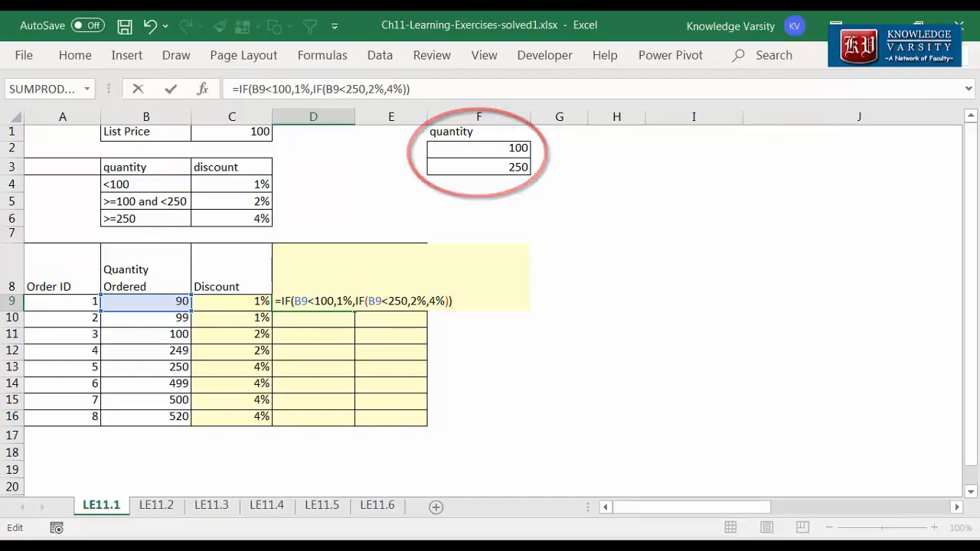
# In D9's nested IF formula, replace the thresholds 100 and 250 with references to F2 and F3.
pyautogui.click(333, 301)
pyautogui.press('BackSpace')
pyautogui.press('BackSpace')
pyautogui.press('BackSpace')
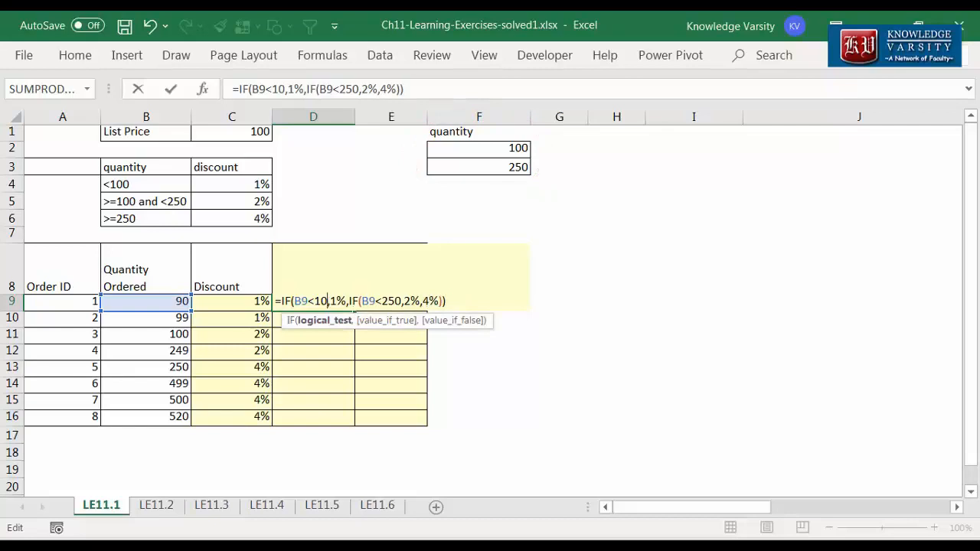
pyautogui.click(478, 148)
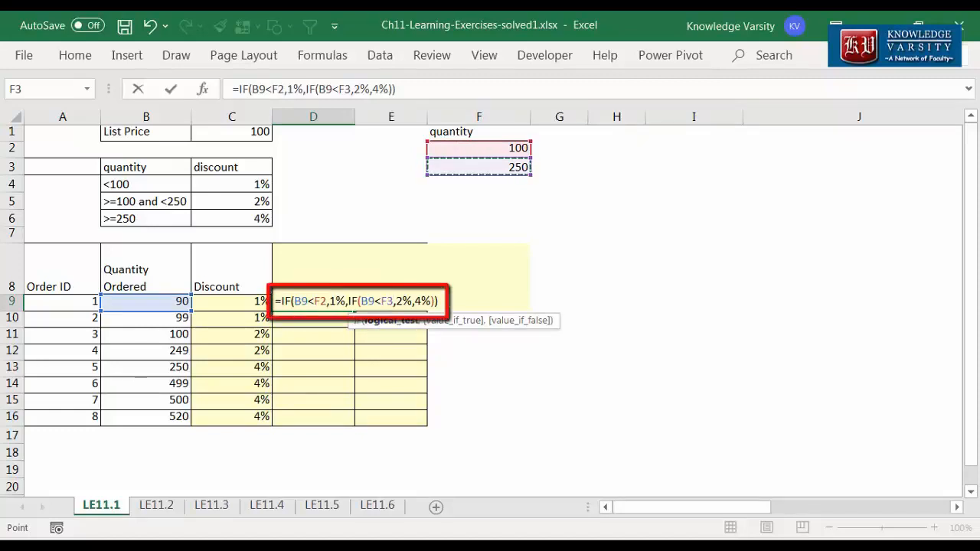
# Make the F2 and F3 references in the D9 formula absolute, as $F$2 and $F$3.
pyautogui.press('F2')
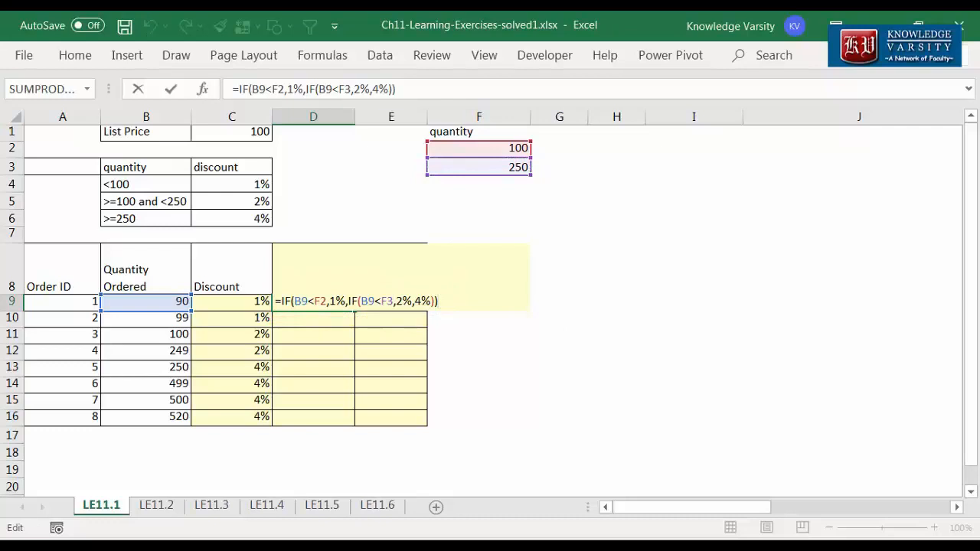
pyautogui.click(321, 301)
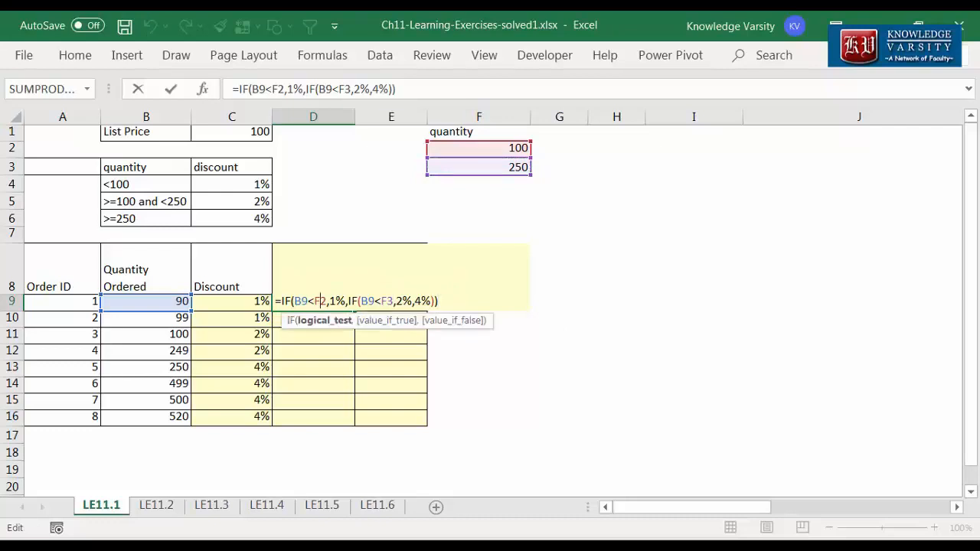
pyautogui.press('F4')
pyautogui.click(401, 301)
pyautogui.press('F4')
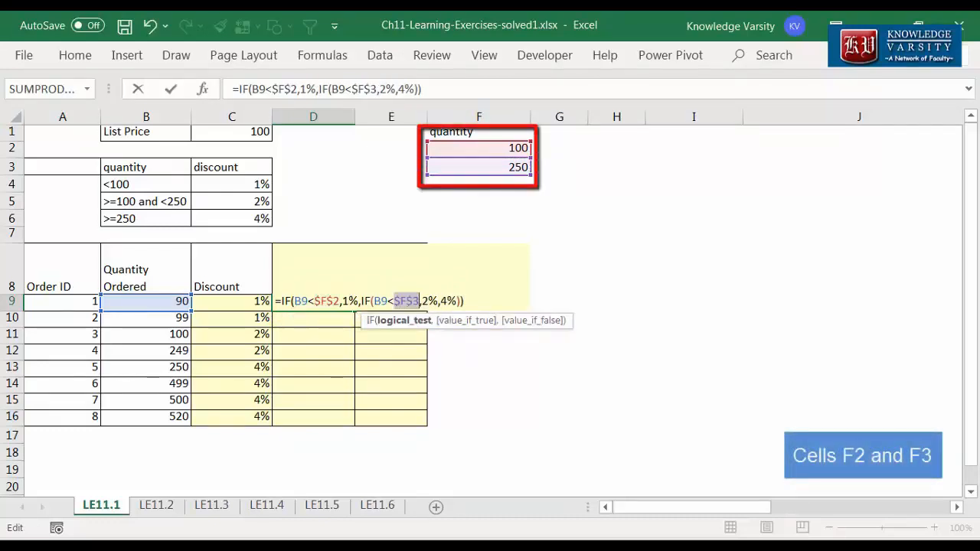
# Fill the D9 formula down to D16 and check the quantity and discount formula for order 4.
pyautogui.press('Tab')
pyautogui.click(313, 301)
pyautogui.doubleClick(354, 309)
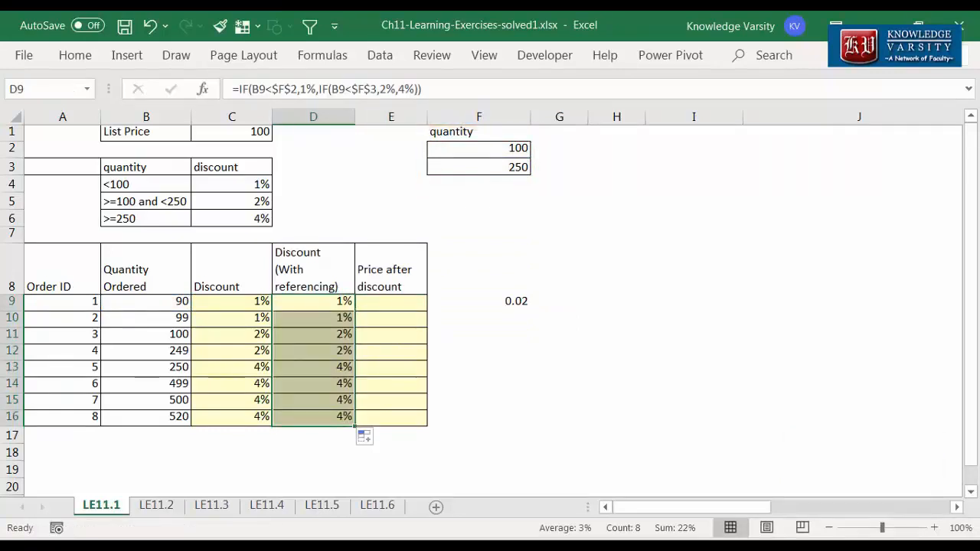
pyautogui.click(146, 352)
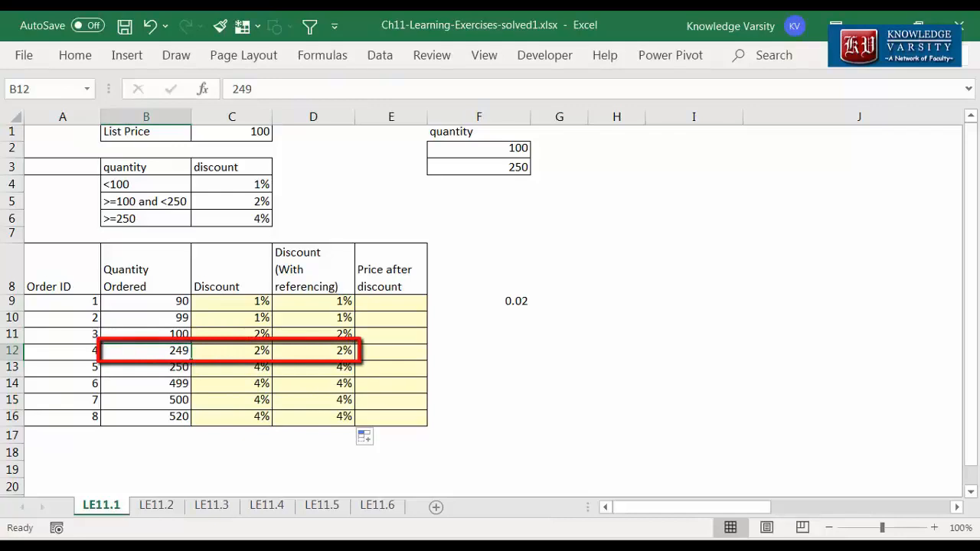
pyautogui.click(313, 351)
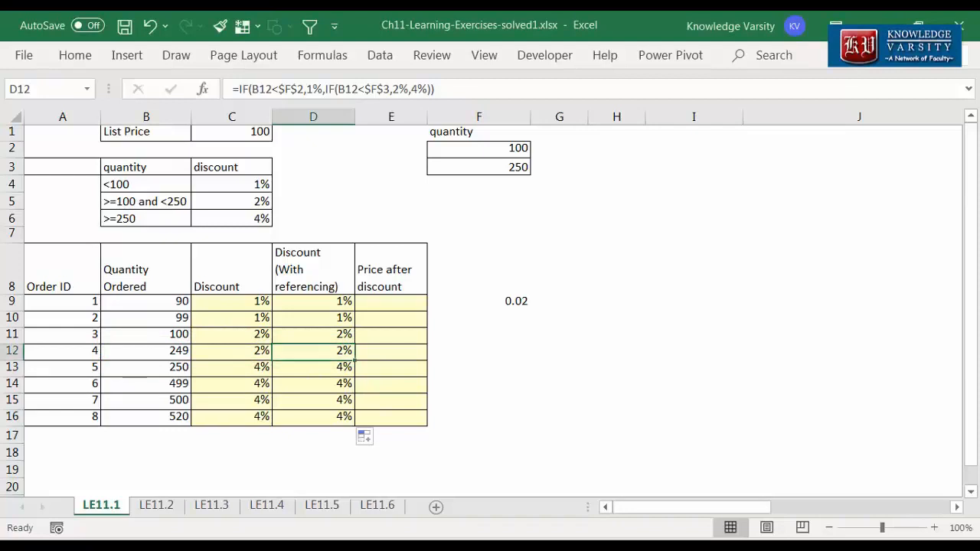
# Enter =C1*(1-D9) in E9 to calculate the price after discount from the list price.
pyautogui.click(391, 303)
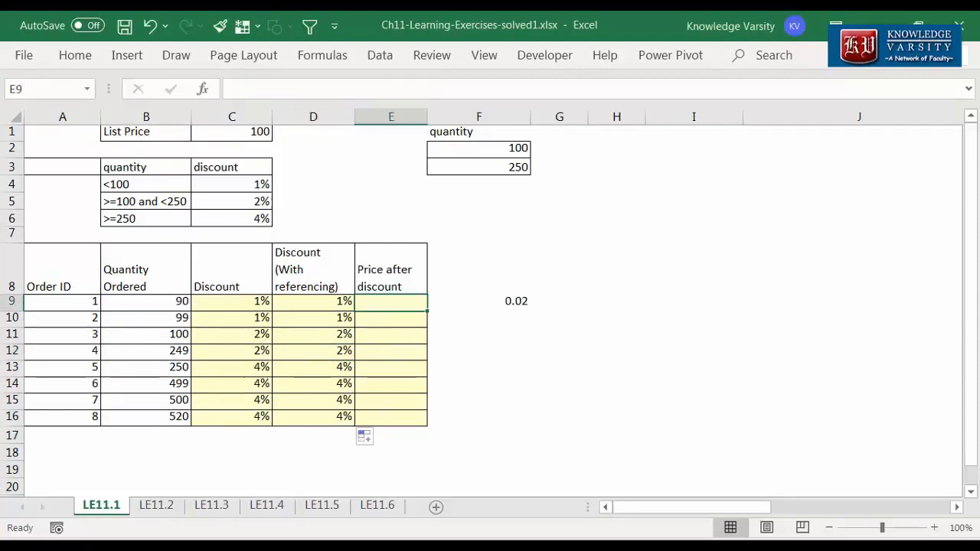
pyautogui.click(232, 132)
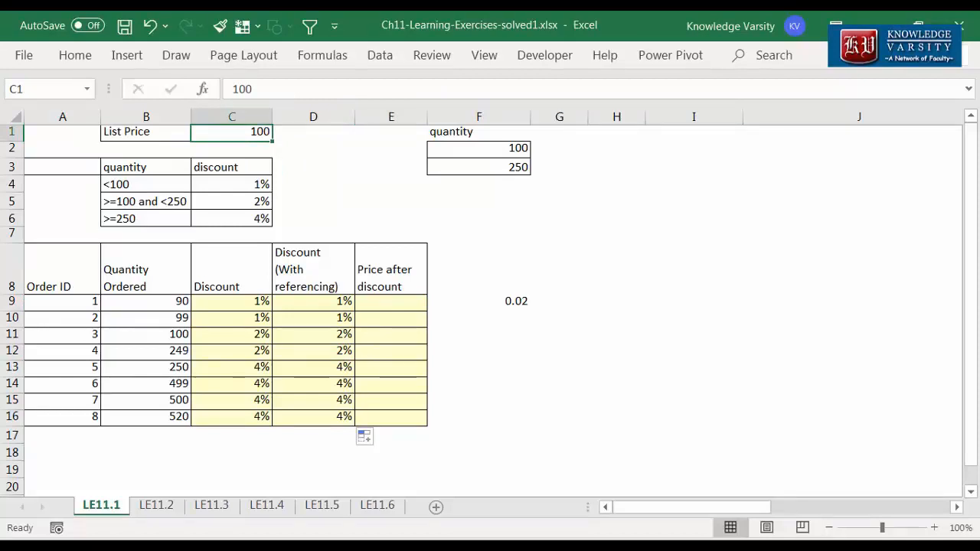
pyautogui.click(391, 302)
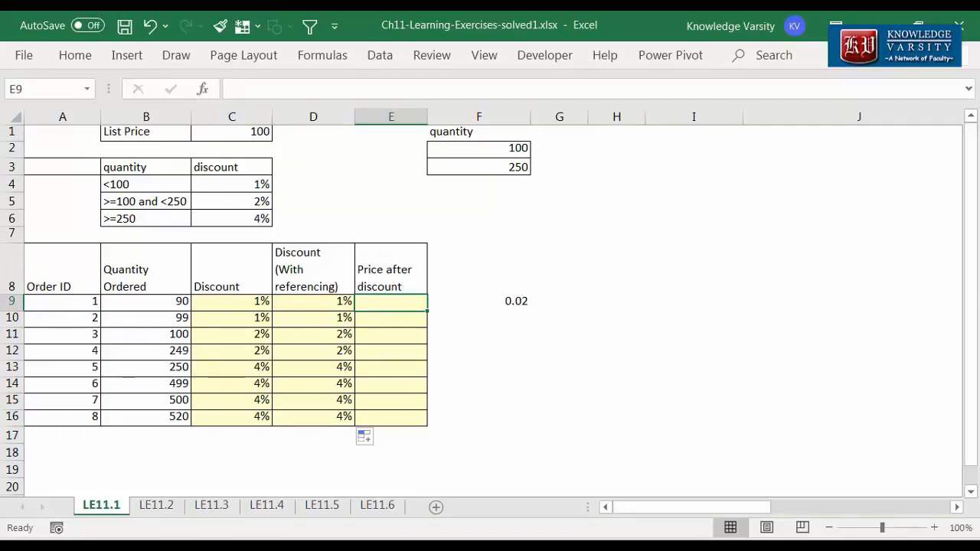
pyautogui.write('=')
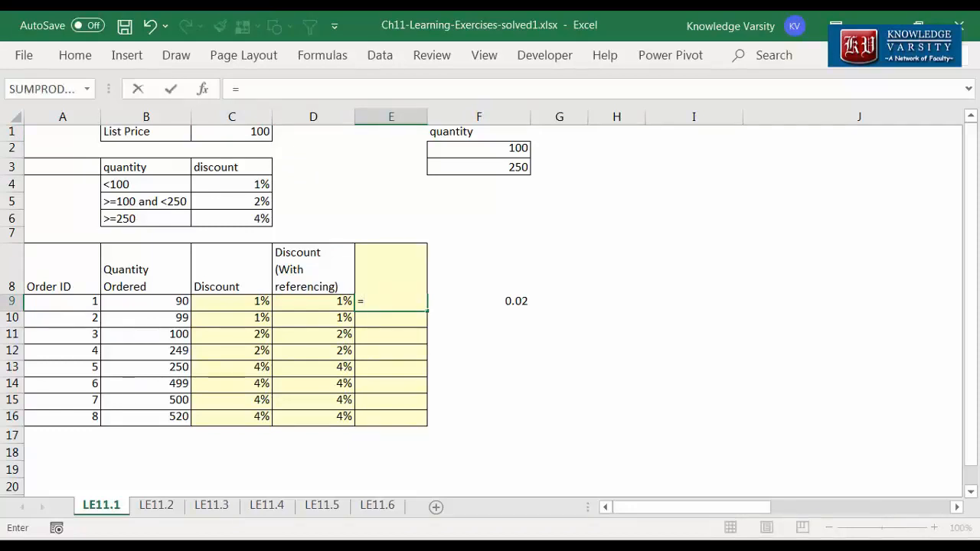
pyautogui.click(232, 132)
pyautogui.write('*(1-')
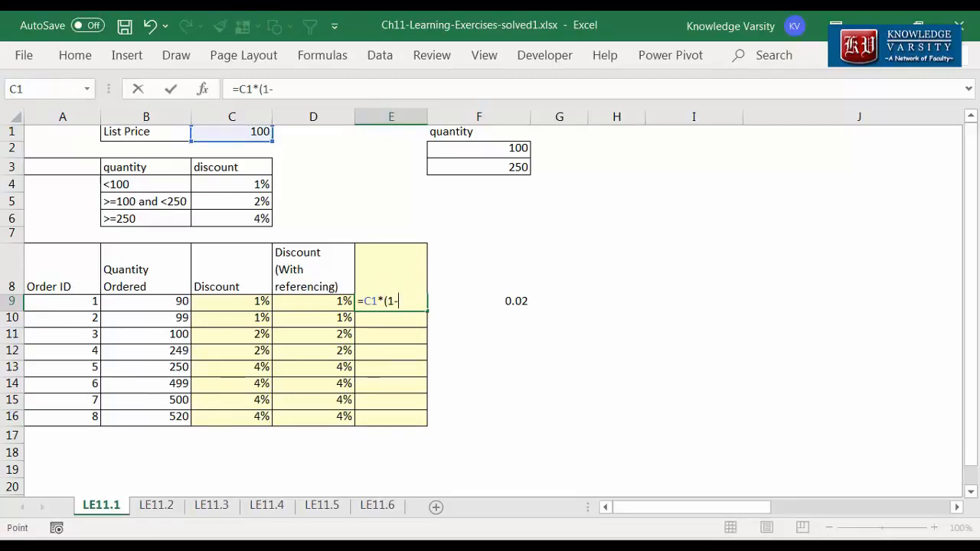
pyautogui.click(313, 301)
pyautogui.write(')')
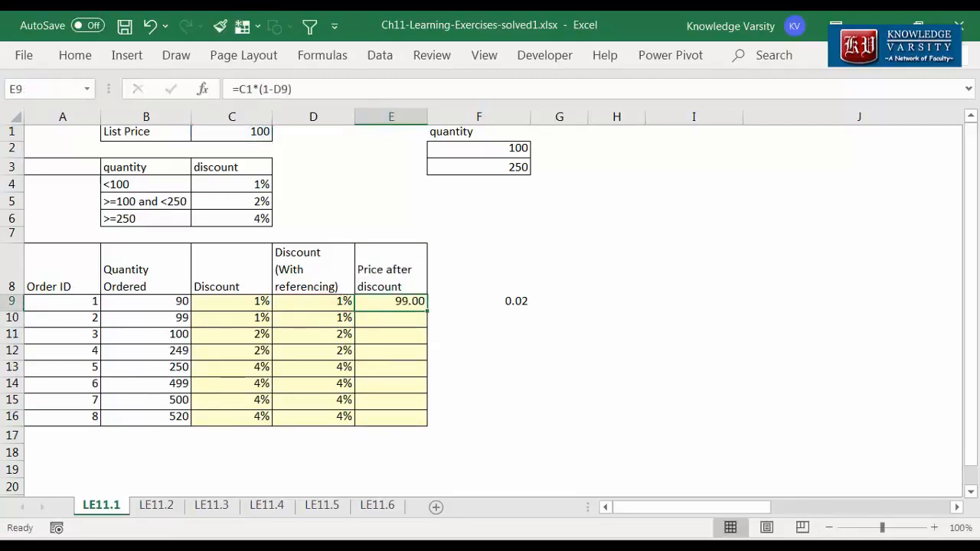
# Make the list price reference absolute as $C$1 in E9 and fill the formula down the Price after discount column.
pyautogui.doubleClick(370, 302)
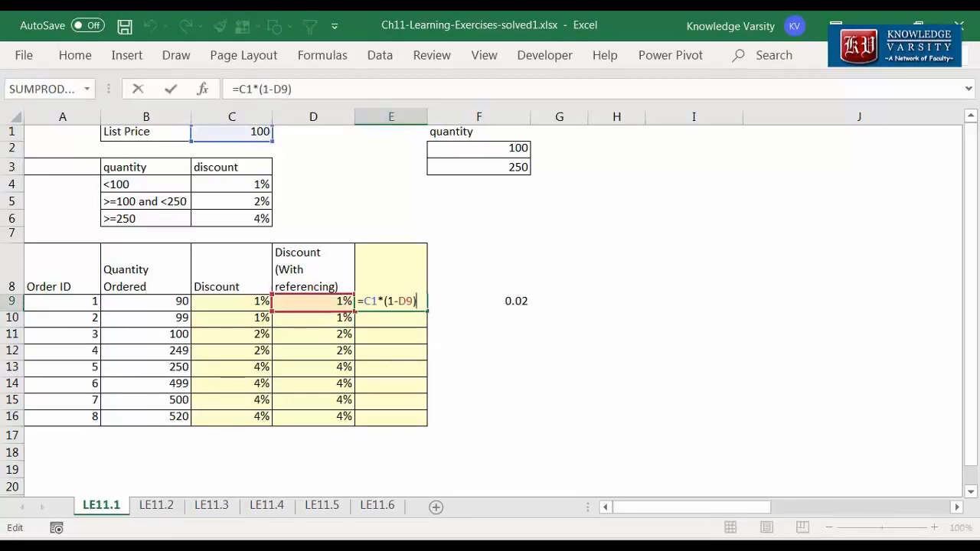
pyautogui.press('F4')
pyautogui.press('Tab')
pyautogui.click(391, 302)
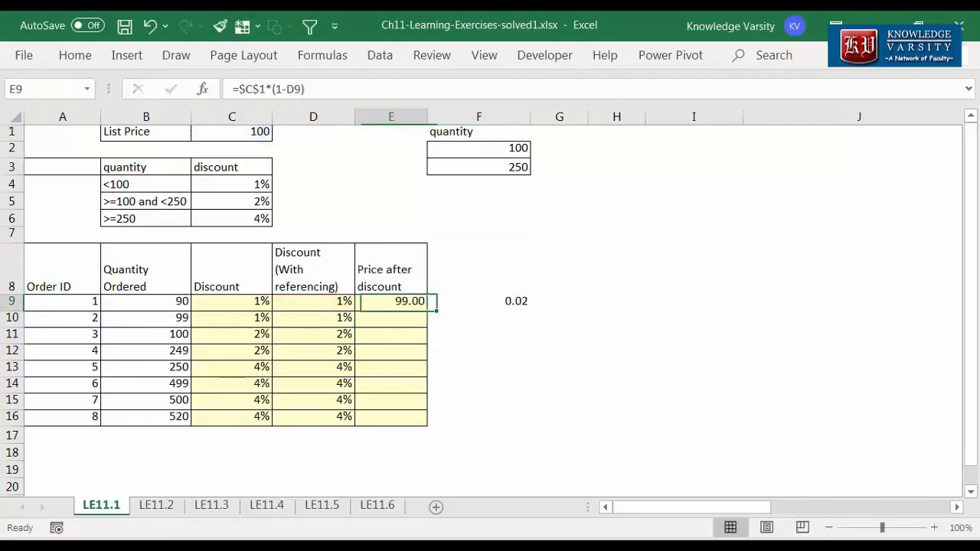
pyautogui.doubleClick(428, 311)
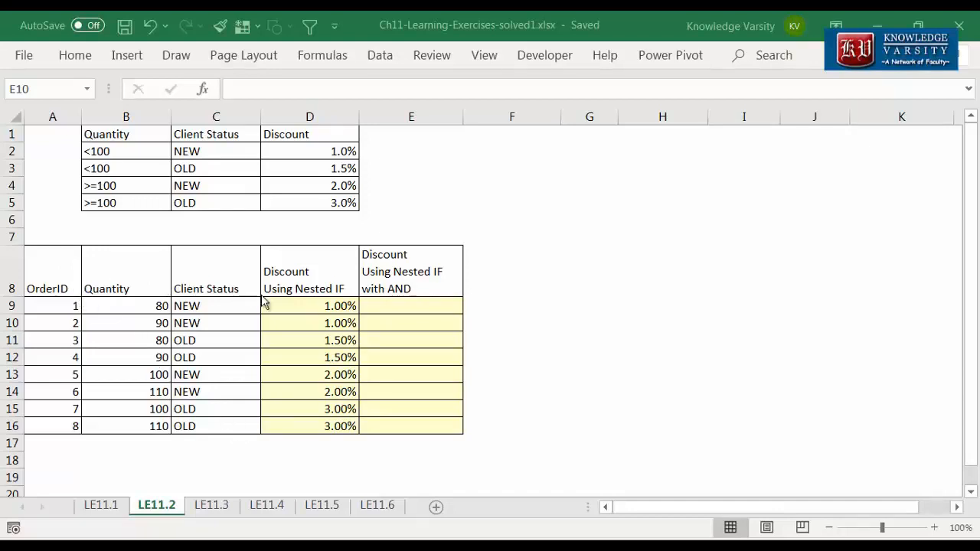
# Clear the Discount Using Nested IF values in D9:D16 on sheet LE11.2, leaving D9 selected.
pyautogui.click(409, 306)
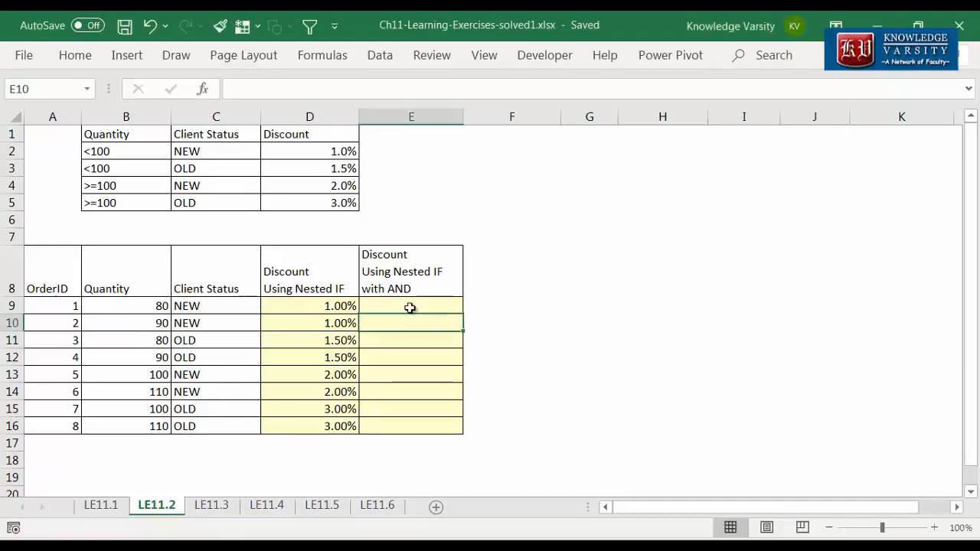
pyautogui.moveTo(306, 306); pyautogui.dragTo(291, 427)
pyautogui.press('Delete')
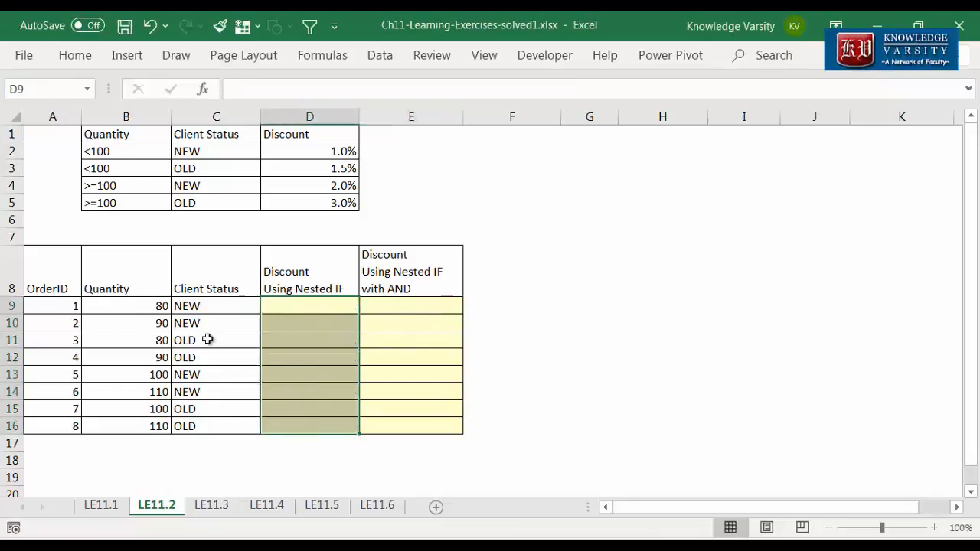
pyautogui.click(309, 308)
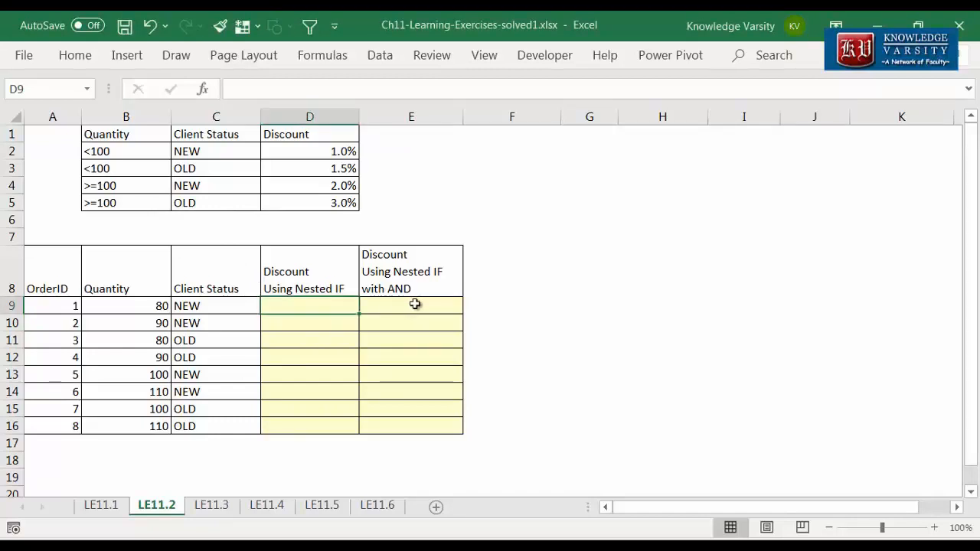
# Start the nested IF formula in D9 with =if(B9<100,if(C9="NEW",1%,1.5%), for quantities below 100.
pyautogui.click(415, 304)
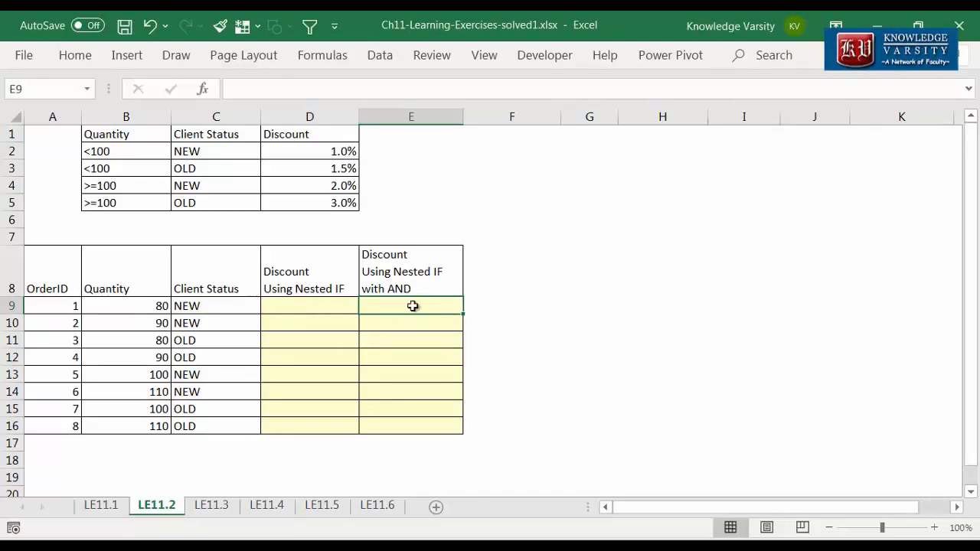
pyautogui.click(293, 305)
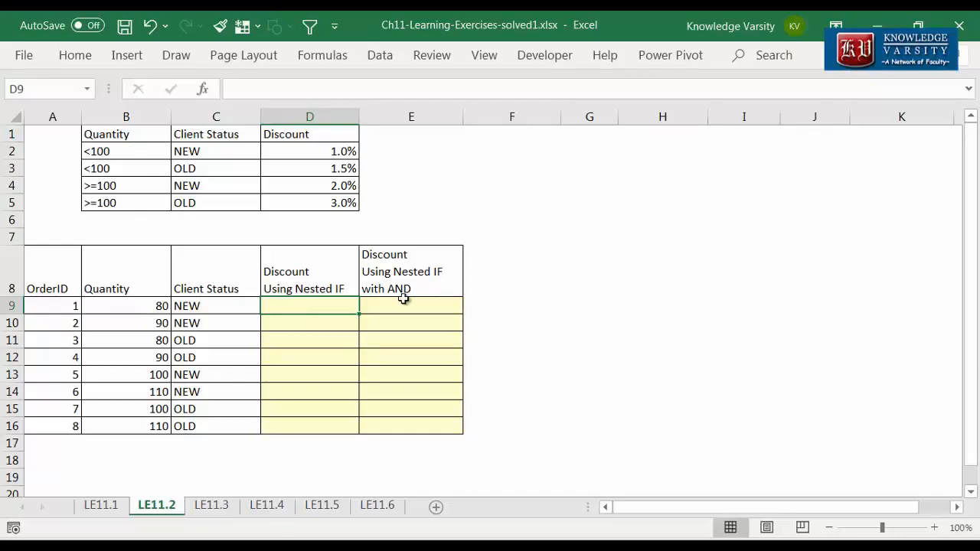
pyautogui.write('=if(')
pyautogui.click(138, 311)
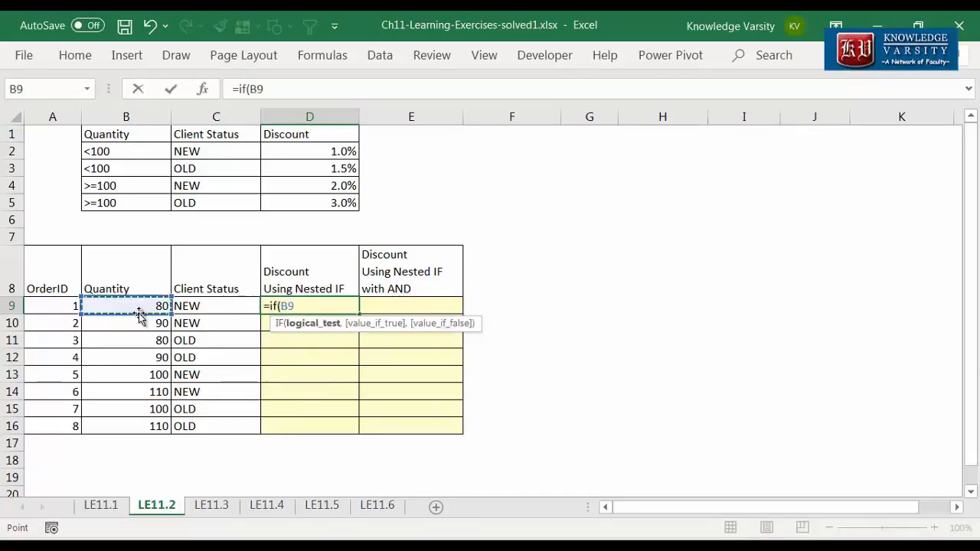
pyautogui.write('<100')
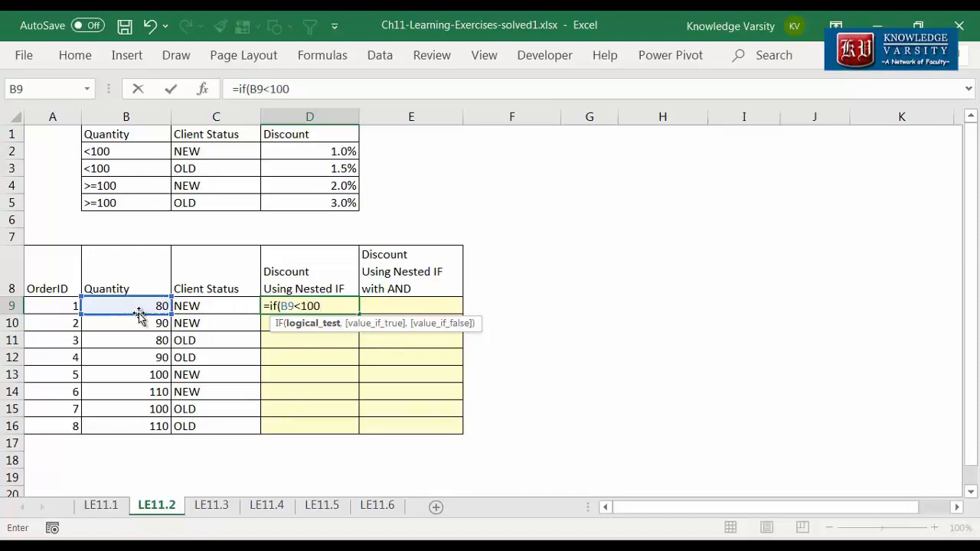
pyautogui.write(',if(')
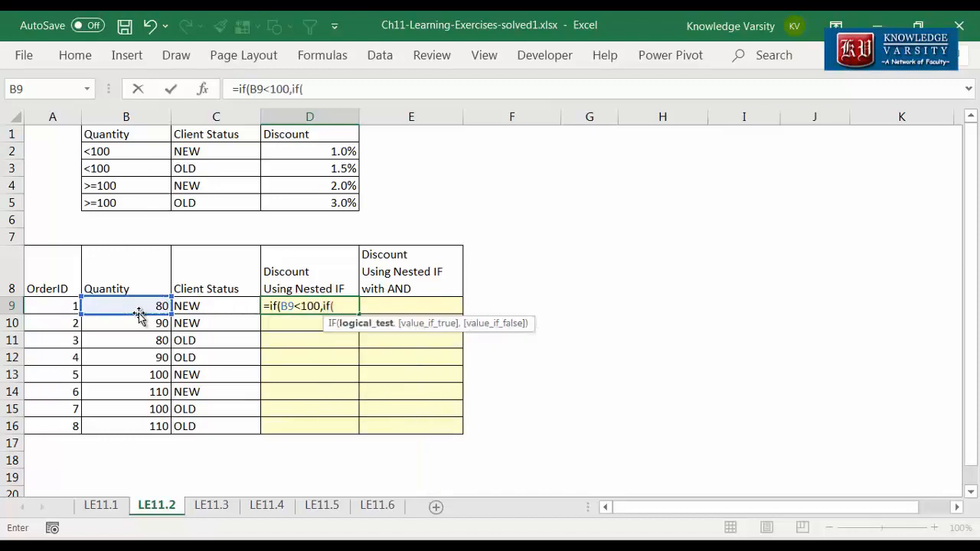
pyautogui.click(196, 307)
pyautogui.write('"NE')
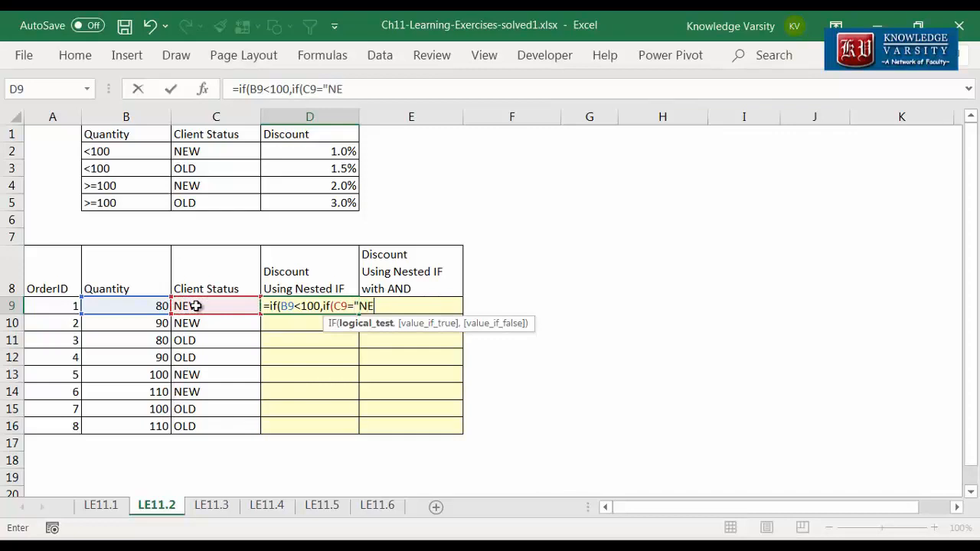
pyautogui.write('W",1%')
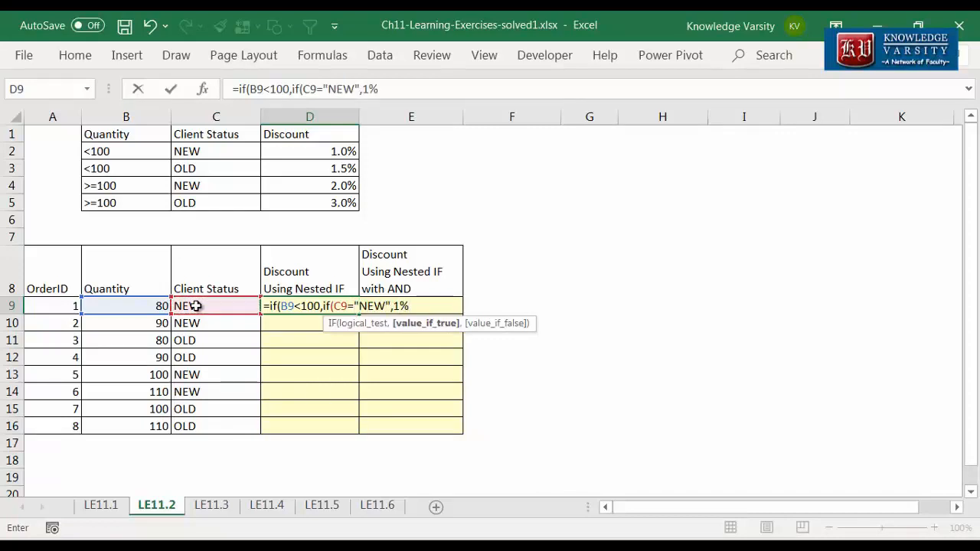
pyautogui.write(',1.5')
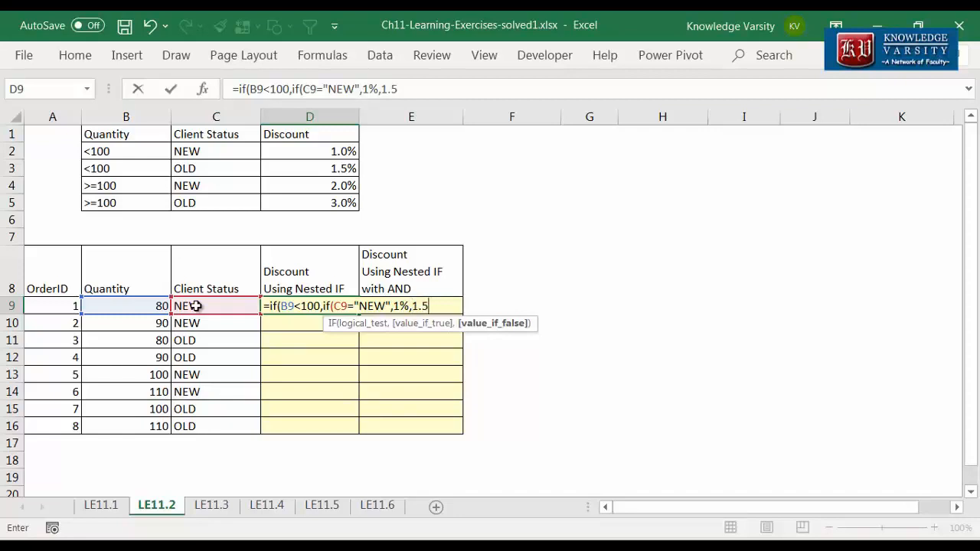
pyautogui.write('%),')
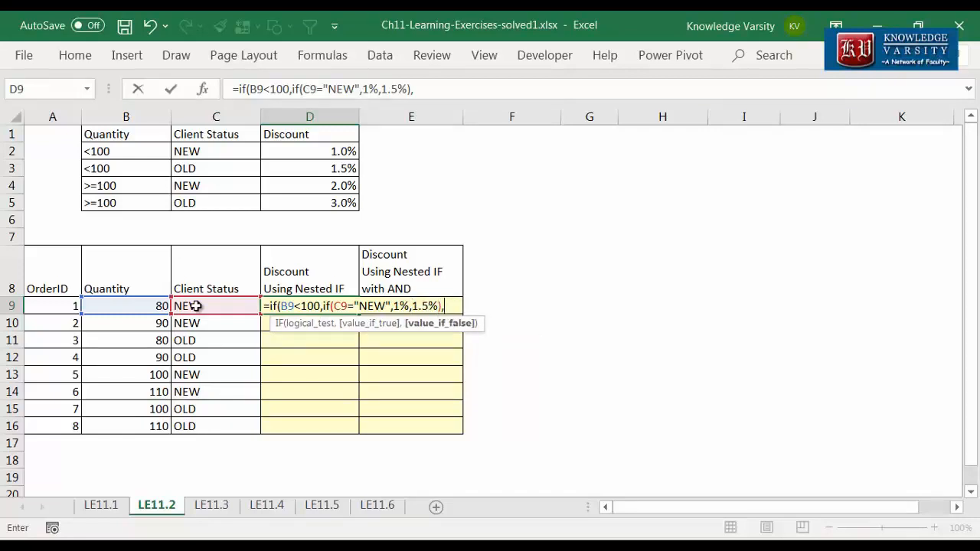
# Complete the D9 formula with if(C9="NEW",2%,3%)) for quantities of 100 or more and enter it.
pyautogui.write('if(')
pyautogui.click(196, 306)
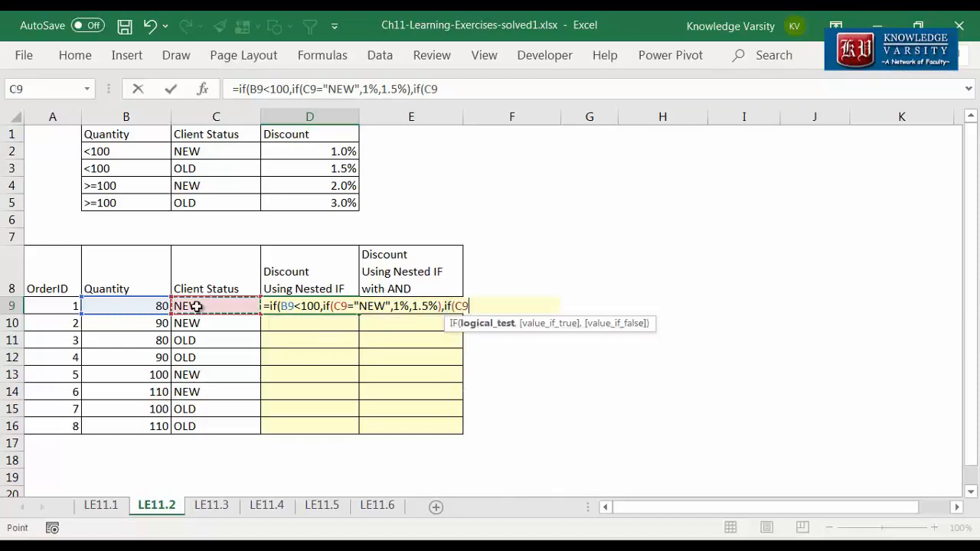
pyautogui.write('="NEW')
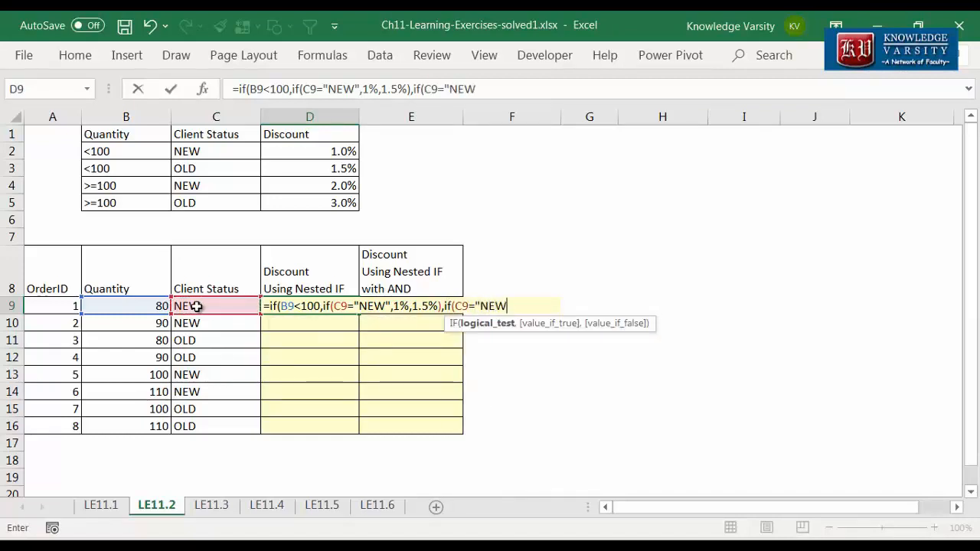
pyautogui.write('",')
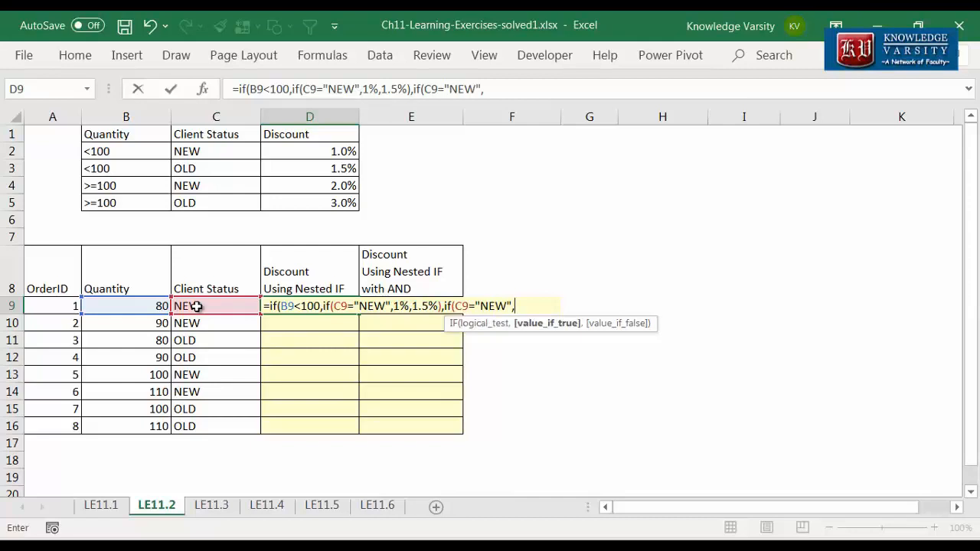
pyautogui.write('2%,')
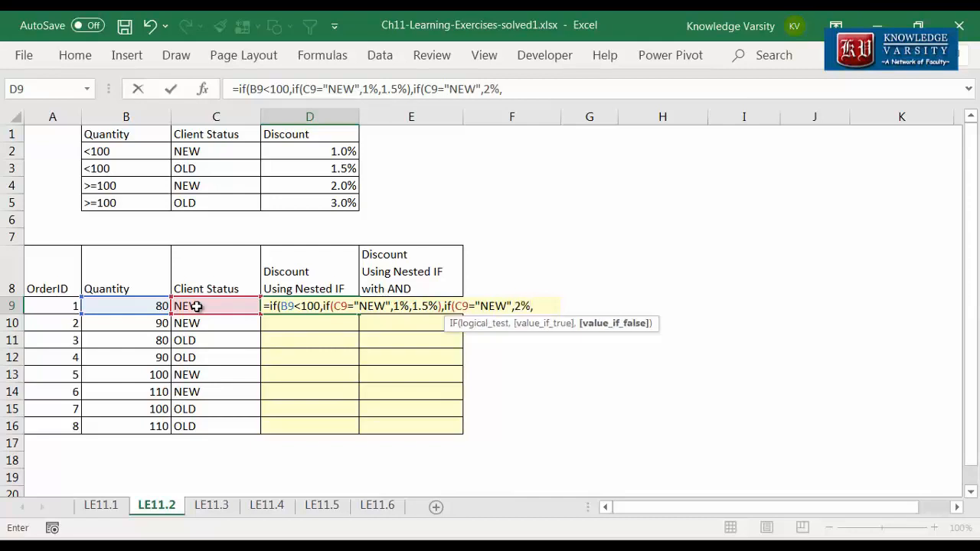
pyautogui.write('3%))')
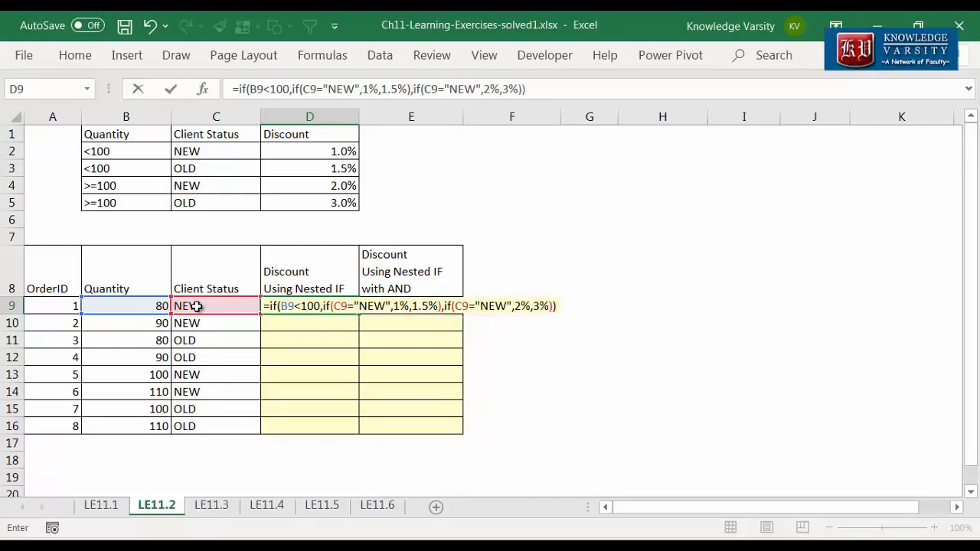
pyautogui.press('Return')
pyautogui.press('Up')
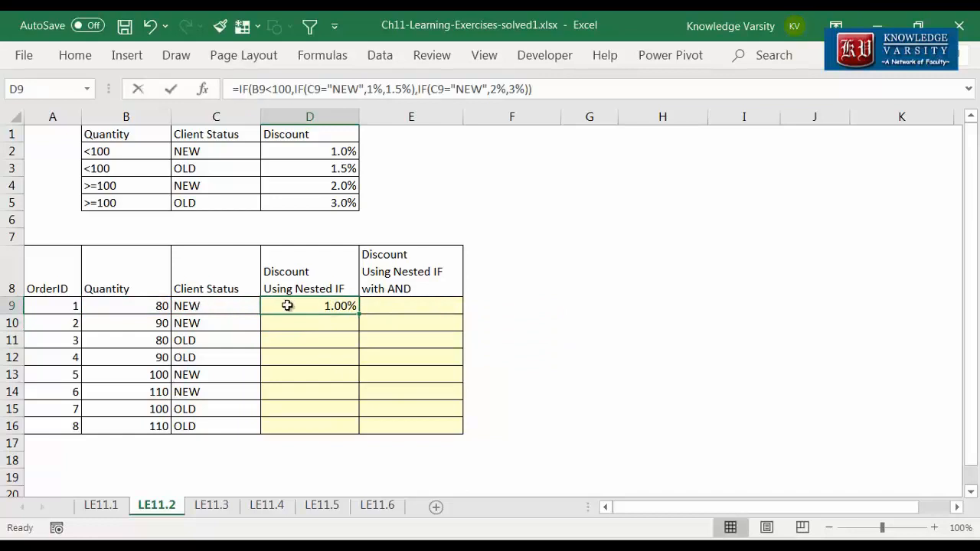
# Replace the hard-coded 1% in the D9 formula with the absolute reference $D$2.
pyautogui.doubleClick(286, 306)
pyautogui.click(457, 325)
pyautogui.click(345, 151)
pyautogui.click(458, 308)
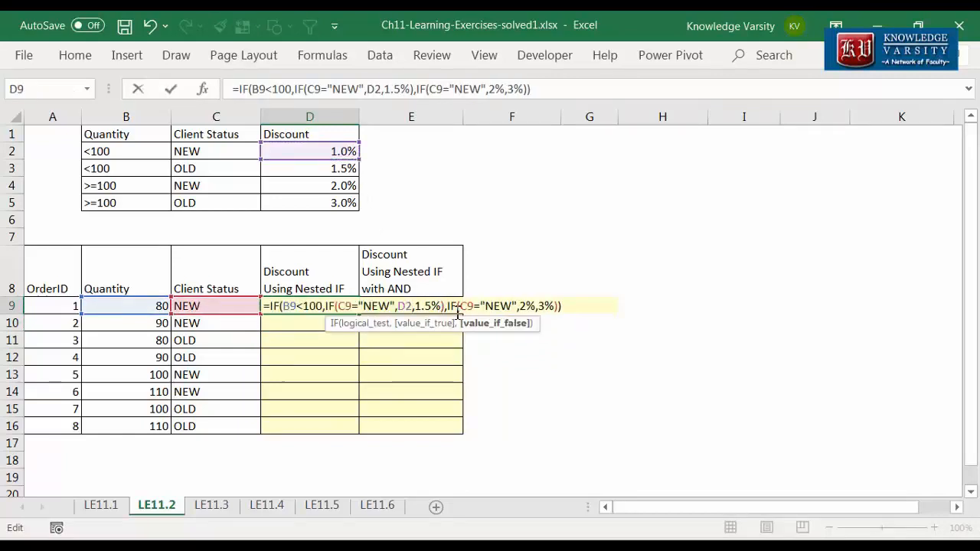
pyautogui.click(409, 307)
pyautogui.press('F4')
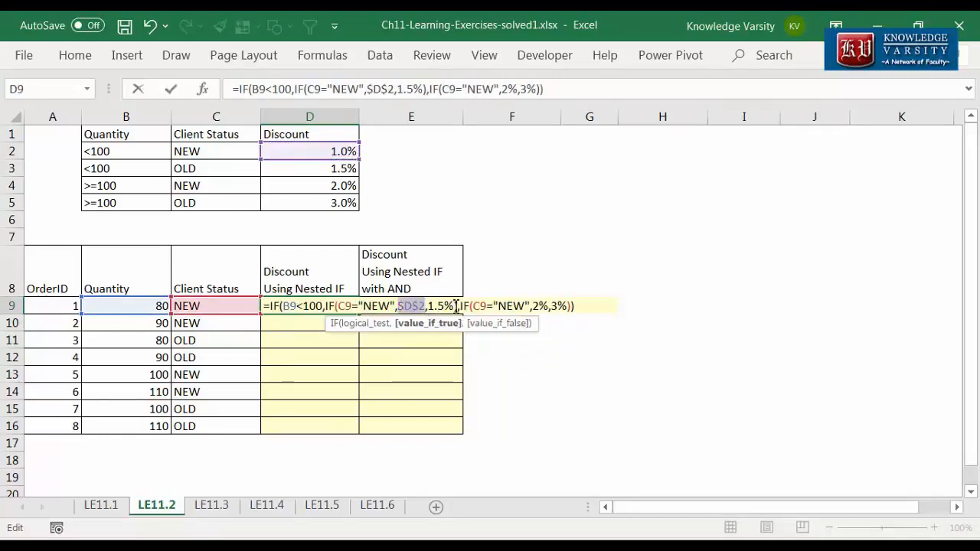
# Replace the hard-coded 1.5% in the D9 formula with the absolute reference $D$3.
pyautogui.click(451, 307)
pyautogui.press('BackSpace')
pyautogui.press('BackSpace')
pyautogui.press('BackSpace')
pyautogui.press('BackSpace')
pyautogui.click(315, 170)
pyautogui.press('F4')
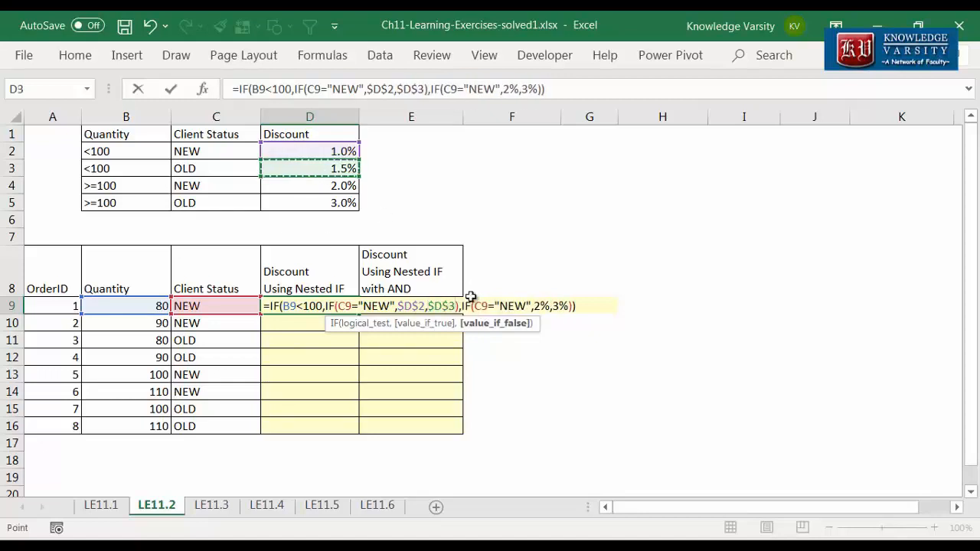
# Replace the hard-coded 2% in the D9 formula with the absolute reference $D$4.
pyautogui.click(549, 306)
pyautogui.press('BackSpace')
pyautogui.press('BackSpace')
pyautogui.click(332, 187)
pyautogui.press('F4')
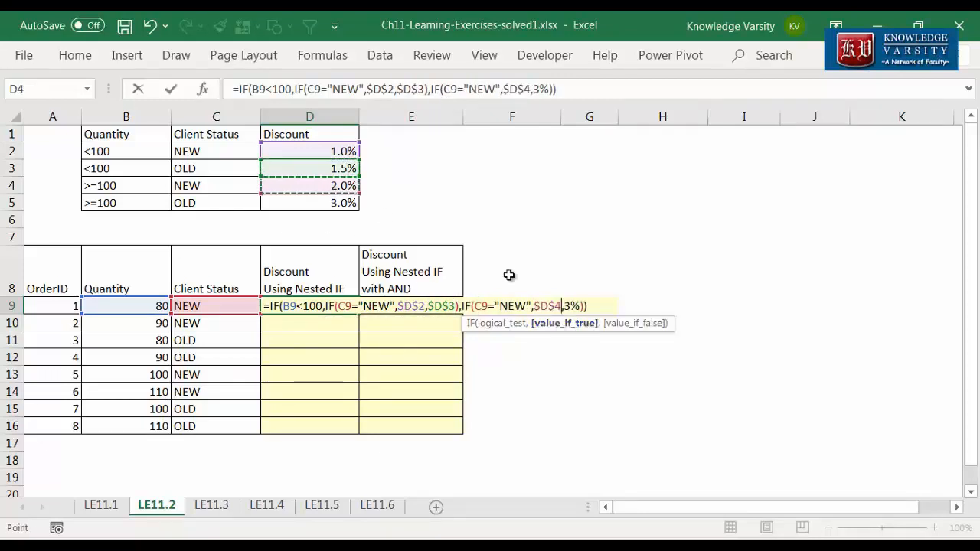
# Replace the 3% in the D9 formula with the absolute reference $D$5 and fill the formula down to D16.
pyautogui.click(583, 307)
pyautogui.press('BackSpace')
pyautogui.press('BackSpace')
pyautogui.click(307, 203)
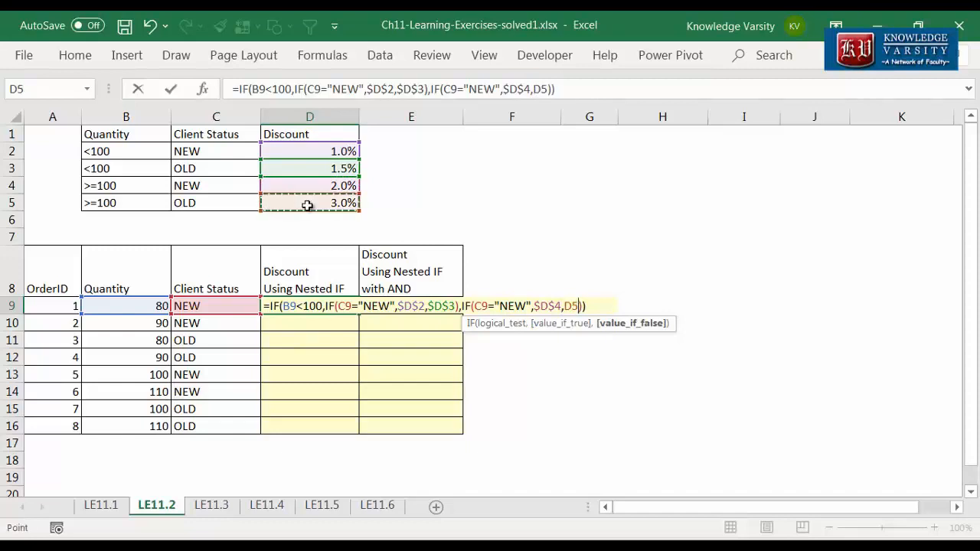
pyautogui.press('F4')
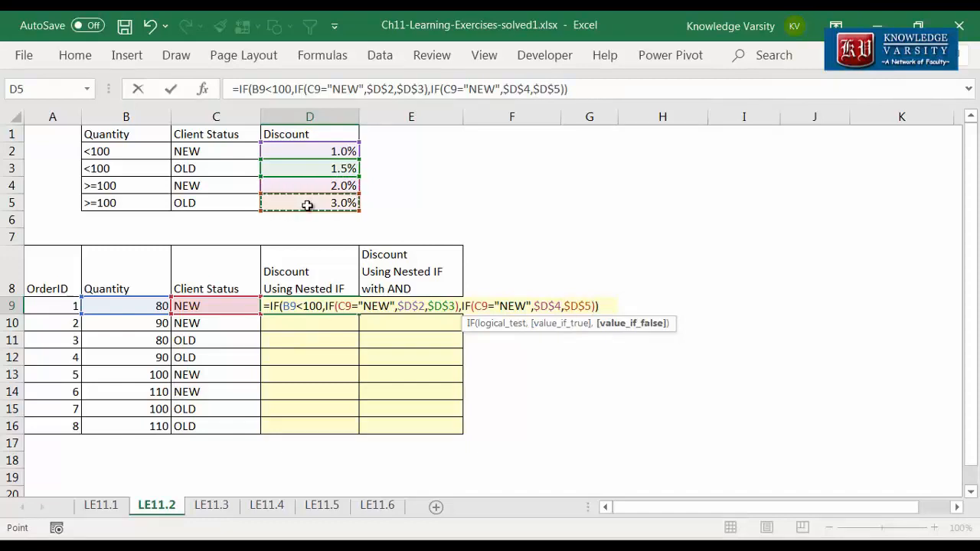
pyautogui.press('Return')
pyautogui.click(311, 305)
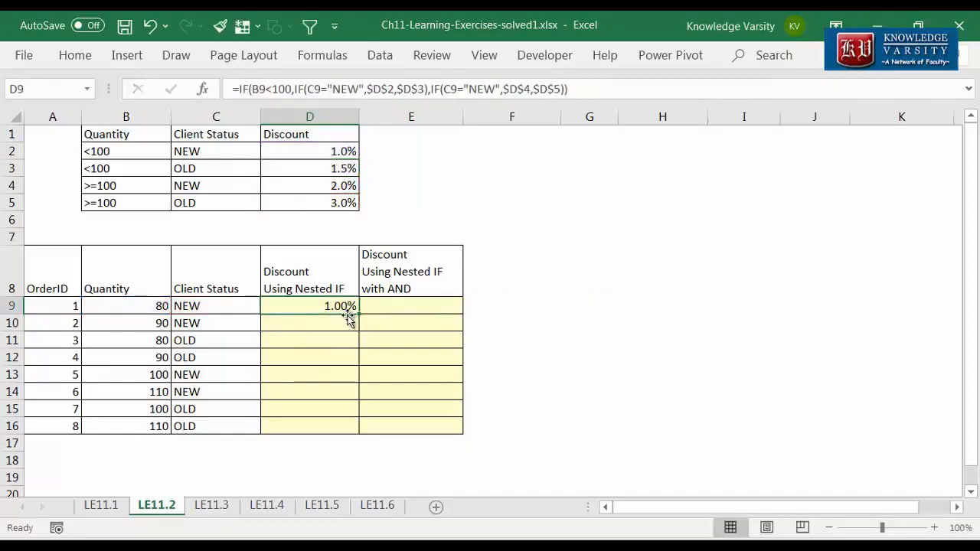
pyautogui.moveTo(356, 315); pyautogui.dragTo(345, 434)
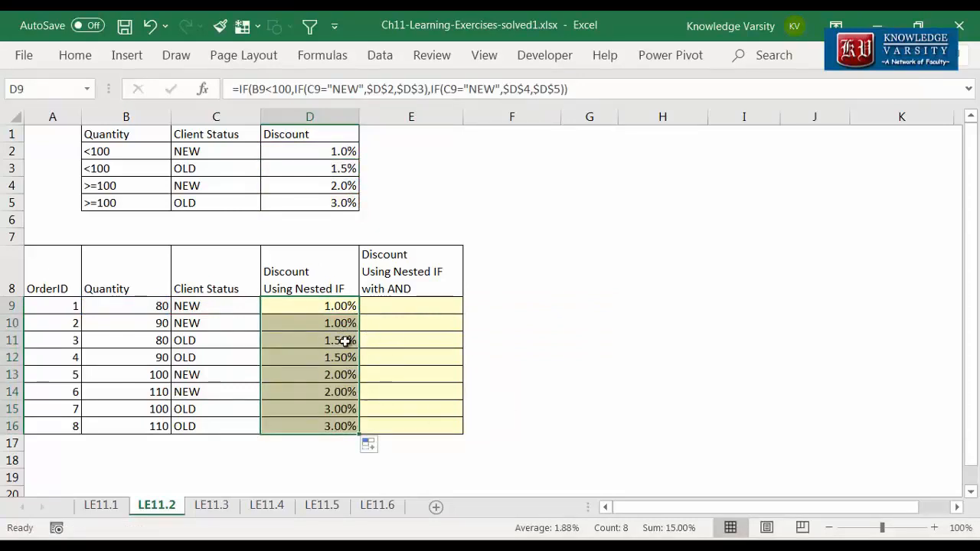
# Start a formula in E9 with the combined quantity and client status test =if(AND(B9<100,C9="NEW").
pyautogui.press('Right')
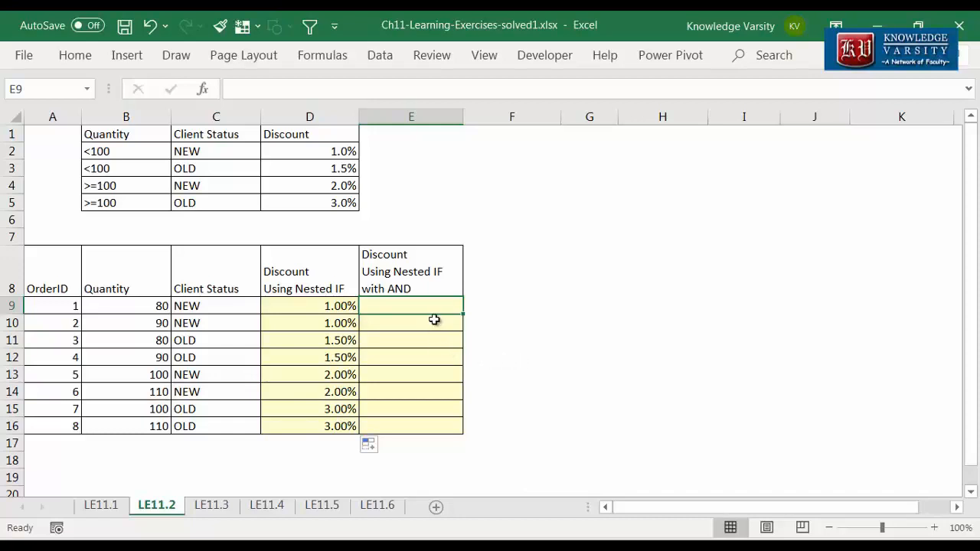
pyautogui.write('=')
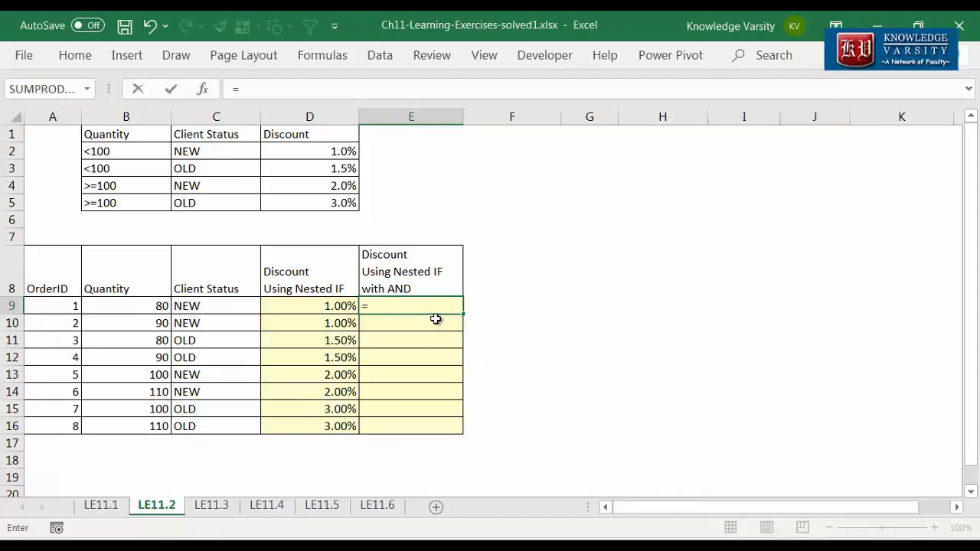
pyautogui.write('if')
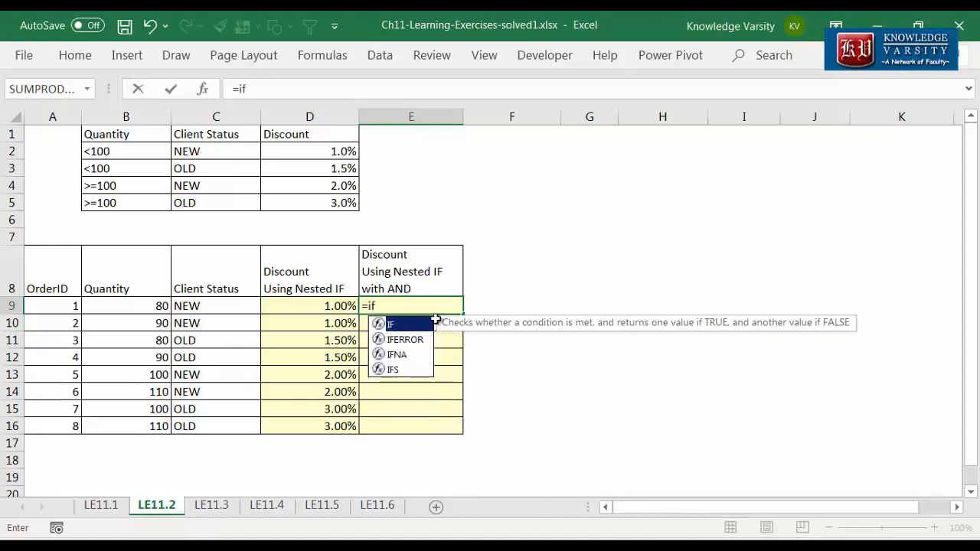
pyautogui.write('(AND(')
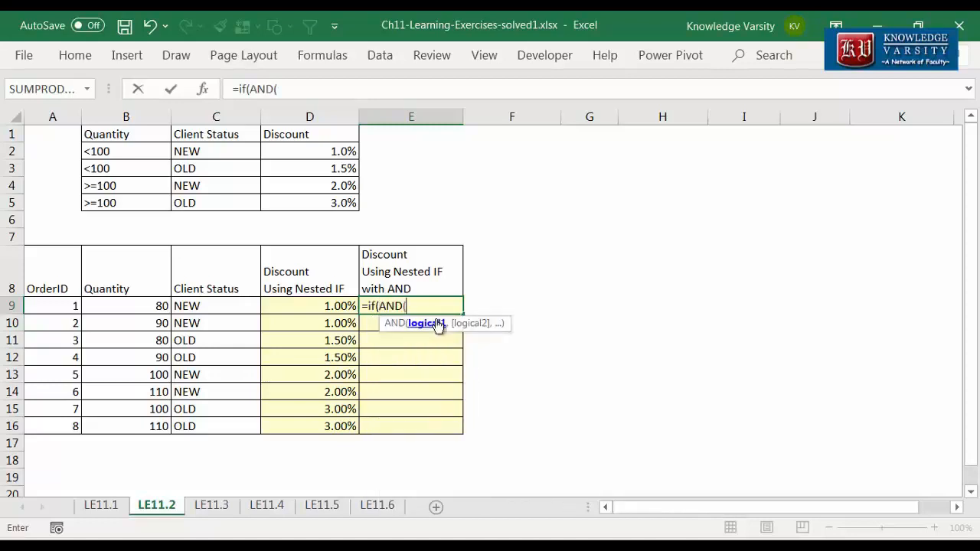
pyautogui.click(147, 306)
pyautogui.write('<')
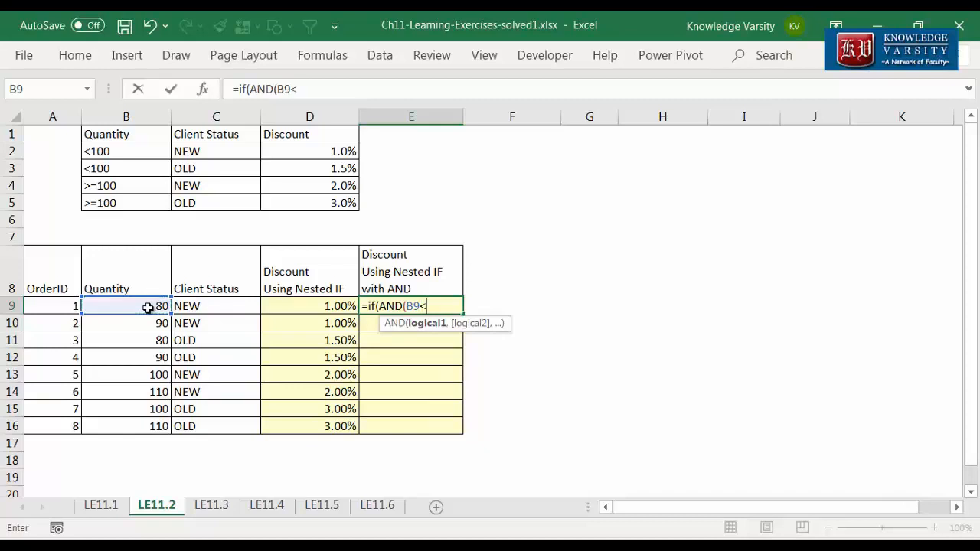
pyautogui.write('100,')
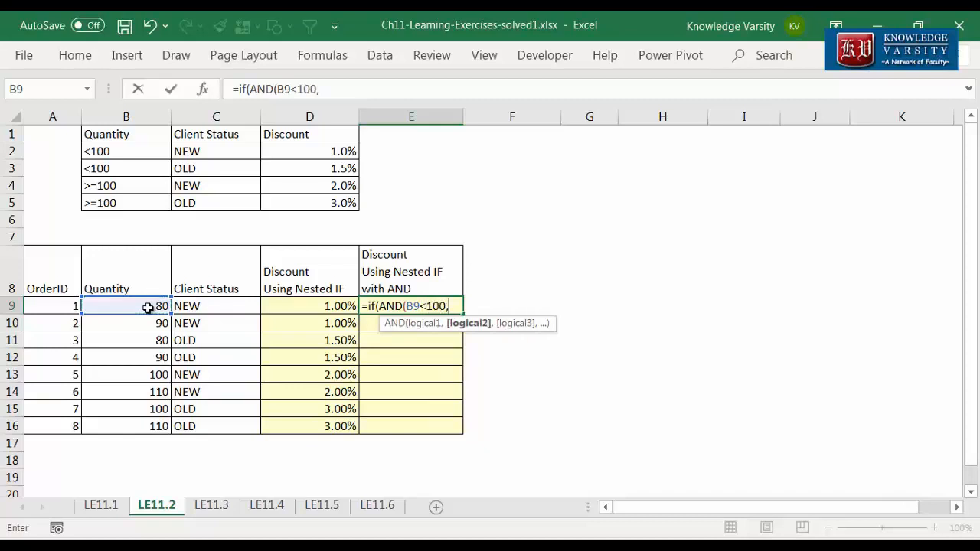
pyautogui.click(201, 306)
pyautogui.write('="NE')
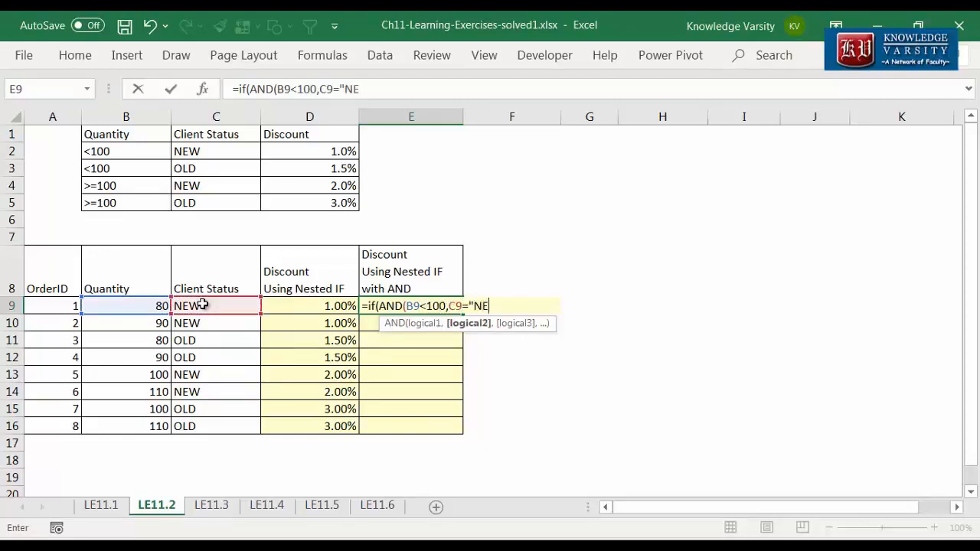
pyautogui.write('W")')
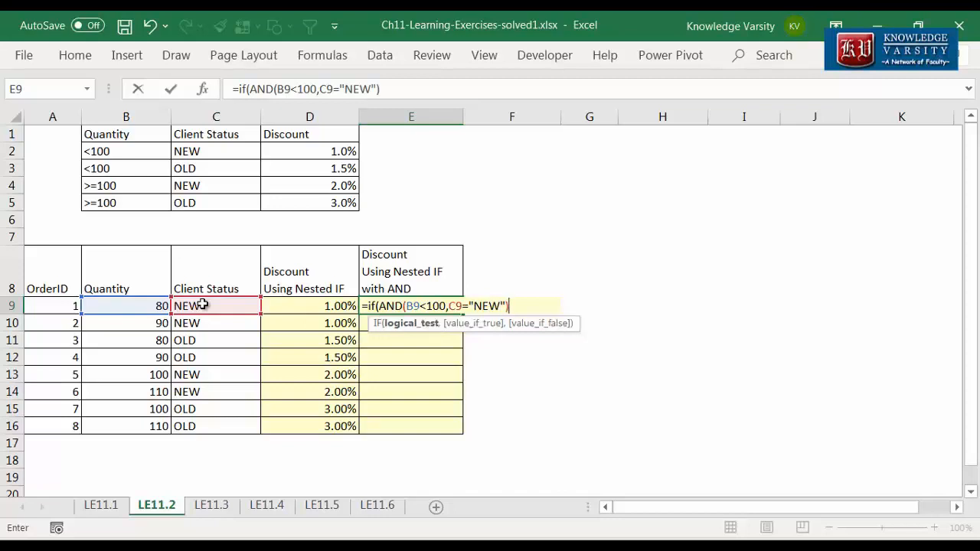
# Continue the E9 formula with 1% as the first result and a nested IF testing AND(B9<100,C9="OLD").
pyautogui.write(',1')
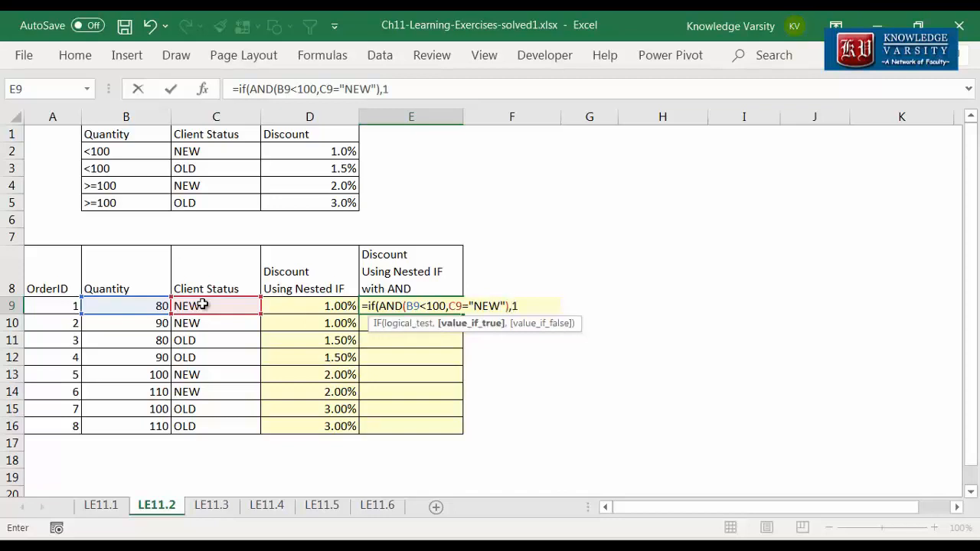
pyautogui.write('%,')
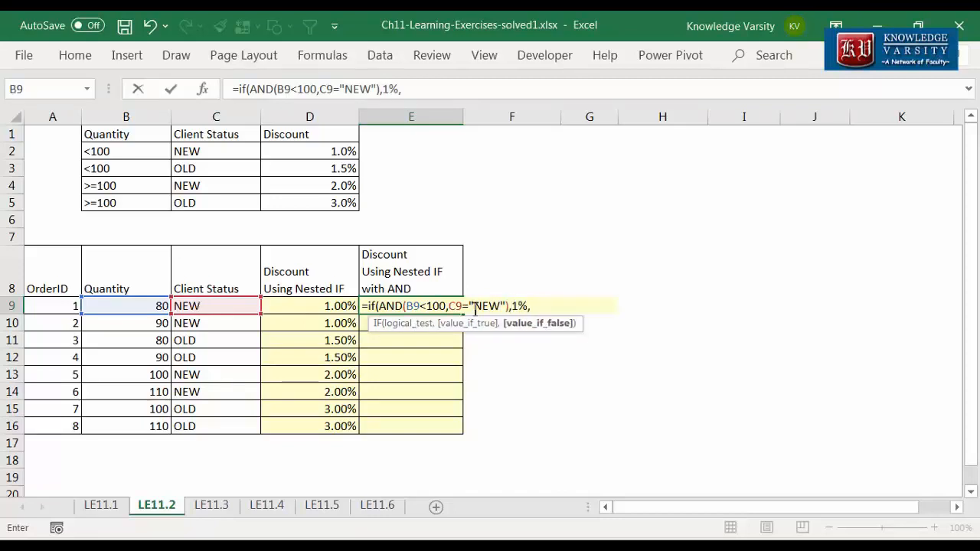
pyautogui.write('if(AN')
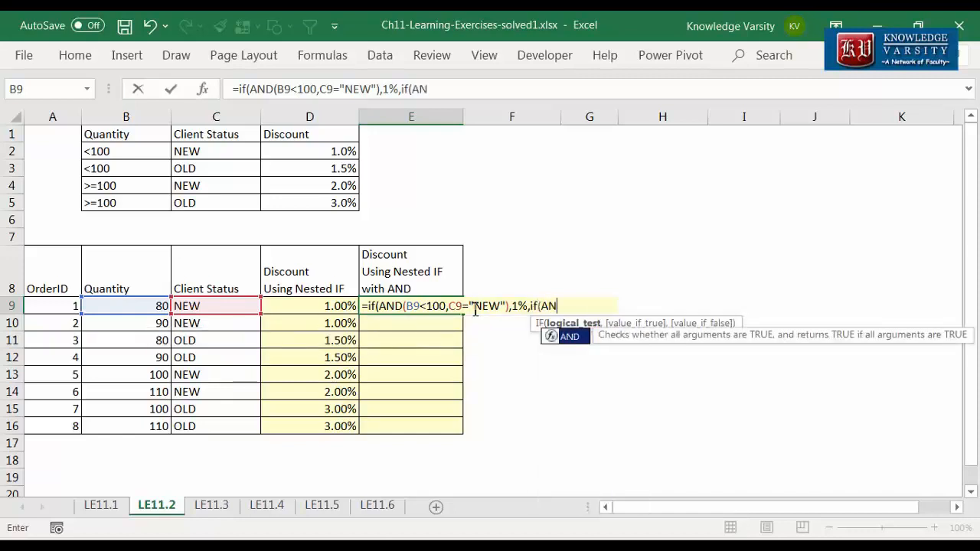
pyautogui.write('D(')
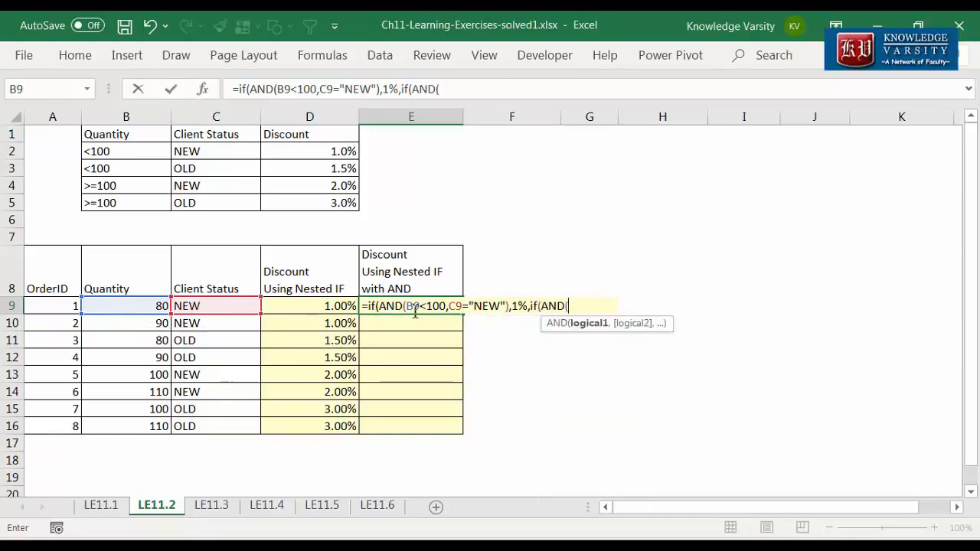
pyautogui.click(107, 306)
pyautogui.write('<100')
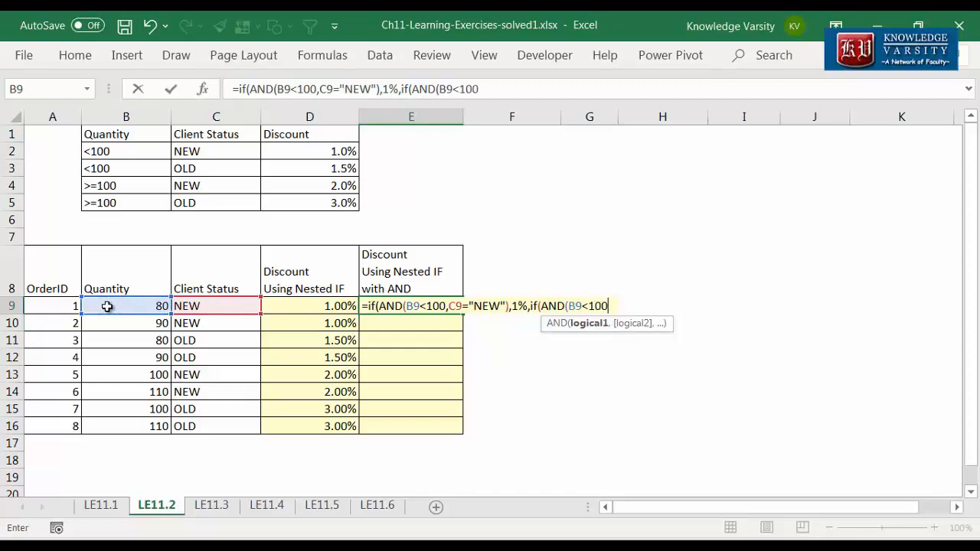
pyautogui.write(',')
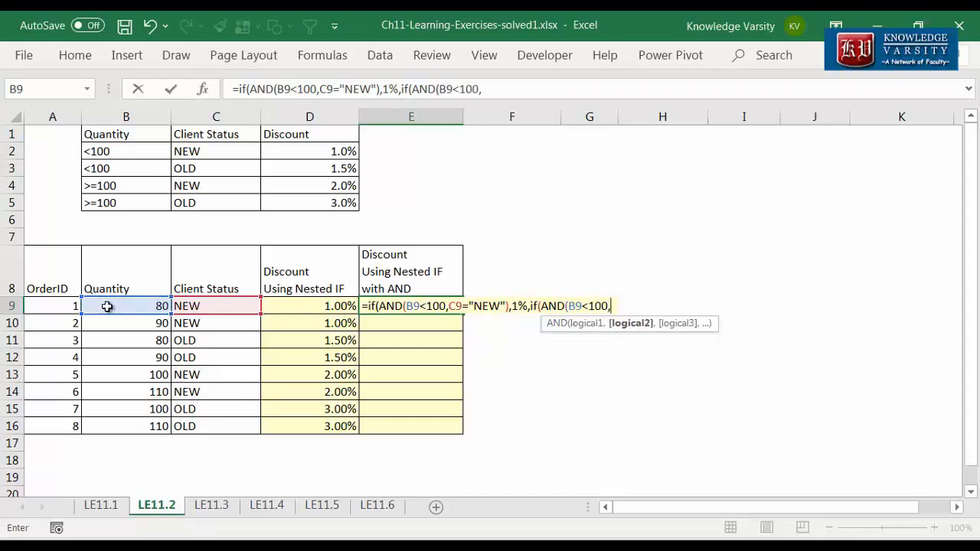
pyautogui.click(229, 305)
pyautogui.write('="OLD')
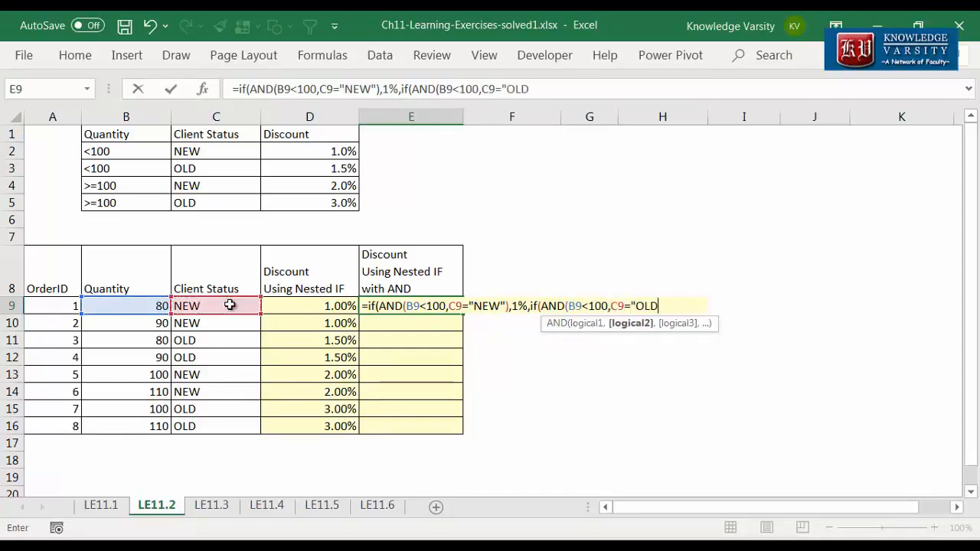
pyautogui.write('")')
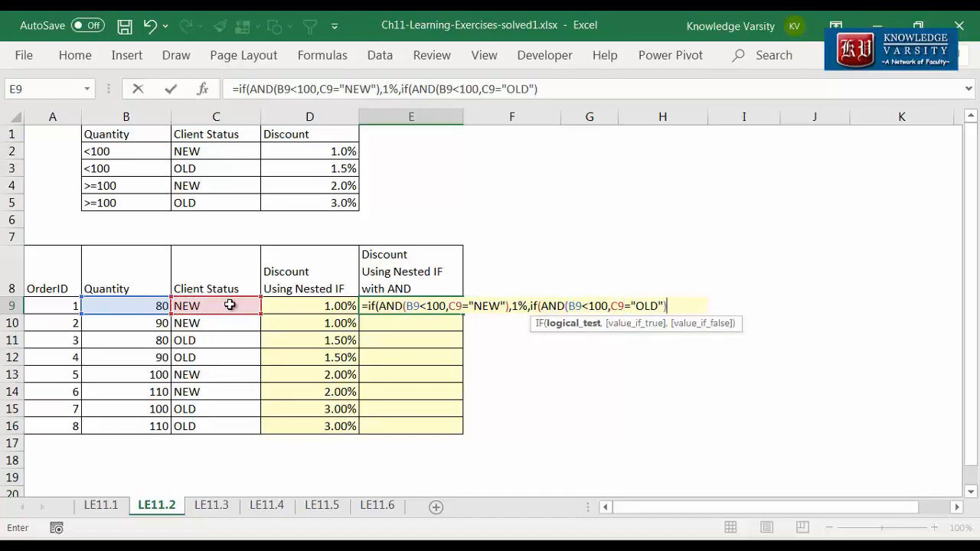
# Add 1.5% as the second result in the E9 formula and nest a third IF testing AND(B9>=100,C9="NEW").
pyautogui.write(',')
pyautogui.write('1.5')
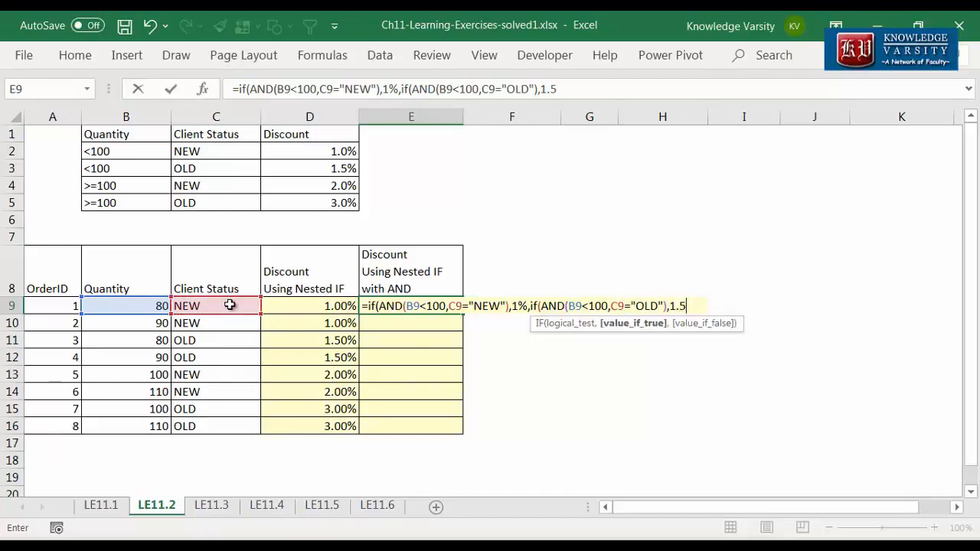
pyautogui.write('%,if(')
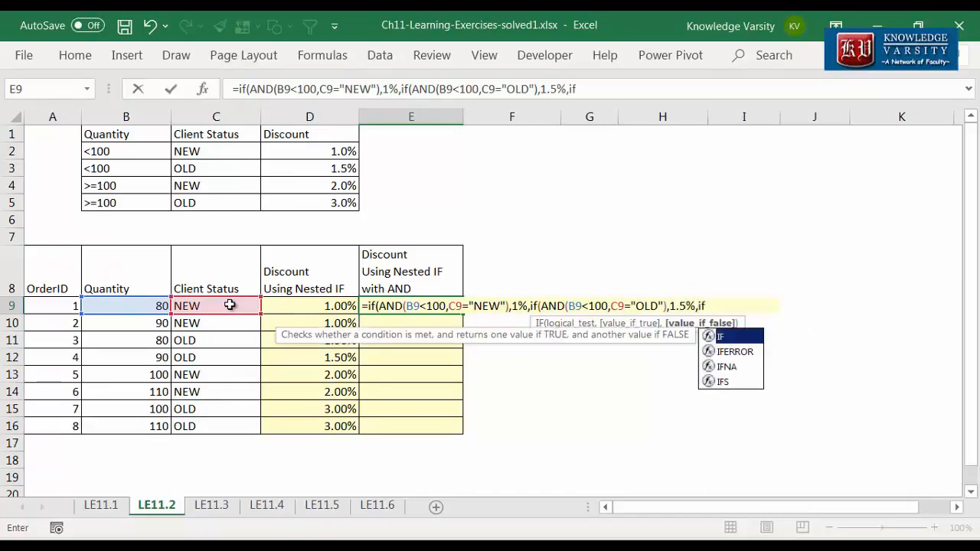
pyautogui.write('AND(')
pyautogui.click(114, 306)
pyautogui.write('>=')
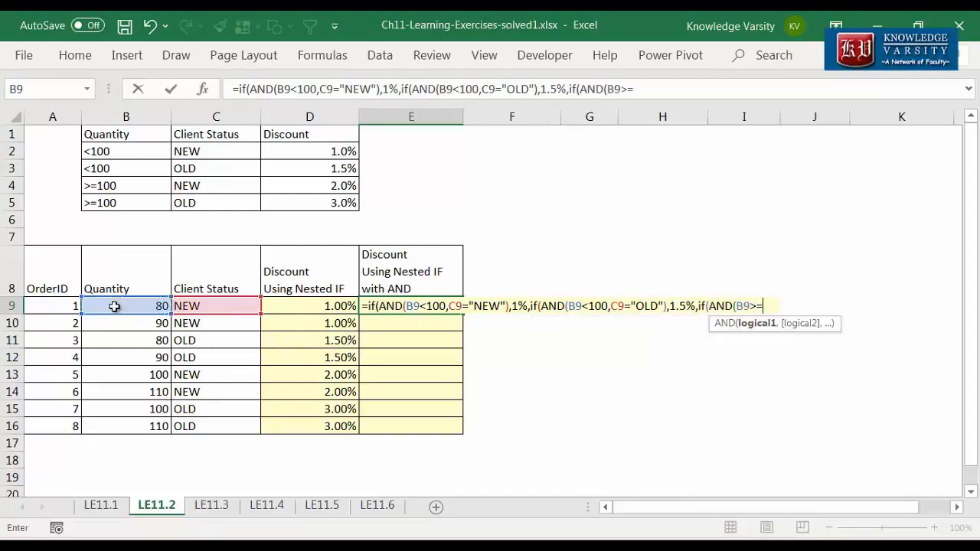
pyautogui.write('100,')
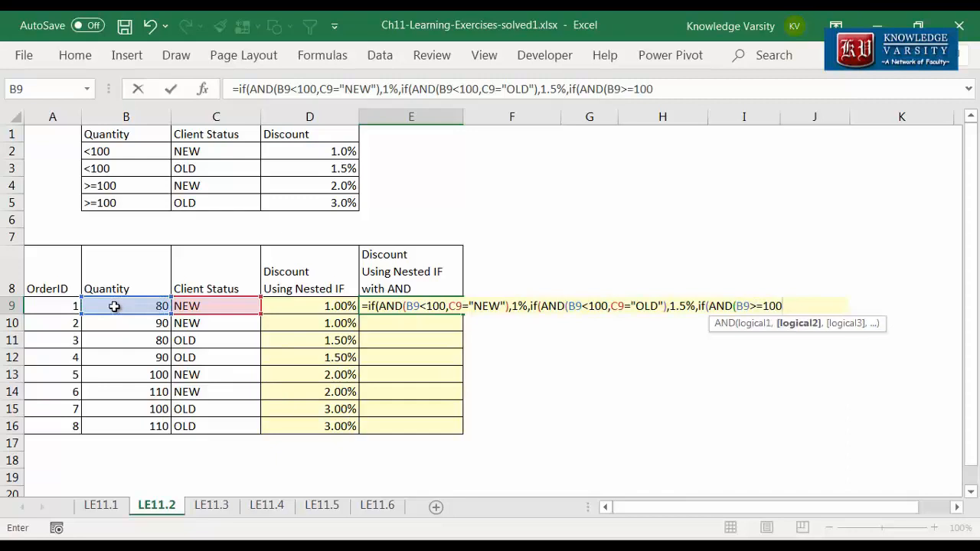
pyautogui.click(227, 306)
pyautogui.write('="')
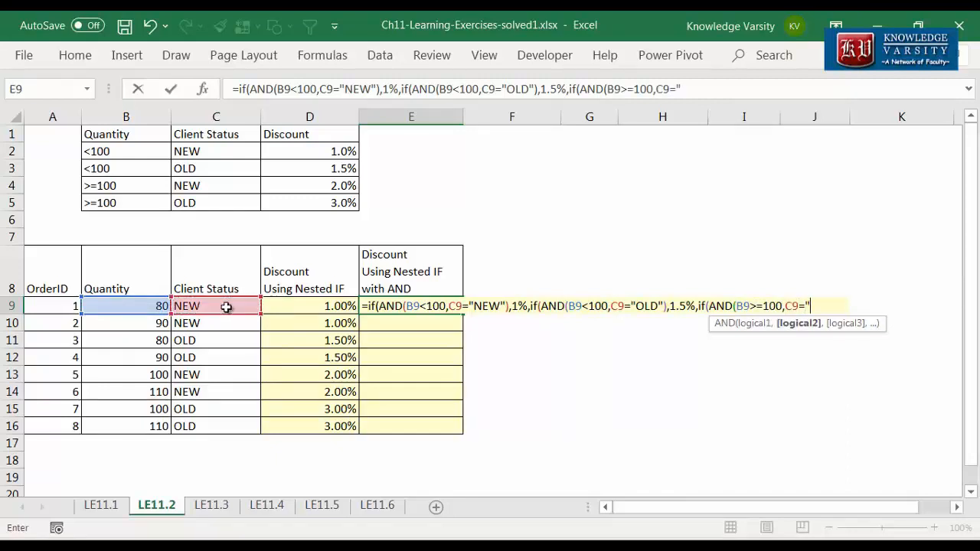
pyautogui.write('NEW")')
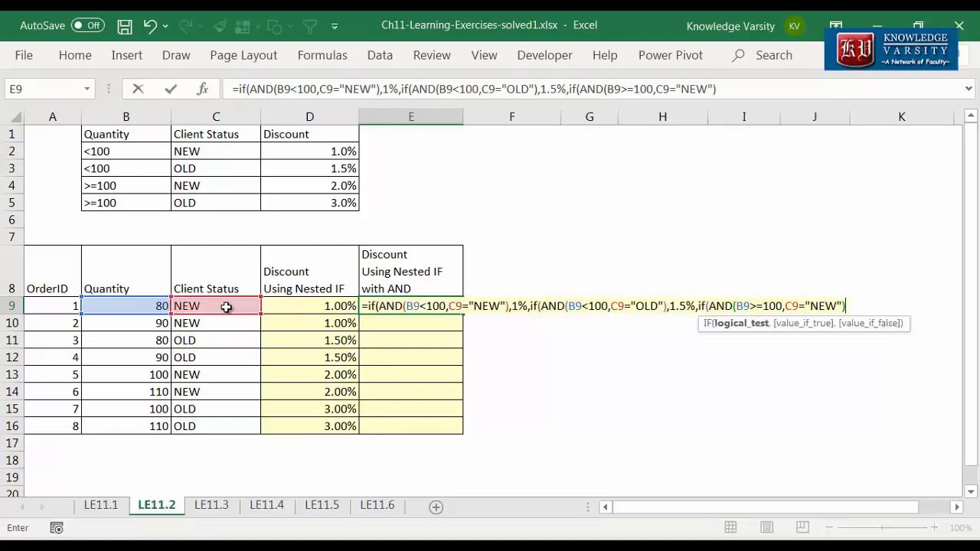
# Complete the E9 formula with 2% as the third result and 3% as the fallback value.
pyautogui.write(',2%')
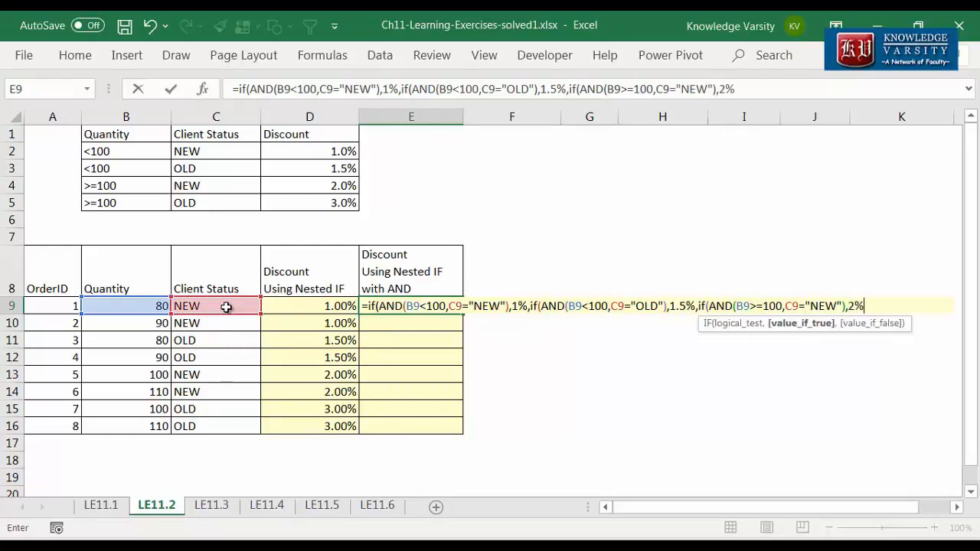
pyautogui.write(',3%')
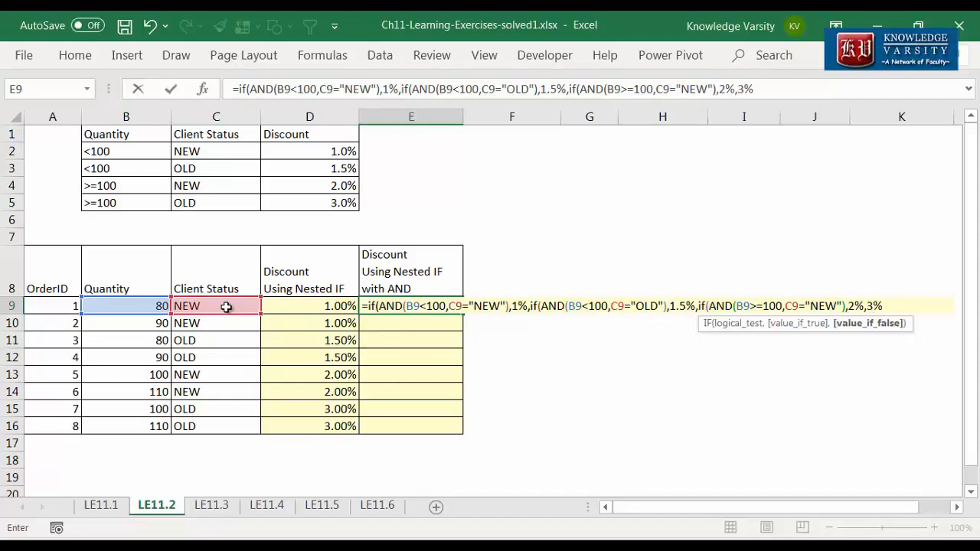
pyautogui.write(')')
pyautogui.press('Return')
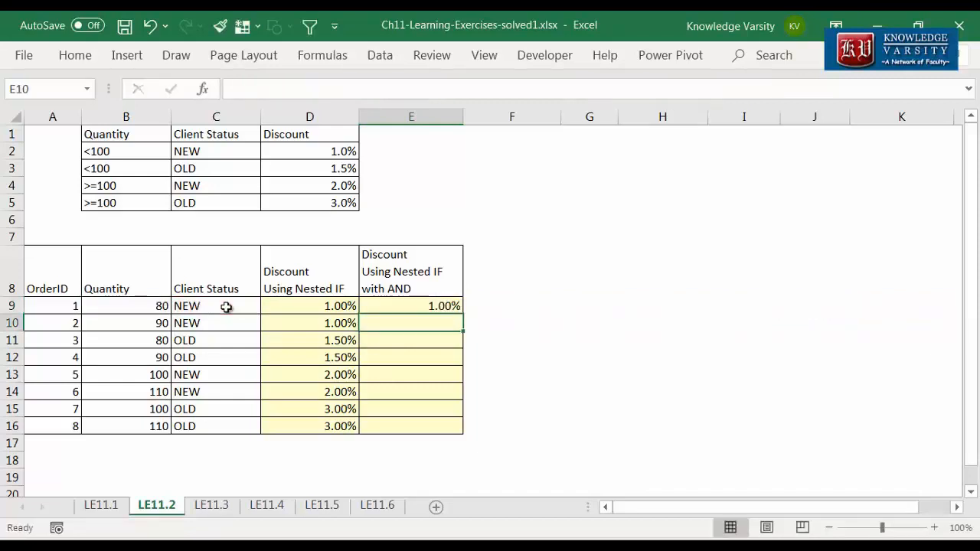
# Replace the hard-coded 1% in the E9 formula with the absolute reference $D$2.
pyautogui.press('Up')
pyautogui.press('F2')
pyautogui.click(530, 307)
pyautogui.press('BackSpace')
pyautogui.press('BackSpace')
pyautogui.click(341, 156)
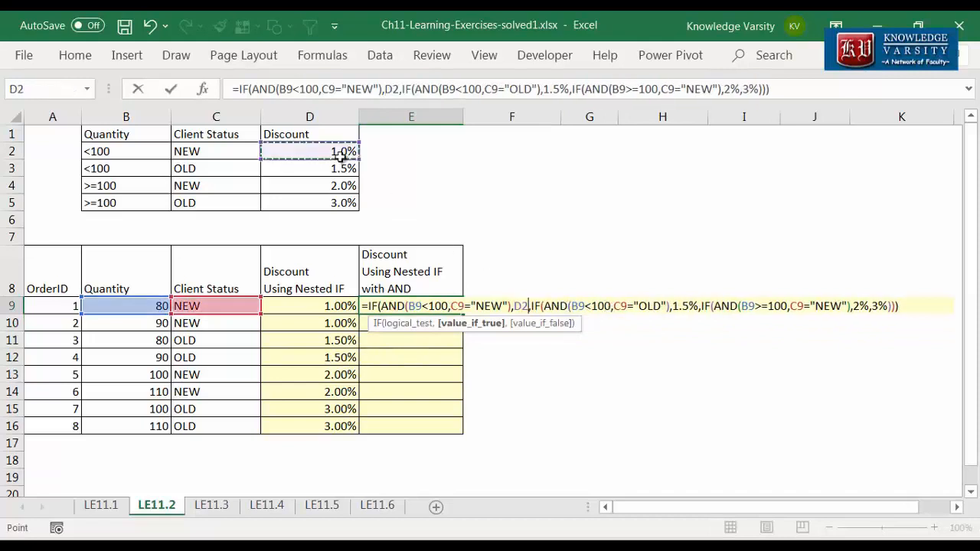
pyautogui.press('F4')
# Replace the hard-coded 1.5% in the E9 formula with the absolute reference $D$3.
pyautogui.click(711, 308)
pyautogui.press('BackSpace')
pyautogui.press('BackSpace')
pyautogui.press('BackSpace')
pyautogui.press('BackSpace')
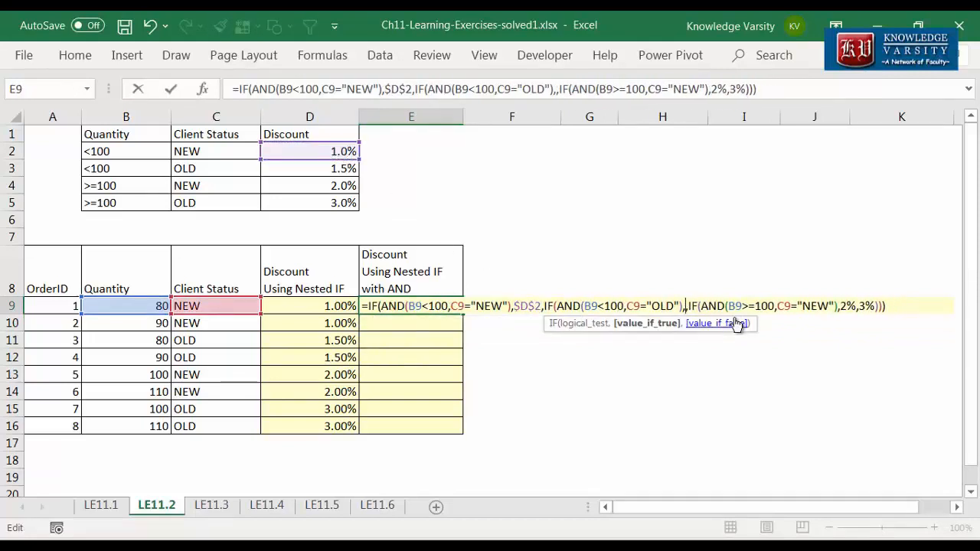
pyautogui.click(291, 168)
pyautogui.press('F4')
# Replace the hard-coded 2% in the E9 formula with the absolute reference $D$4.
pyautogui.click(877, 306)
pyautogui.press('BackSpace')
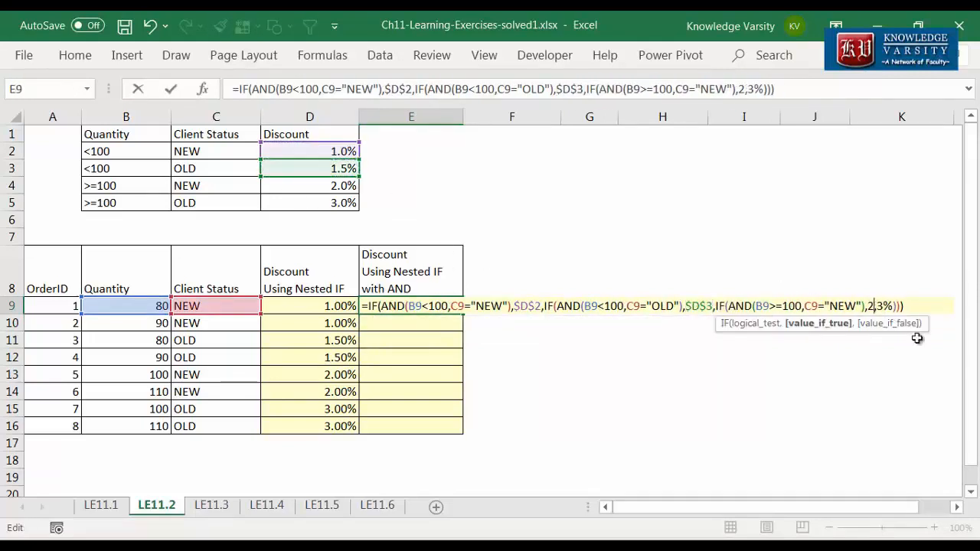
pyautogui.press('BackSpace')
pyautogui.click(348, 186)
pyautogui.press('F4')
# Replace the 3% in the E9 formula with the absolute reference $D$5 and fill the formula down to E16.
pyautogui.click(917, 306)
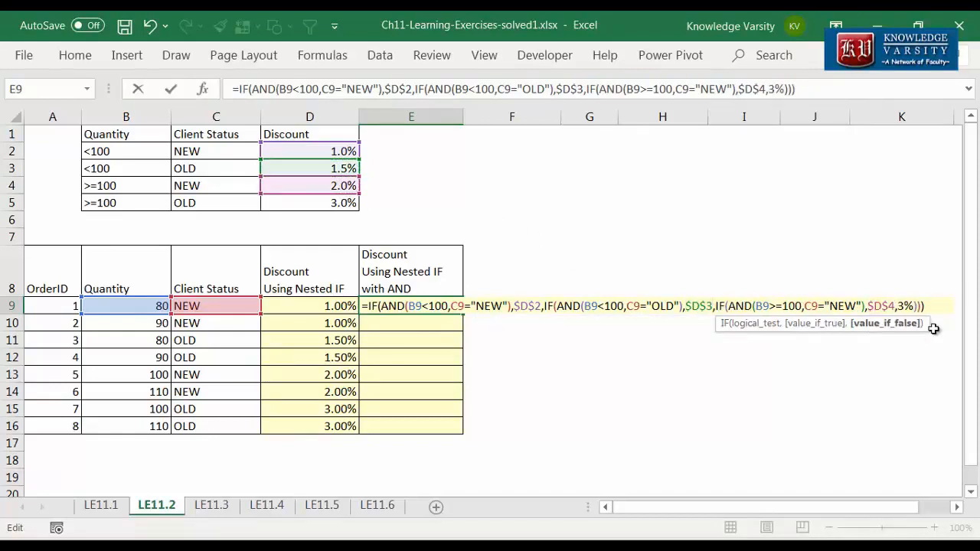
pyautogui.press('BackSpace')
pyautogui.press('BackSpace')
pyautogui.click(331, 203)
pyautogui.press('F4')
pyautogui.press('Return')
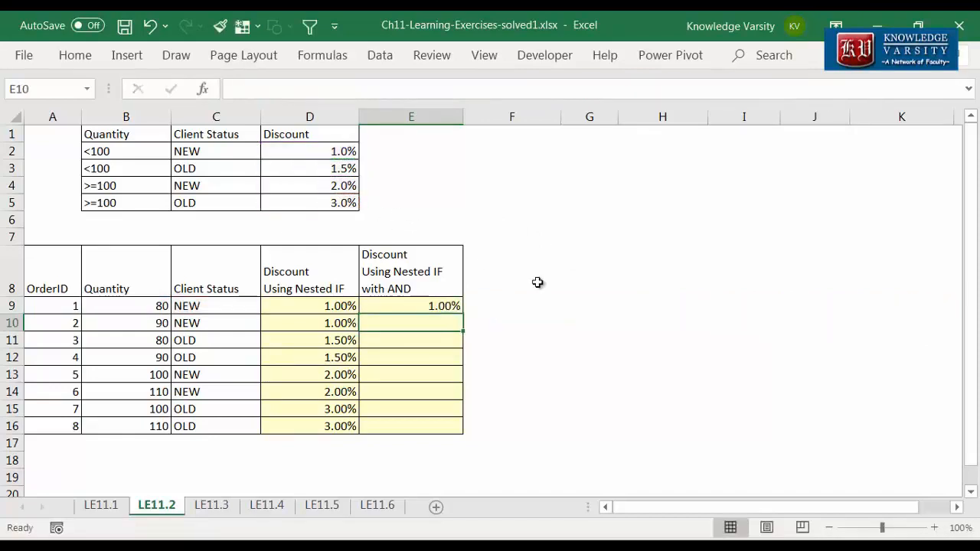
pyautogui.click(449, 307)
pyautogui.moveTo(463, 313); pyautogui.dragTo(456, 432)
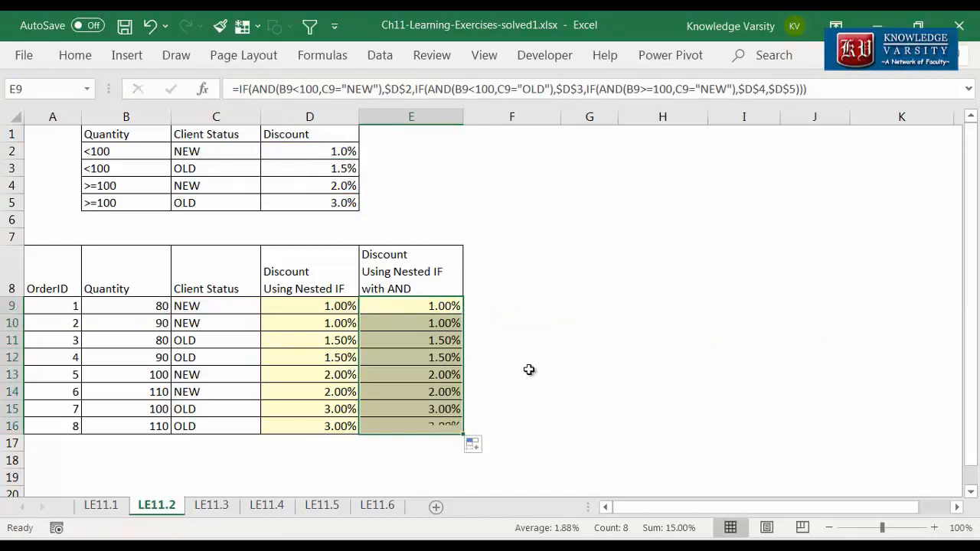
# Compare the nested IF with AND formula in E9 with the plain nested IF formula in D9.
pyautogui.click(429, 305)
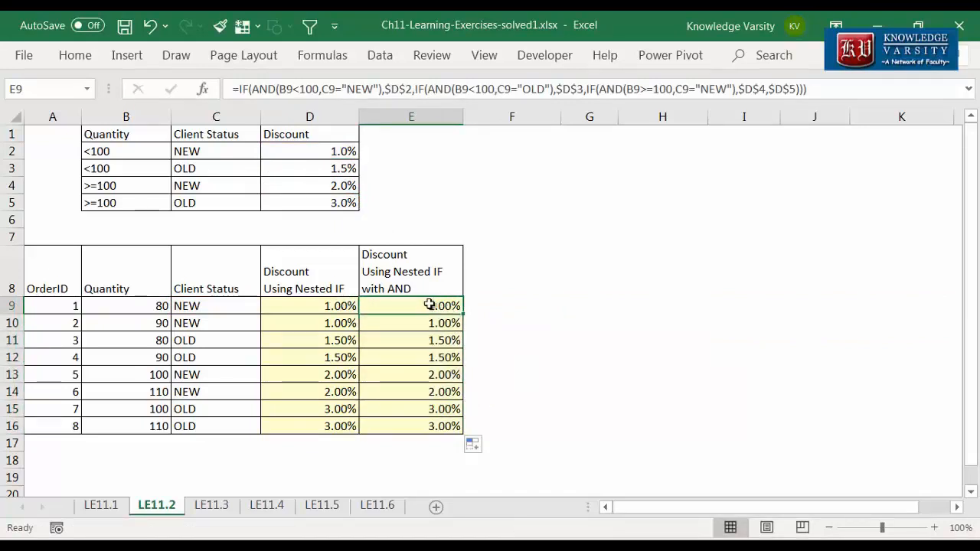
pyautogui.doubleClick(429, 305)
pyautogui.press('Escape')
pyautogui.doubleClick(339, 306)
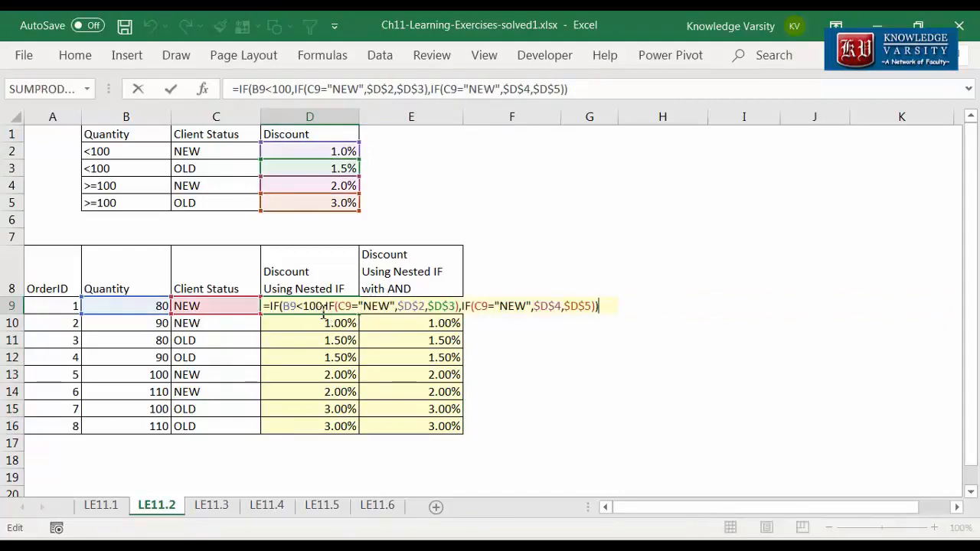
pyautogui.press('Escape')
pyautogui.click(439, 307)
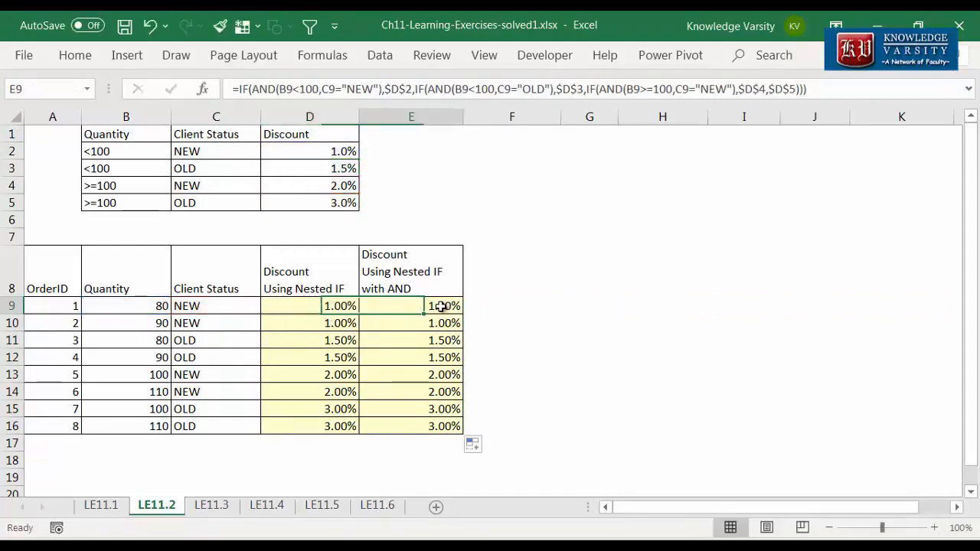
pyautogui.doubleClick(439, 307)
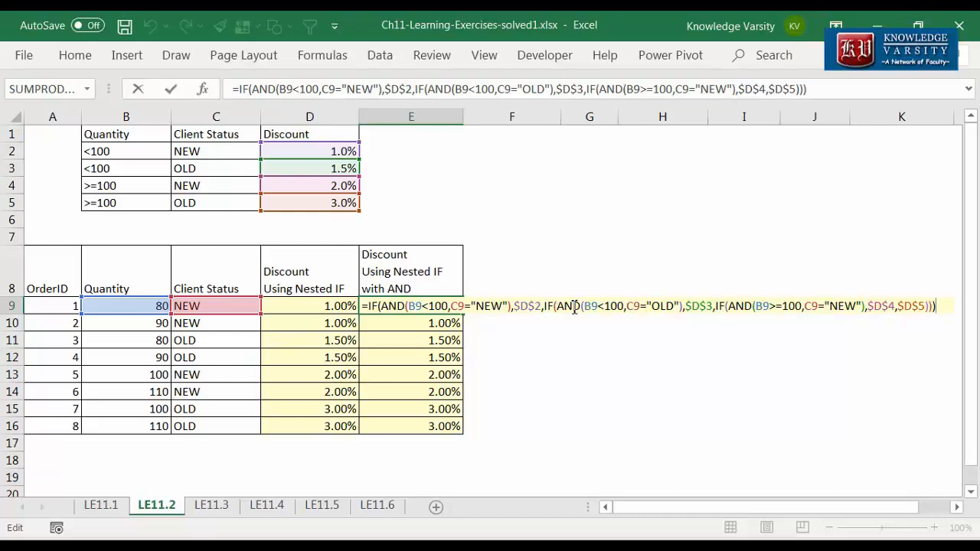
pyautogui.press('Escape')
pyautogui.doubleClick(324, 306)
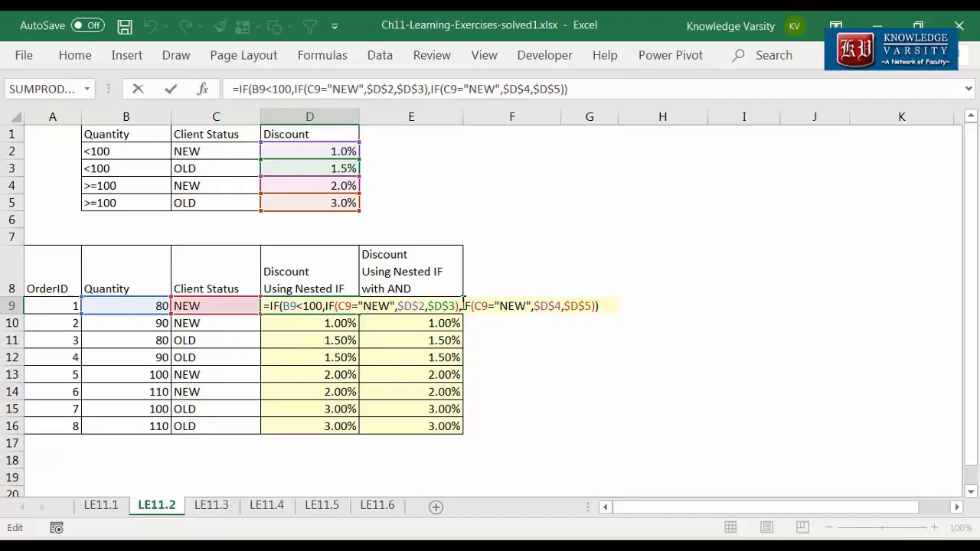
pyautogui.press('Escape')
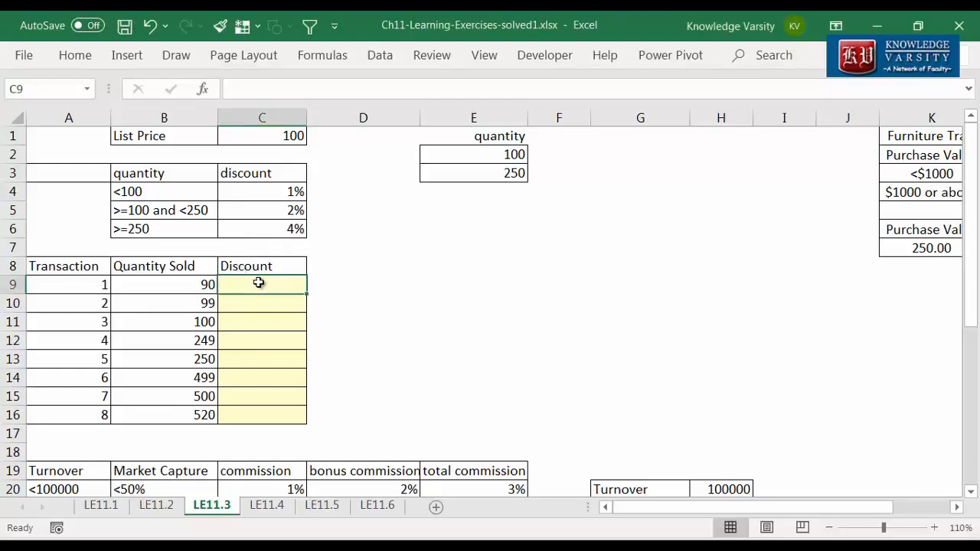
# Start an IFS formula in cell C9 and open its function arguments, ready for the first logical test.
pyautogui.write('=ifs')
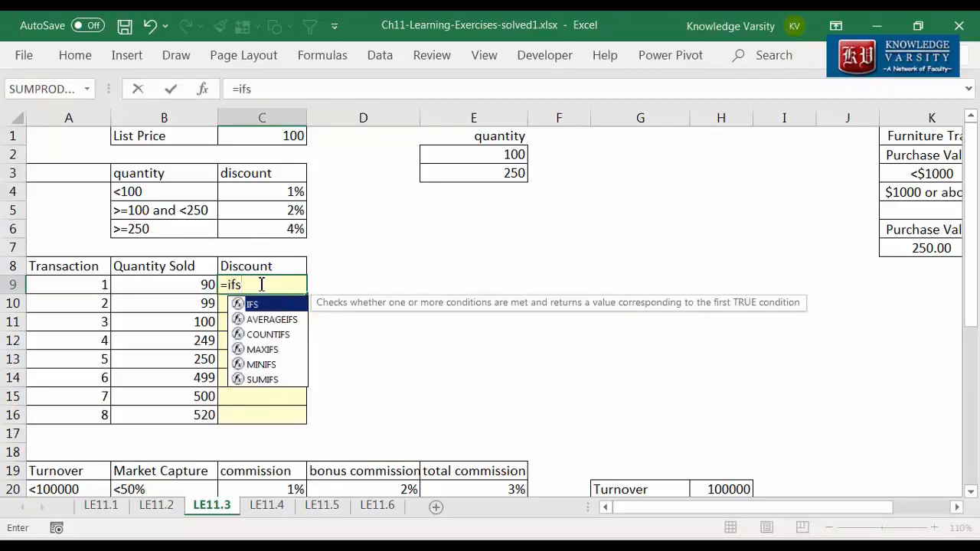
pyautogui.write('(')
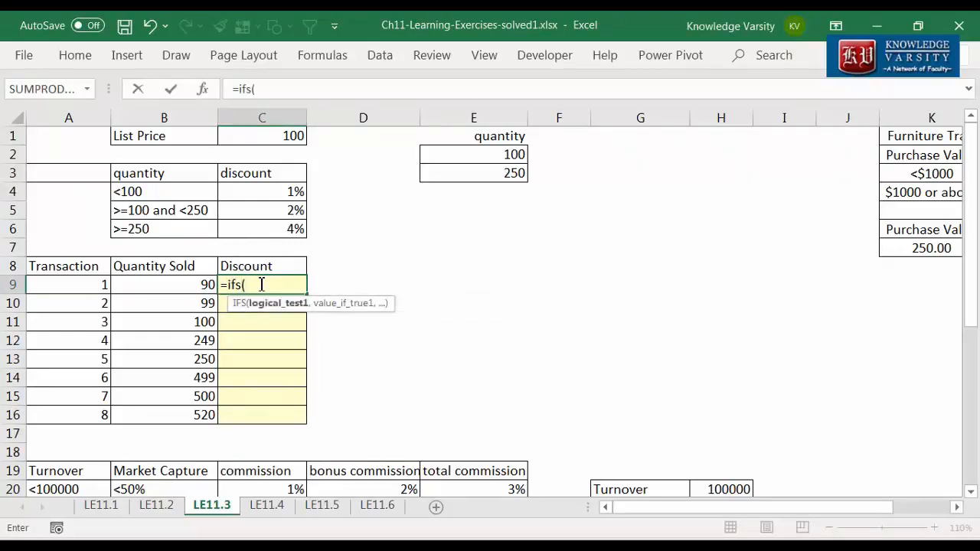
pyautogui.click(203, 89)
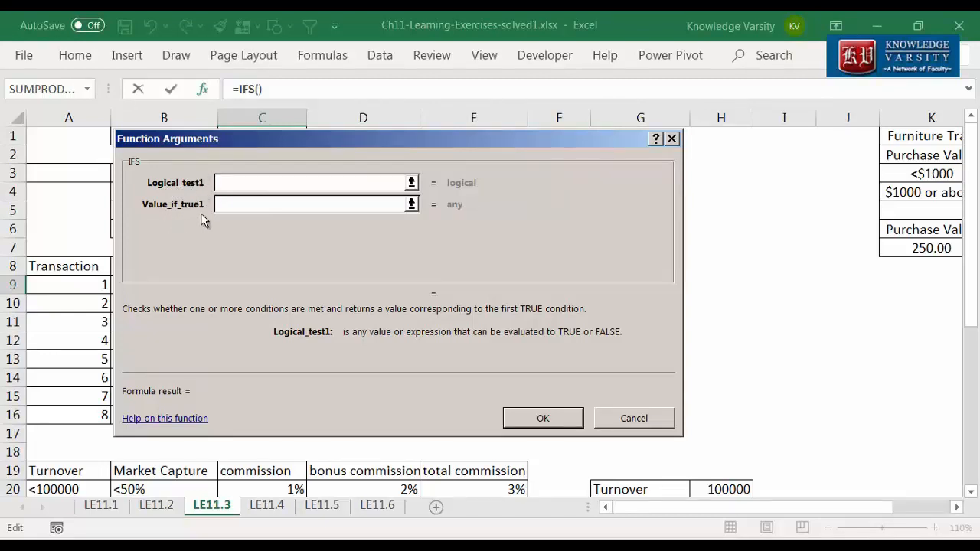
pyautogui.click(238, 204)
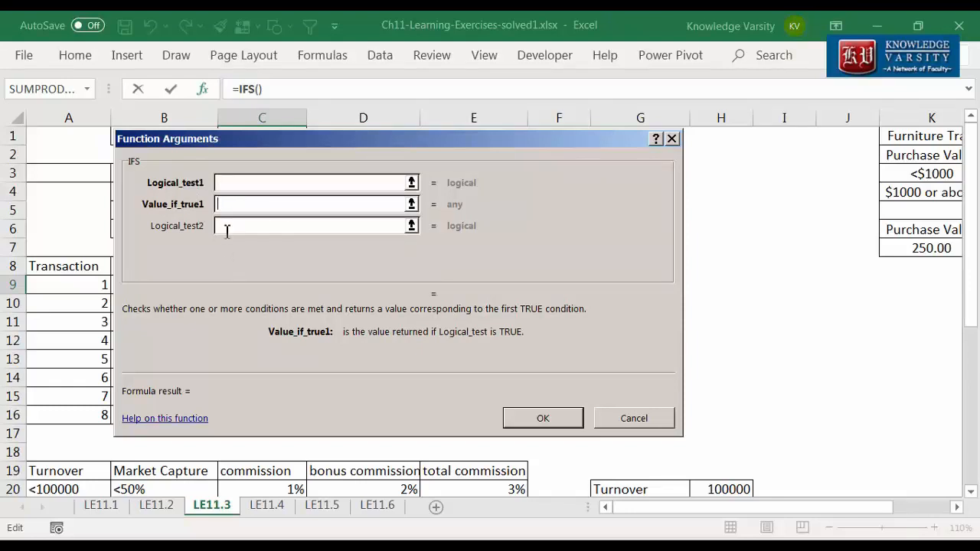
pyautogui.click(240, 183)
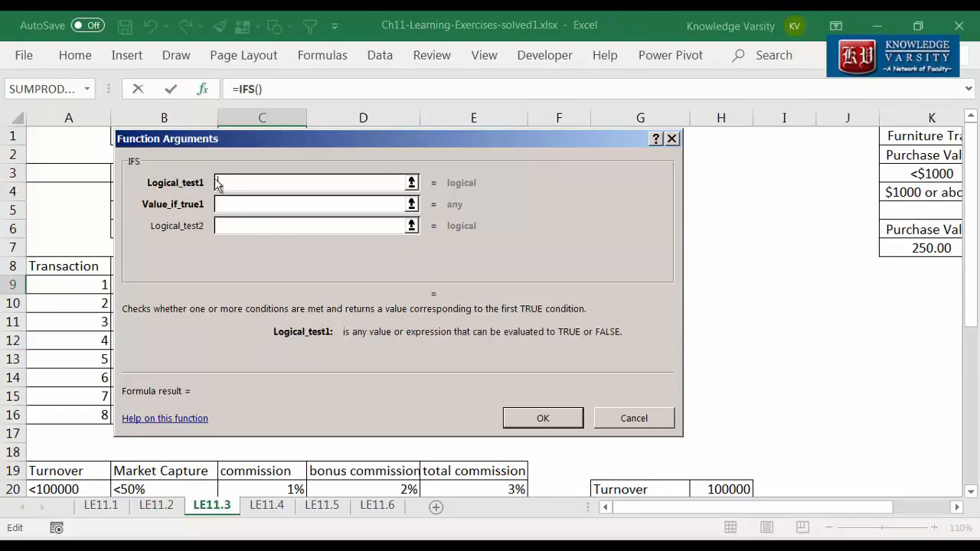
pyautogui.click(251, 205)
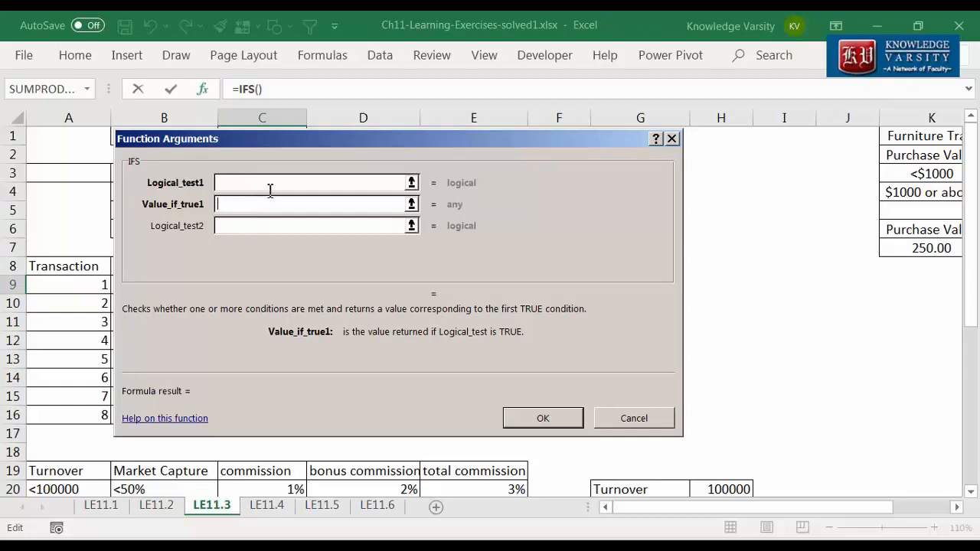
pyautogui.click(275, 184)
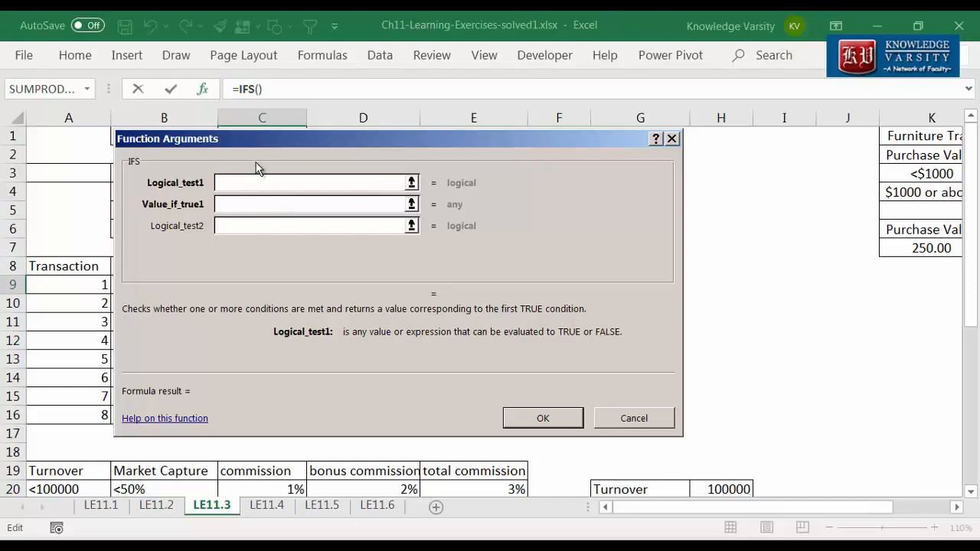
# Enter B9<100 as the first logical test with 1% as its result, and check the formula in C9.
pyautogui.moveTo(262, 142); pyautogui.dragTo(482, 130)
pyautogui.click(151, 283)
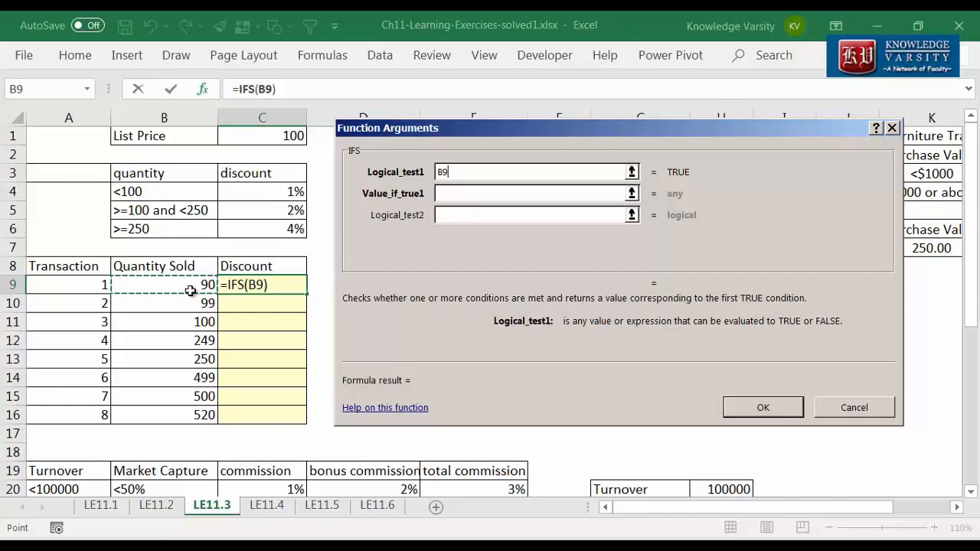
pyautogui.write('<100')
pyautogui.click(520, 193)
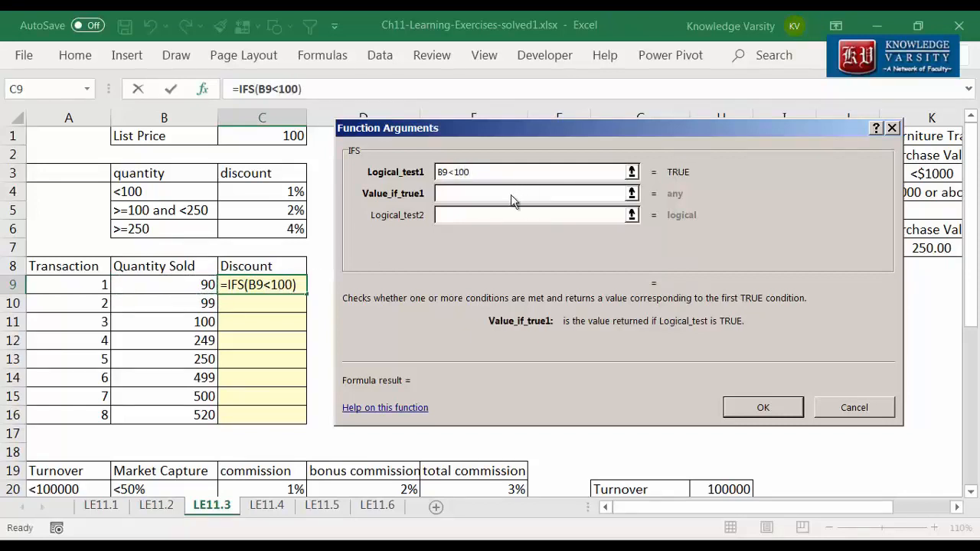
pyautogui.write('1%')
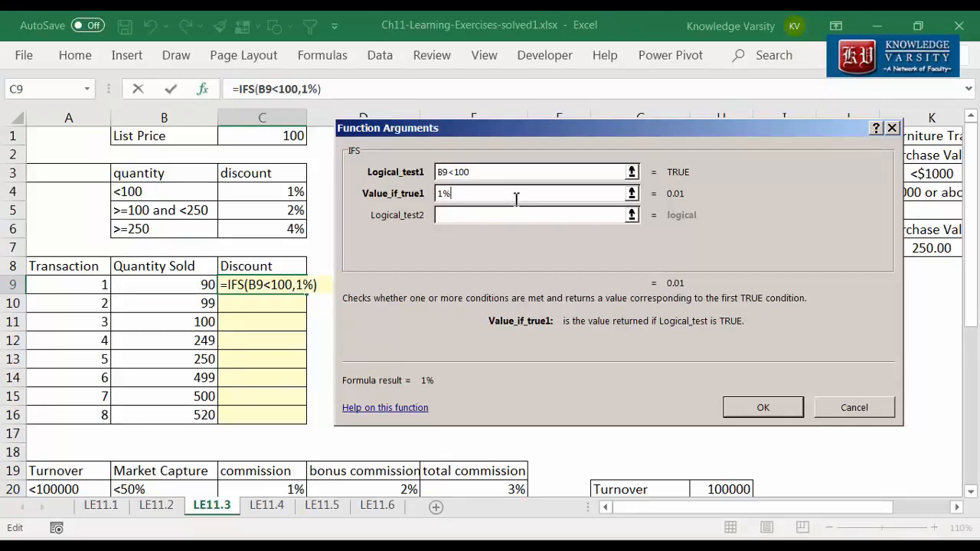
pyautogui.click(765, 407)
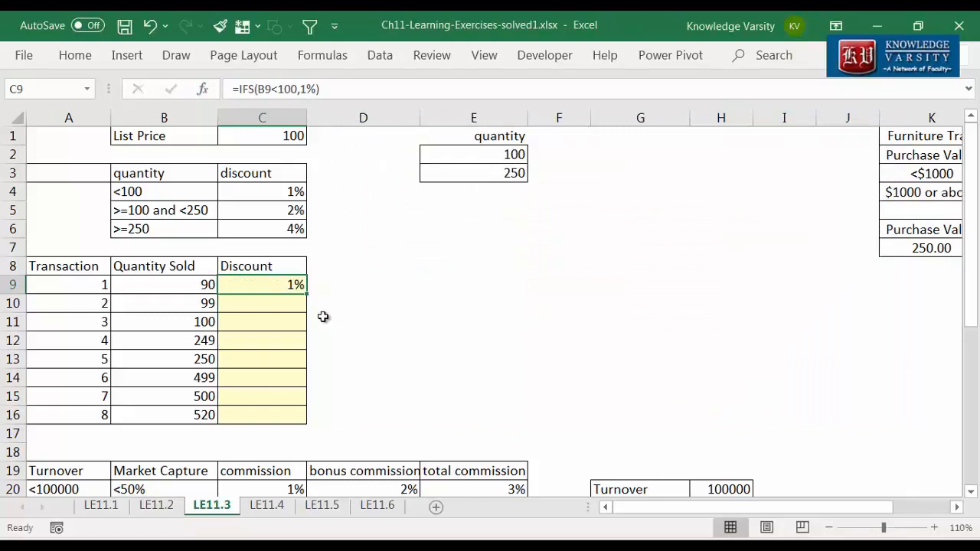
pyautogui.press('F2')
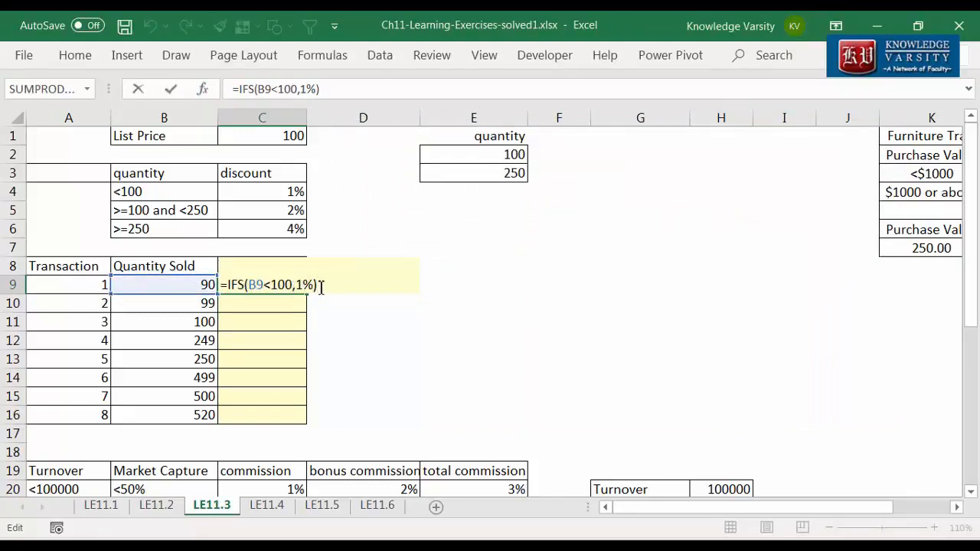
pyautogui.press('Escape')
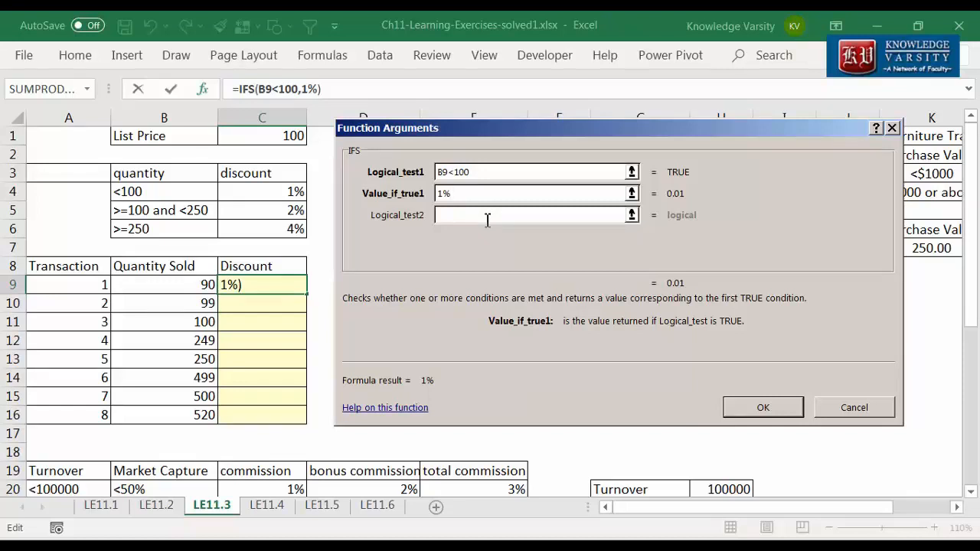
# Replace the hard-coded 1% result of the first IFS test in C9 with the absolute reference $C$4.
pyautogui.press('BackSpace')
pyautogui.press('BackSpace')
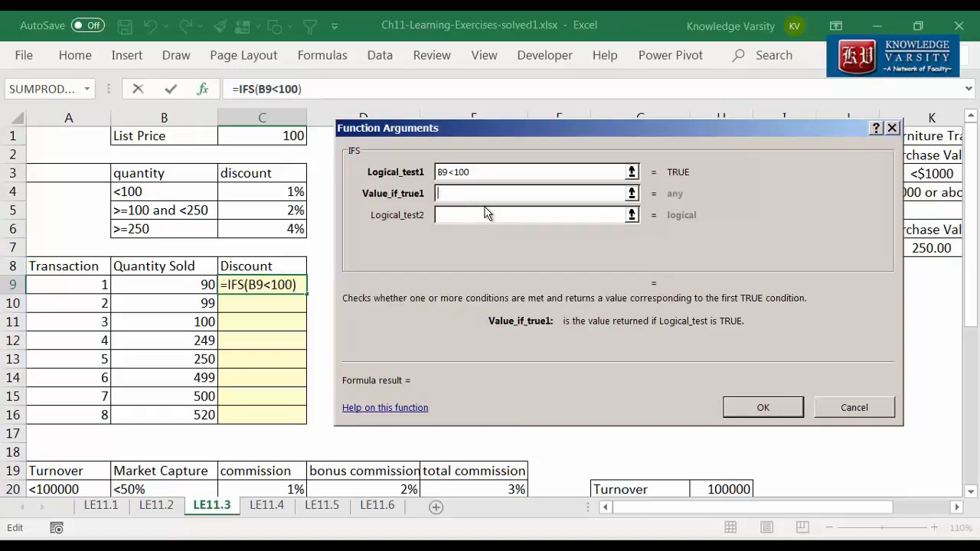
pyautogui.click(261, 200)
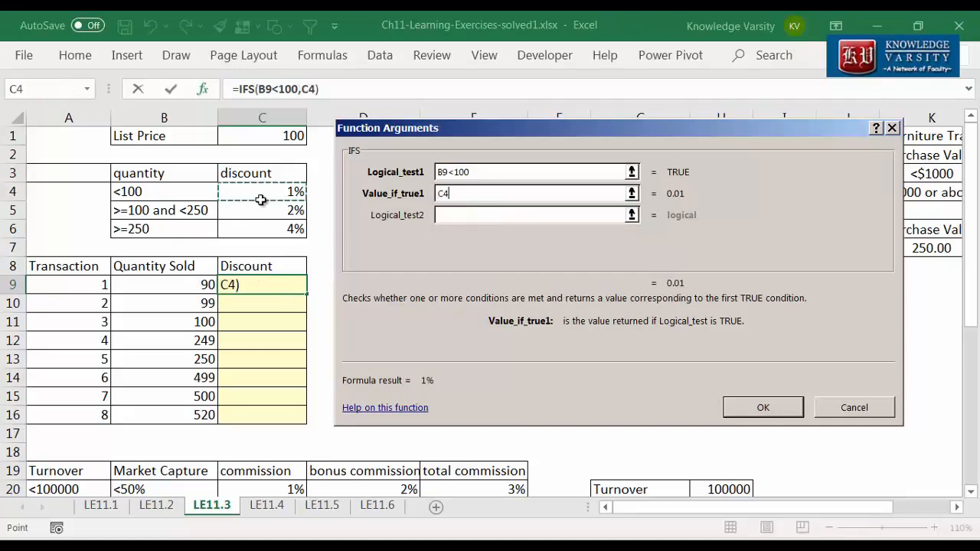
pyautogui.press('F4')
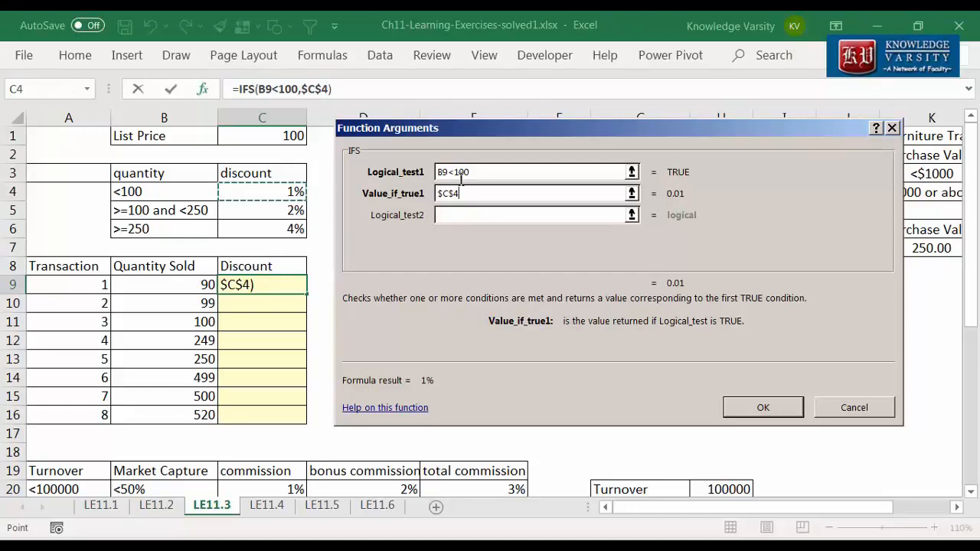
# Enter AND(B9>=100,B9<250) as the second logical test of the IFS formula in C9.
pyautogui.click(461, 217)
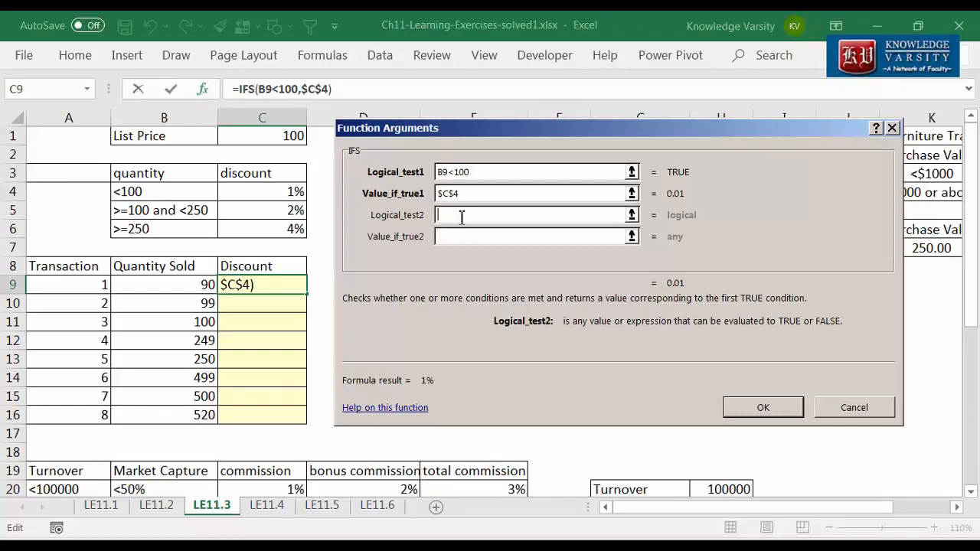
pyautogui.click(180, 279)
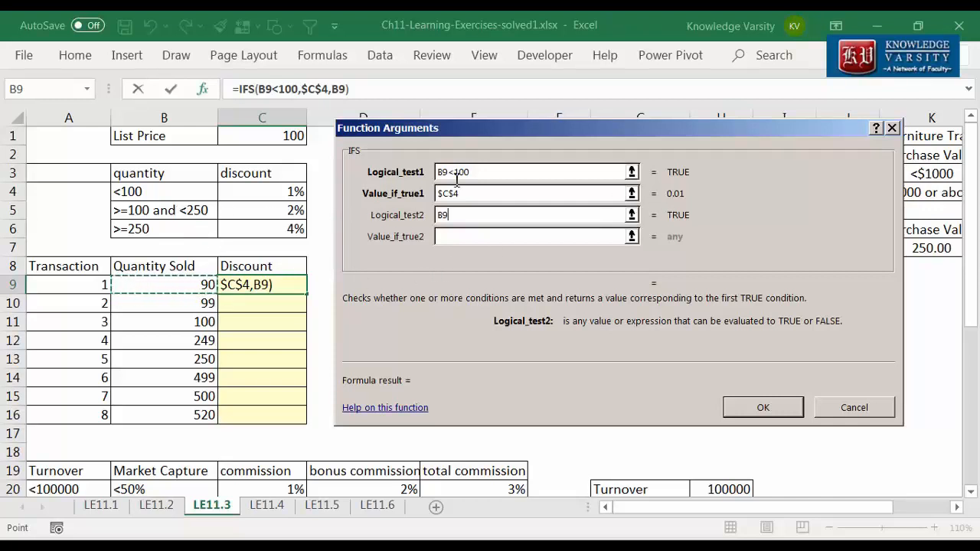
pyautogui.press('BackSpace')
pyautogui.press('BackSpace')
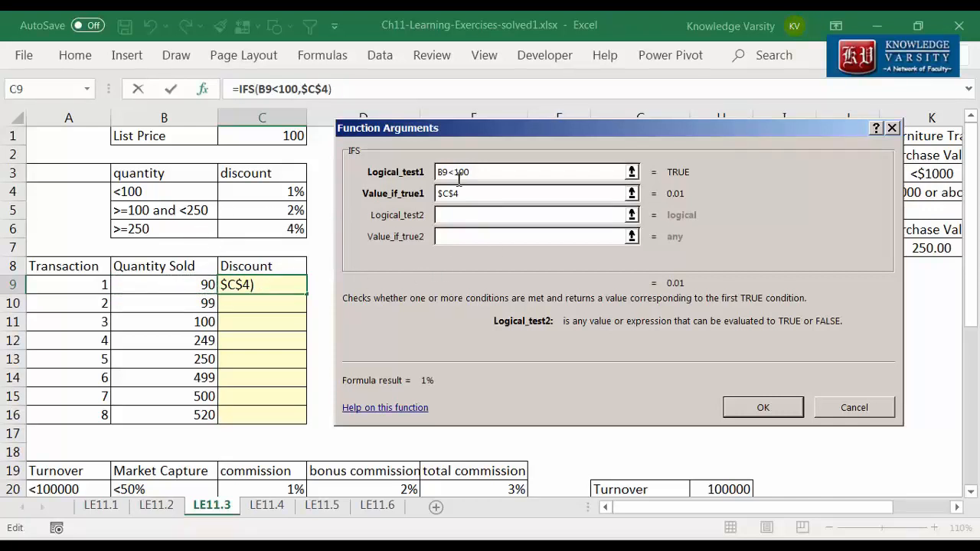
pyautogui.write('AND(')
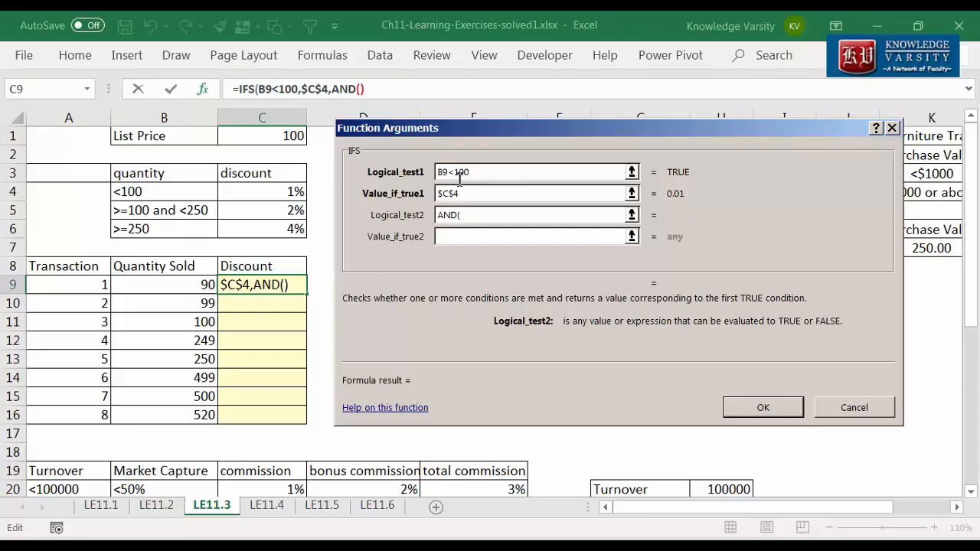
pyautogui.click(202, 282)
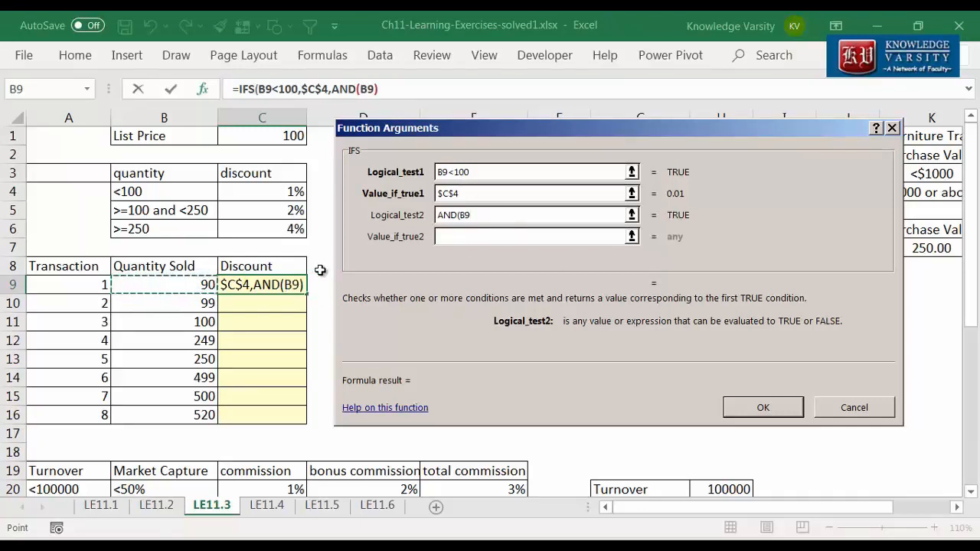
pyautogui.write('>=100')
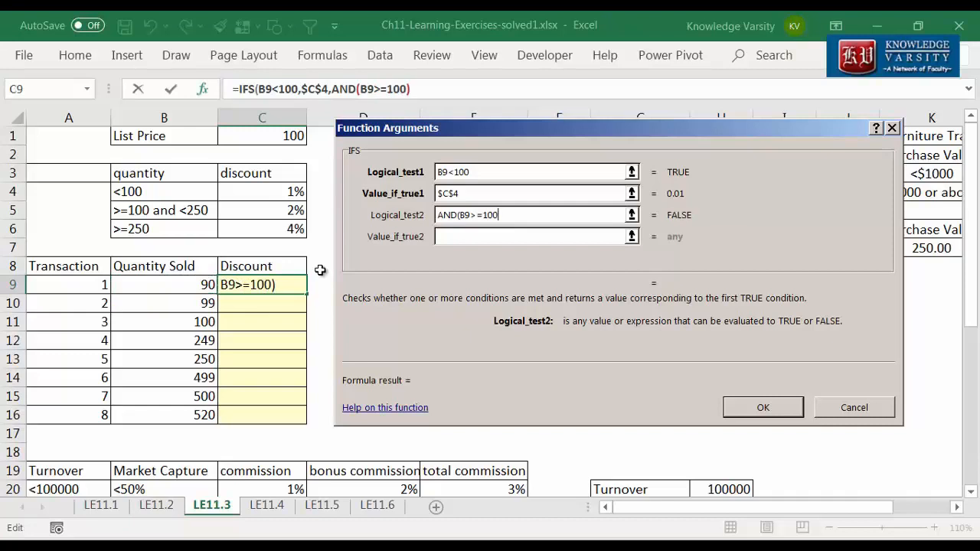
pyautogui.write(',')
pyautogui.click(204, 284)
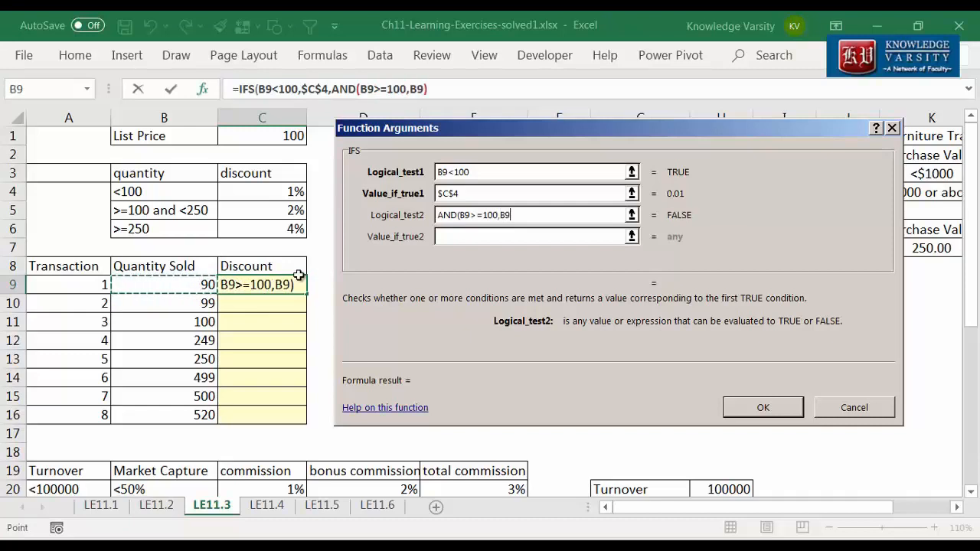
pyautogui.write('<250')
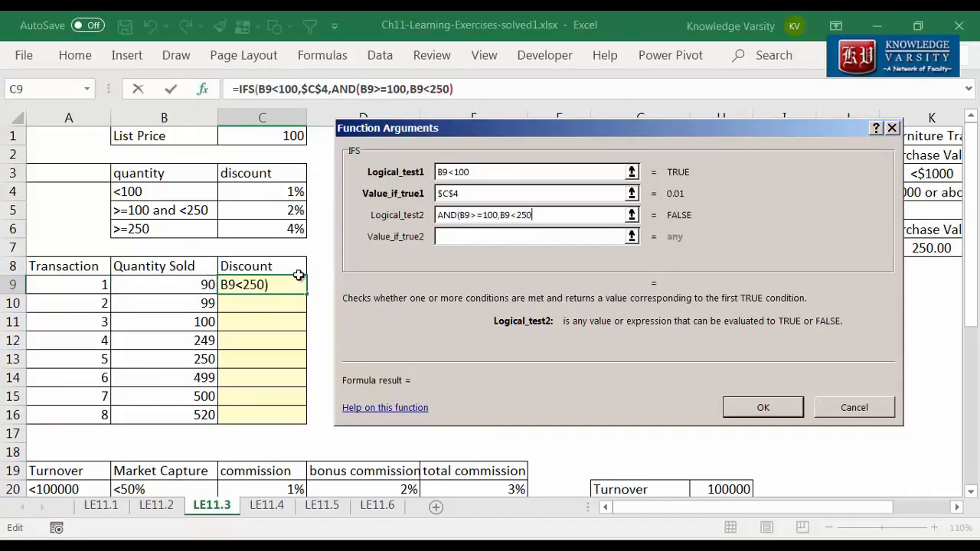
pyautogui.write(')')
# Set the result of the second IFS test to the absolute reference $C$5.
pyautogui.click(488, 237)
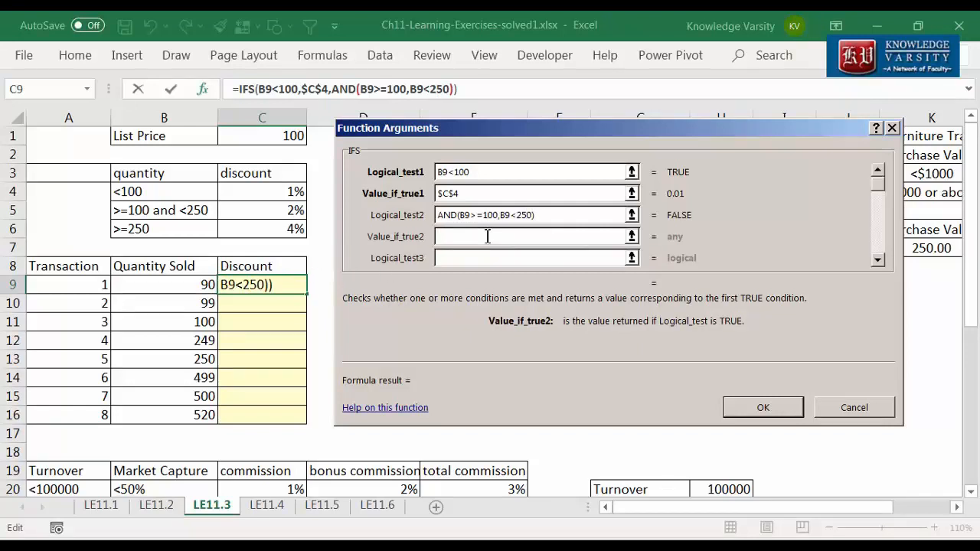
pyautogui.click(286, 214)
pyautogui.press('F4')
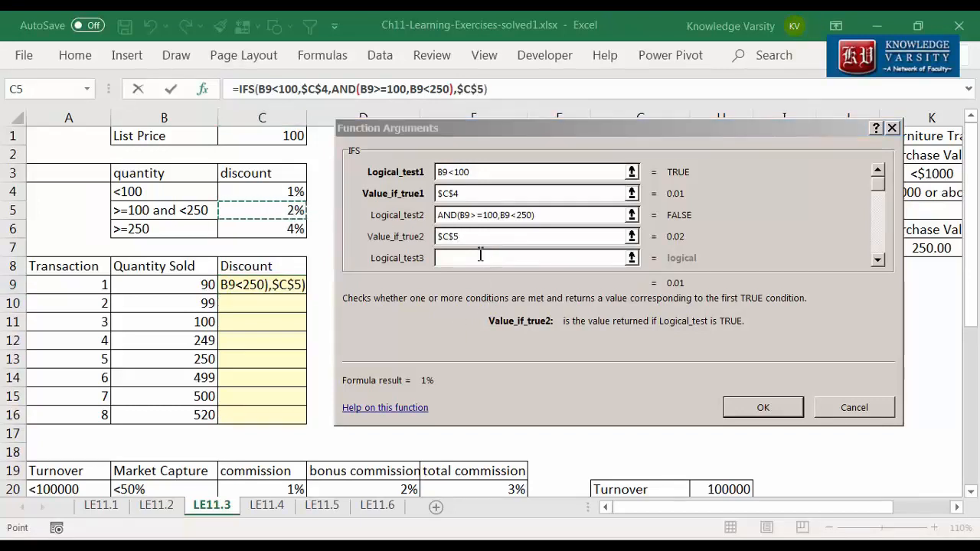
# Enter B9>=250 as the third logical test of the IFS formula in C9.
pyautogui.click(470, 261)
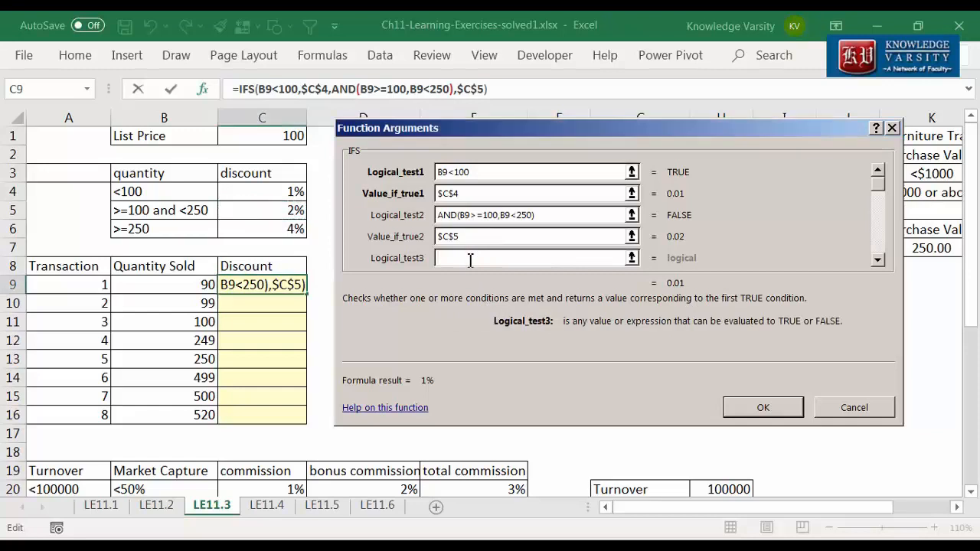
pyautogui.click(199, 282)
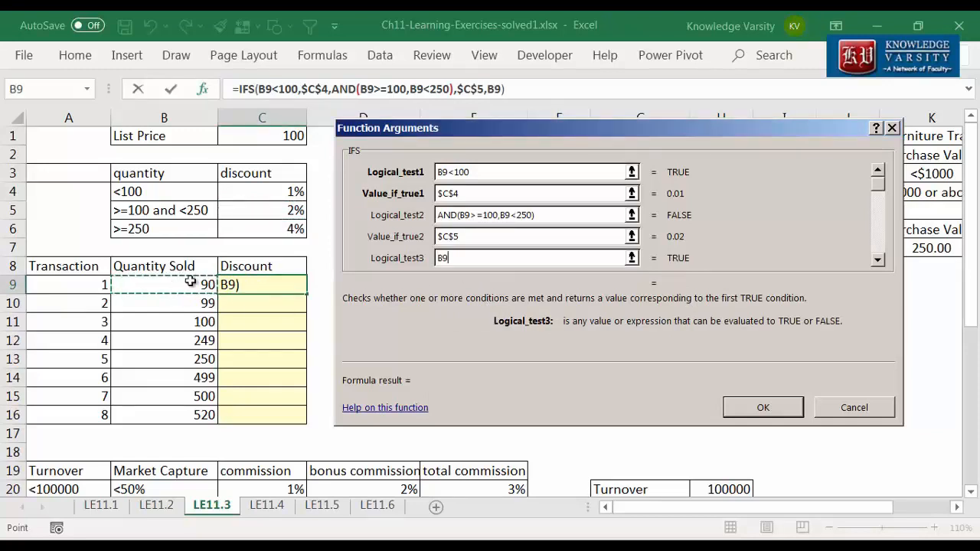
pyautogui.write('>=250')
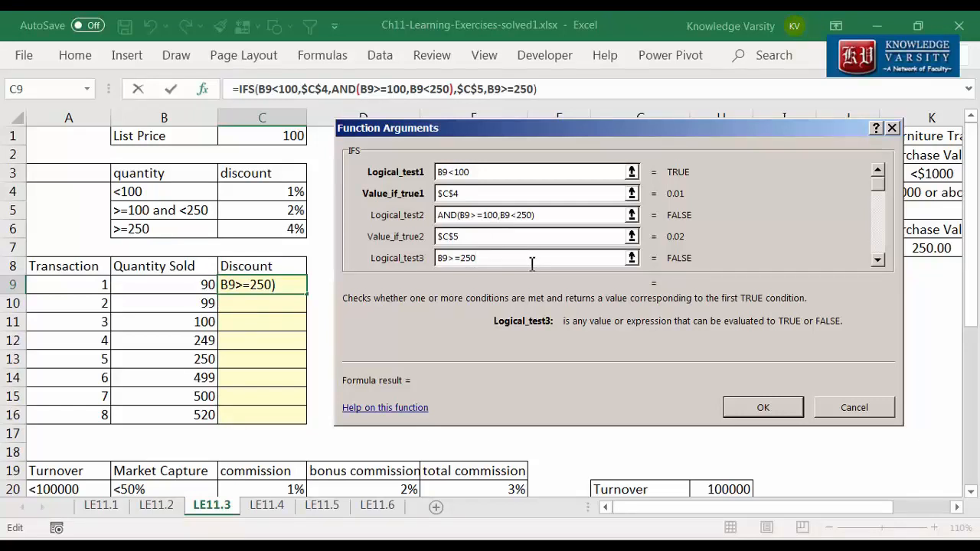
# Set the third test's result to the absolute reference $C$6 and display the completed IFS formula in C9.
pyautogui.click(878, 261)
pyautogui.click(878, 261)
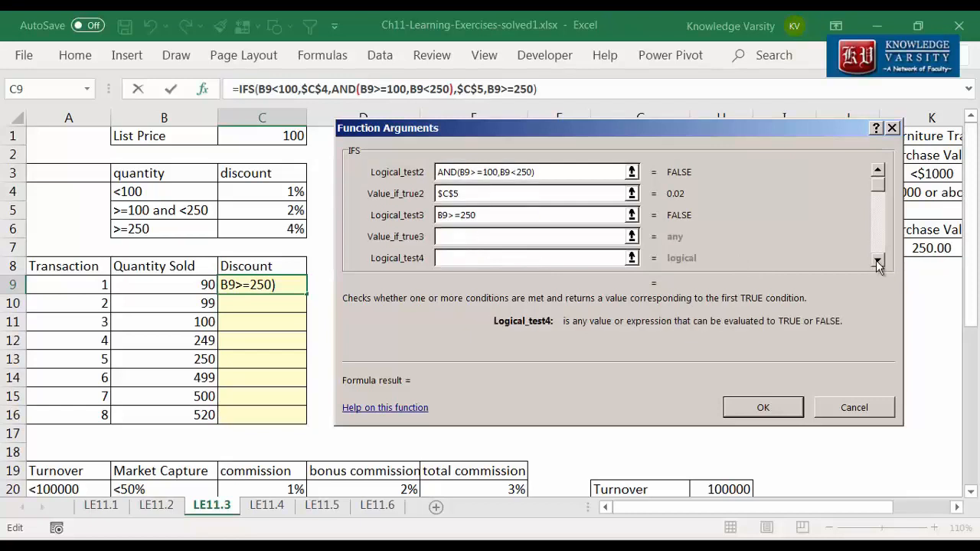
pyautogui.click(455, 239)
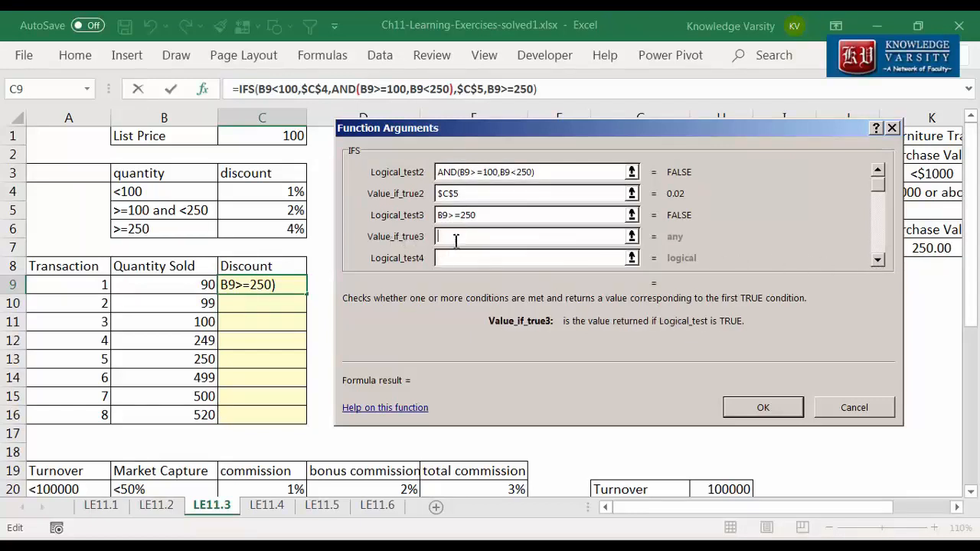
pyautogui.click(286, 229)
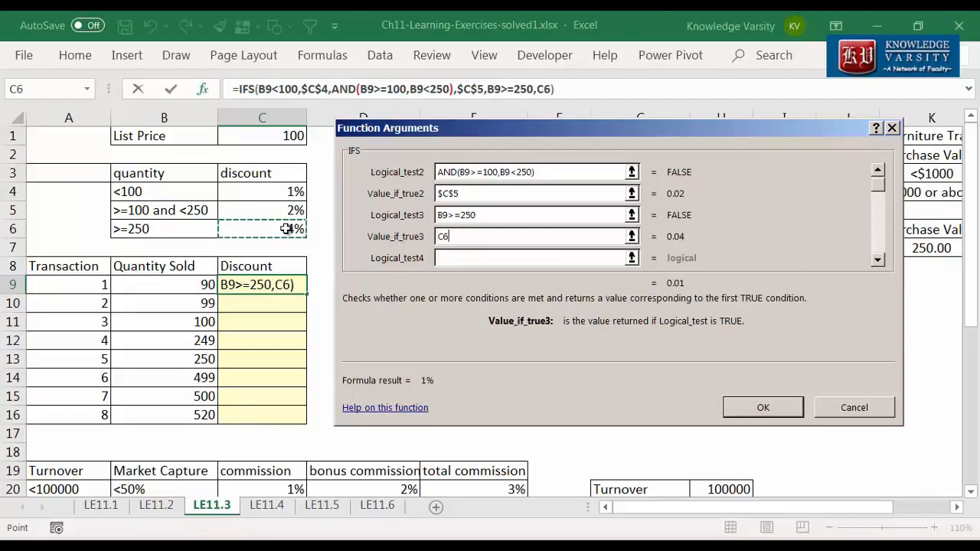
pyautogui.press('F4')
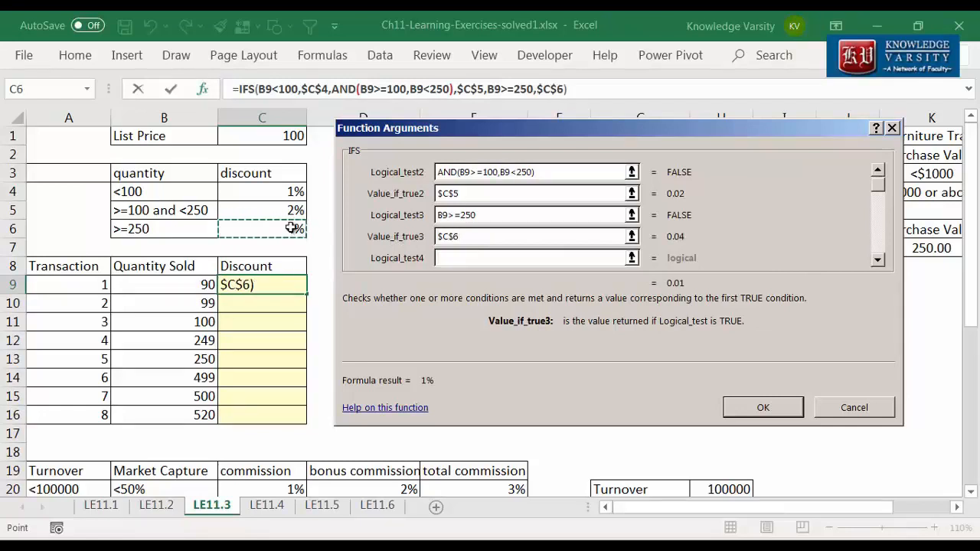
pyautogui.click(784, 406)
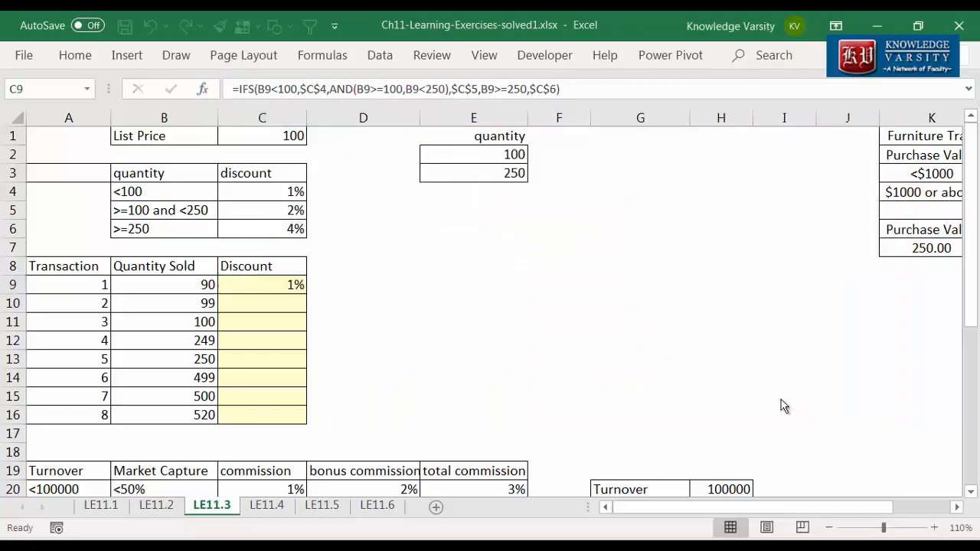
pyautogui.doubleClick(281, 285)
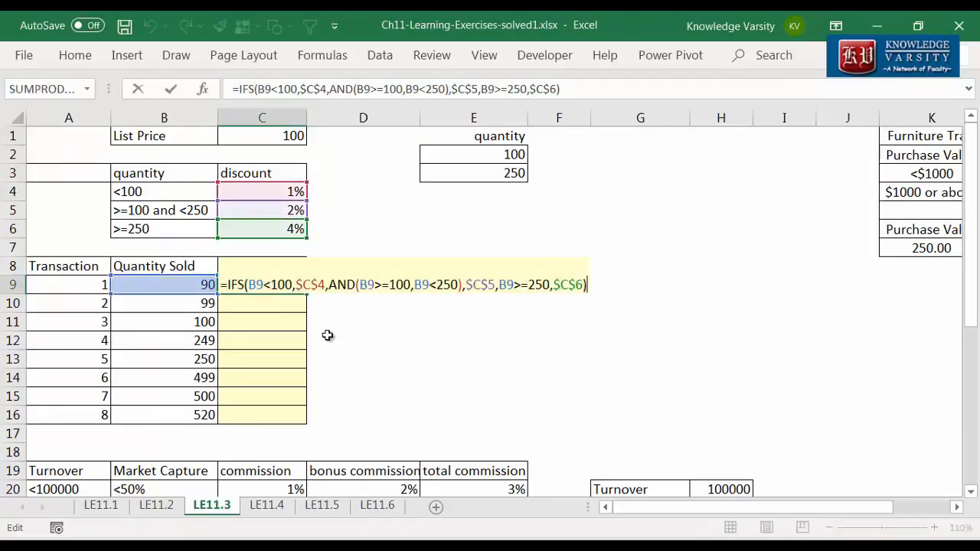
# Replace the 100 in the first logical test of the C9 IFS formula with the absolute reference $E$2.
pyautogui.click(292, 285)
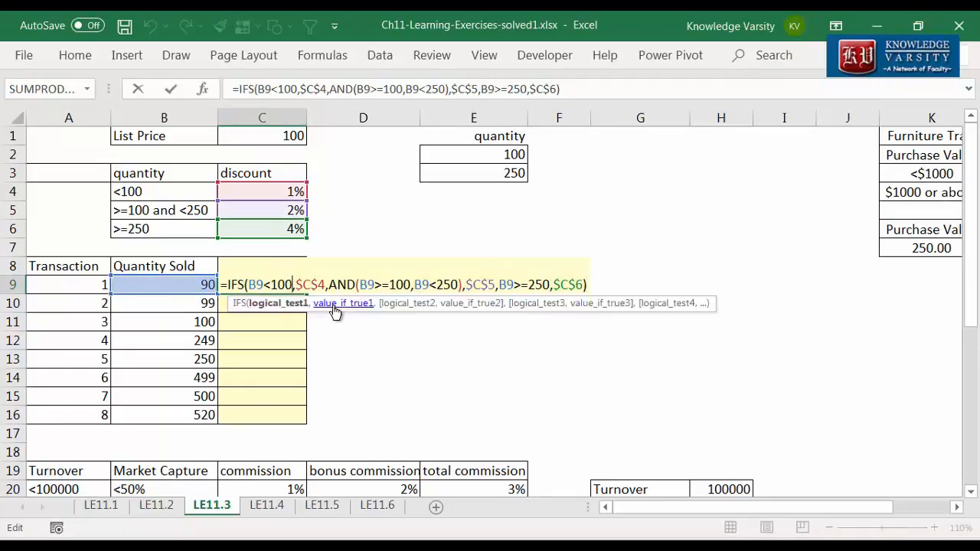
pyautogui.press('BackSpace')
pyautogui.press('BackSpace')
pyautogui.press('BackSpace')
pyautogui.click(490, 157)
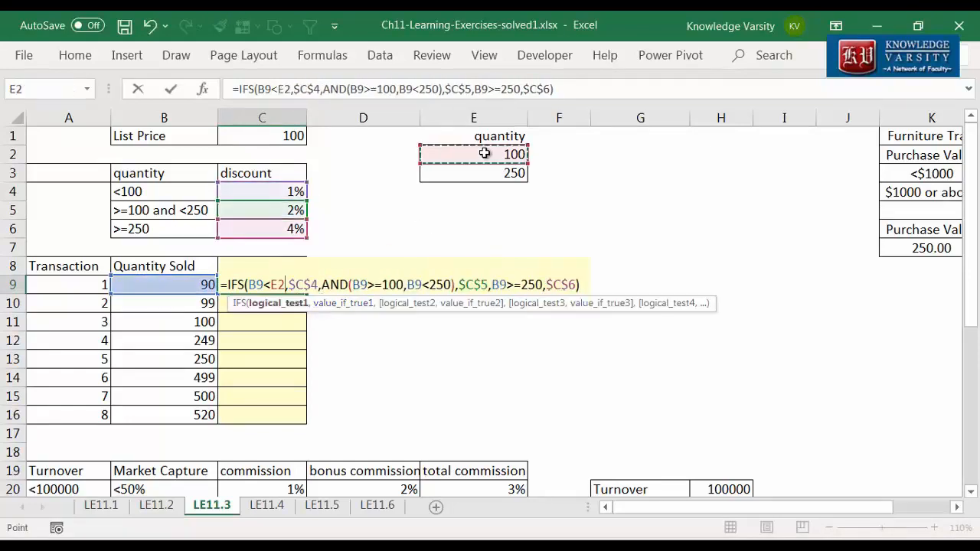
pyautogui.press('F4')
# Replace the 100 inside the AND test of the C9 formula with the absolute reference $E$2.
pyautogui.click(418, 286)
pyautogui.press('BackSpace')
pyautogui.press('BackSpace')
pyautogui.press('BackSpace')
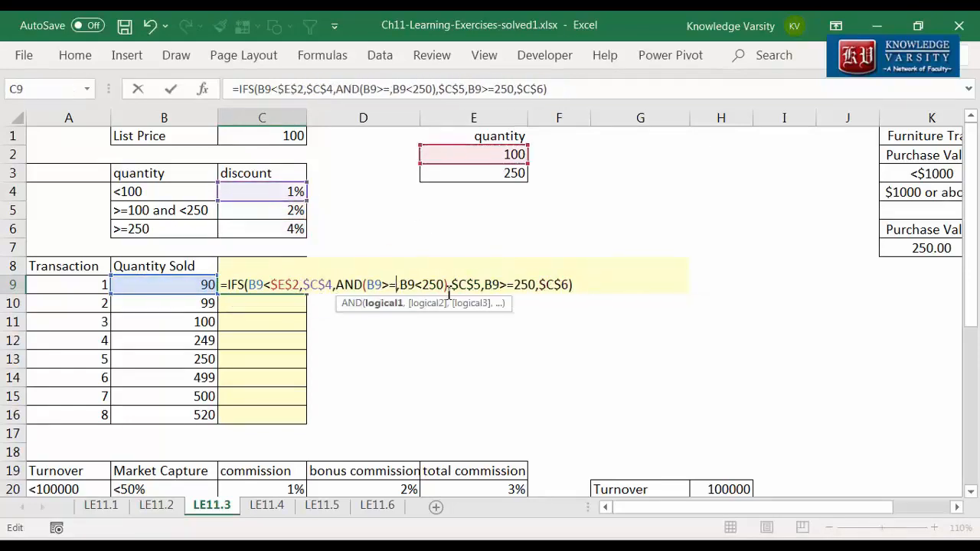
pyautogui.click(486, 157)
pyautogui.press('F4')
# Replace the 250 inside the AND test of the C9 formula with the absolute reference $E$3.
pyautogui.click(474, 285)
pyautogui.press('BackSpace')
pyautogui.press('BackSpace')
pyautogui.press('BackSpace')
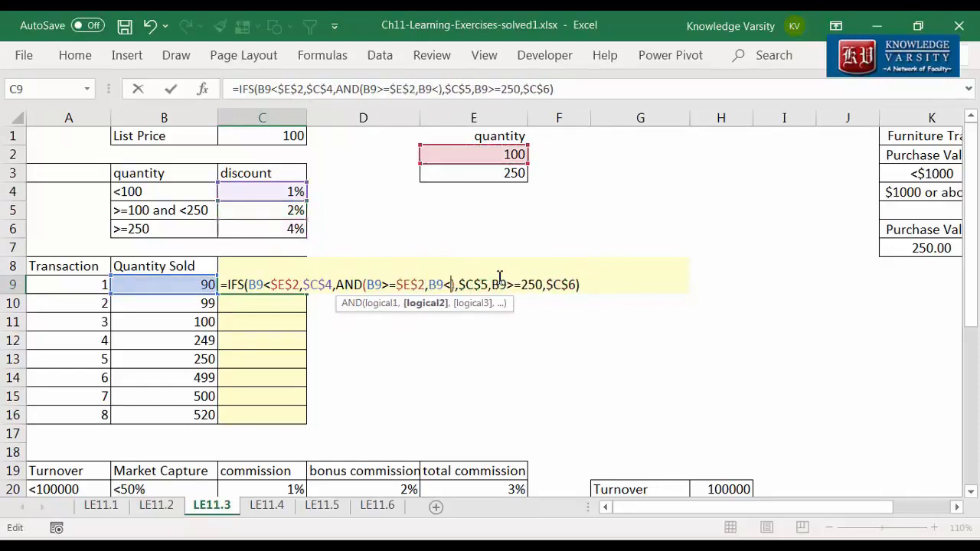
pyautogui.click(485, 172)
pyautogui.press('F4')
# Replace the 250 in the third logical test of the C9 formula with the absolute reference $E$3.
pyautogui.click(574, 285)
pyautogui.press('BackSpace')
pyautogui.press('BackSpace')
pyautogui.press('BackSpace')
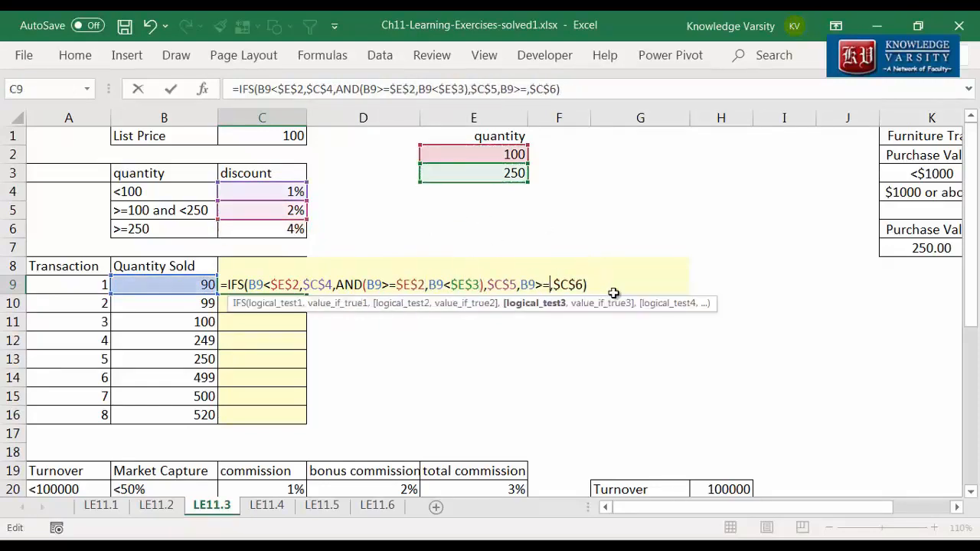
pyautogui.click(500, 173)
pyautogui.press('F4')
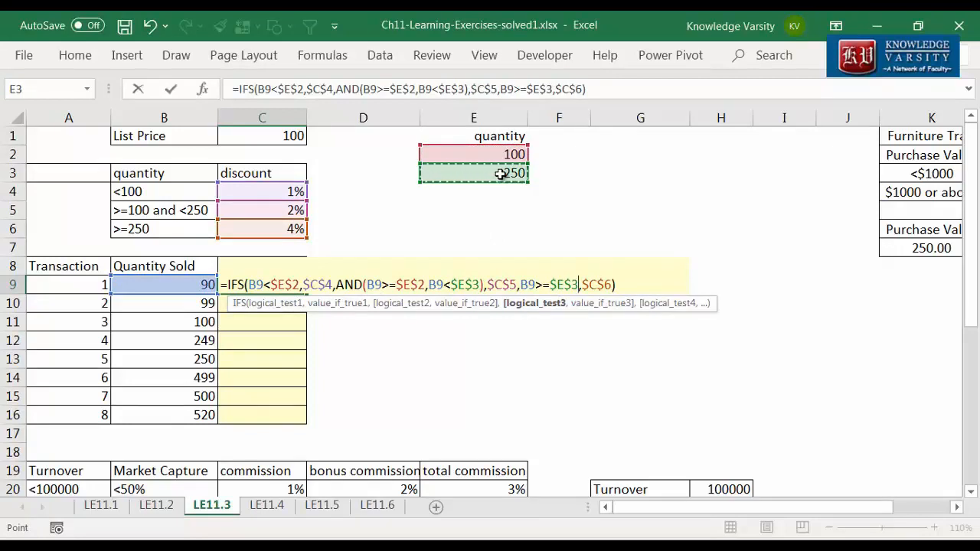
# Commit the completed IFS formula in C9 and fill it down through C16.
pyautogui.press('Return')
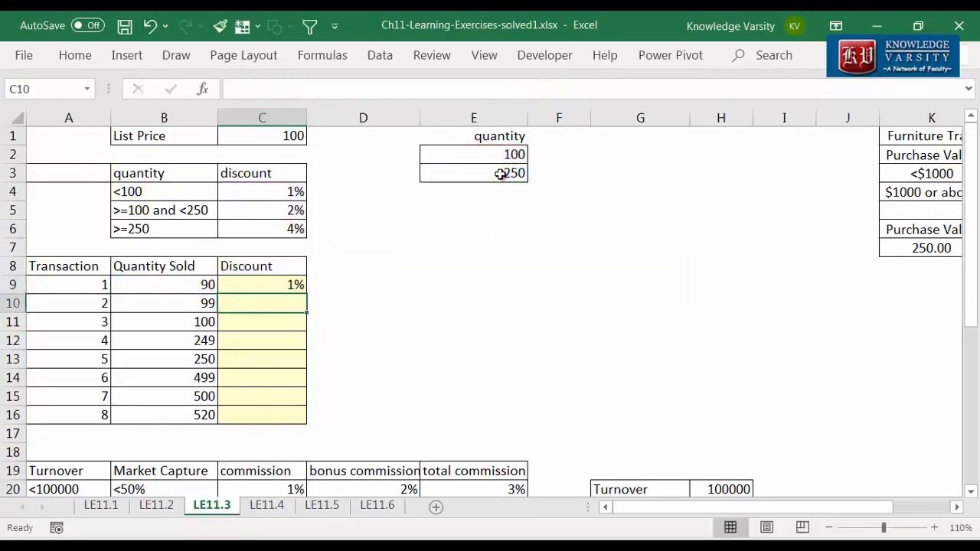
pyautogui.click(290, 285)
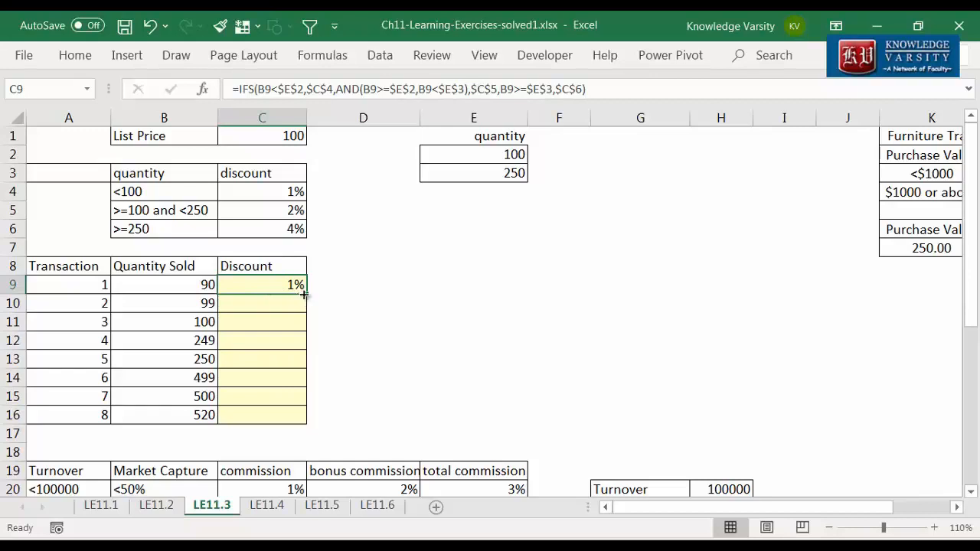
pyautogui.moveTo(306, 294); pyautogui.dragTo(300, 423)
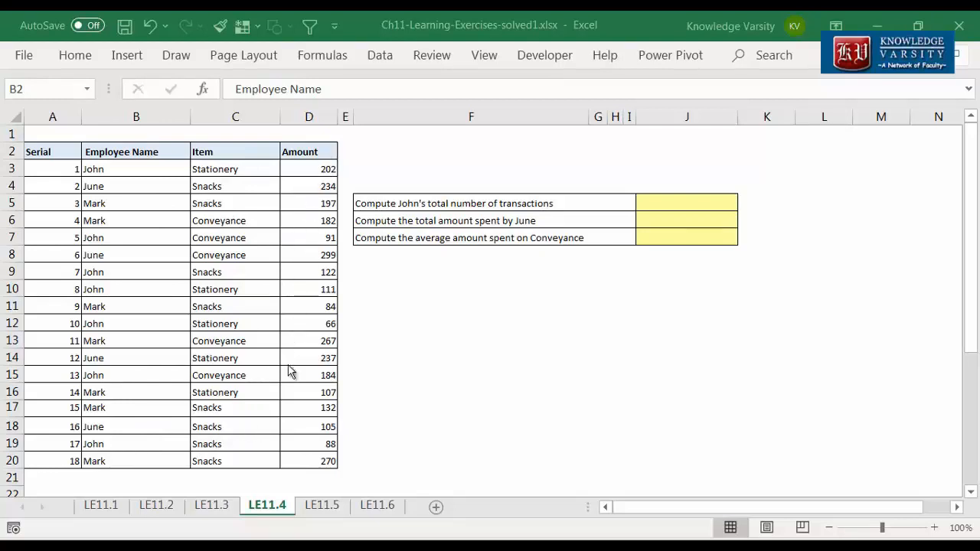
# Start a COUNTIF formula in J5 on sheet LE11.4 and open its function arguments.
pyautogui.click(700, 202)
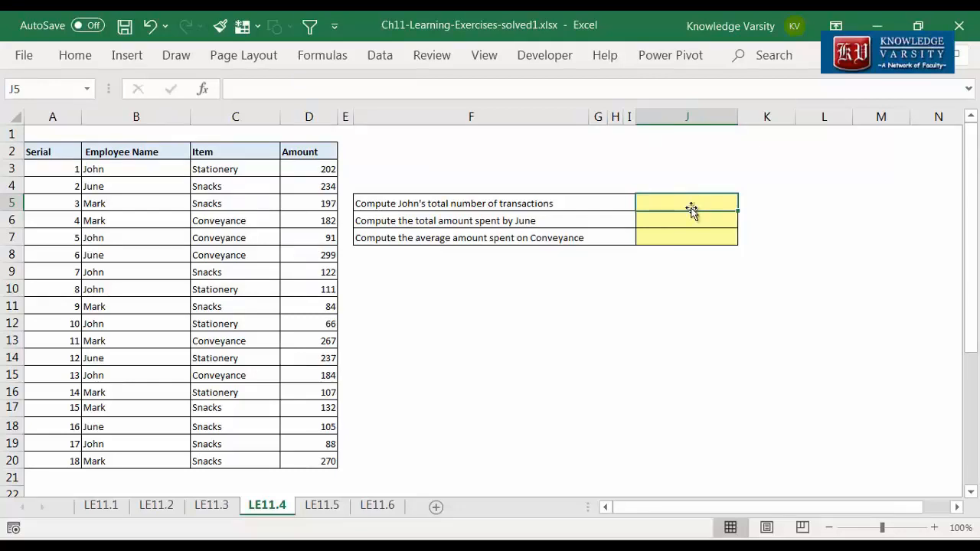
pyautogui.write('=')
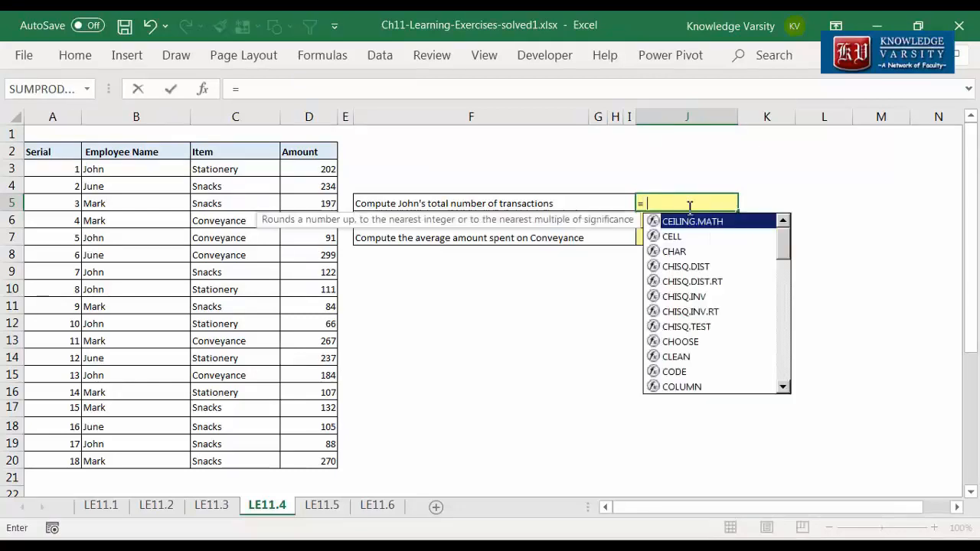
pyautogui.write('countif')
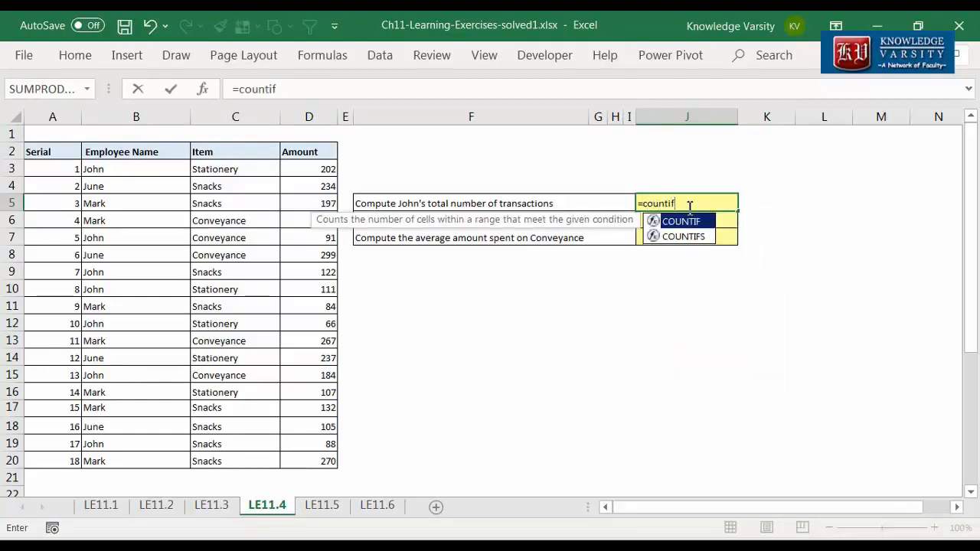
pyautogui.write('(')
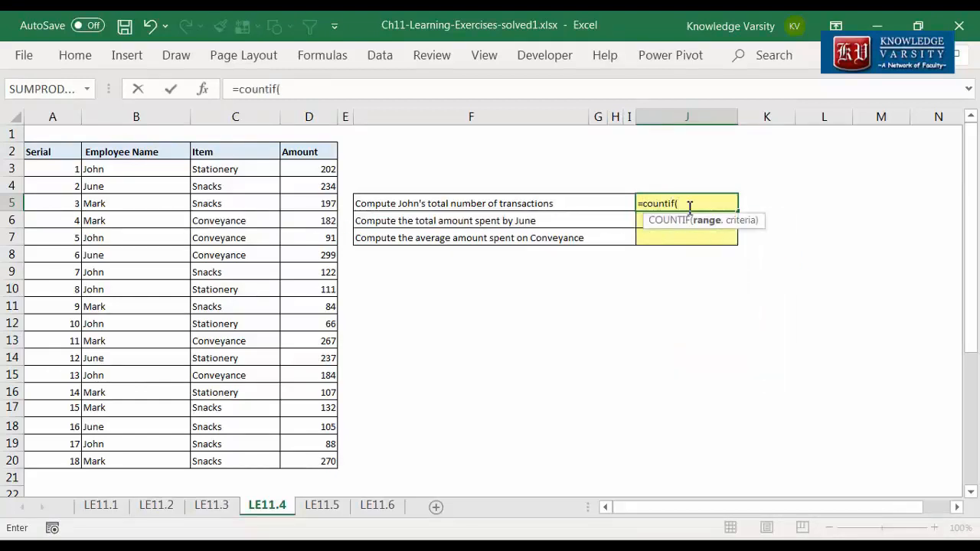
pyautogui.click(203, 89)
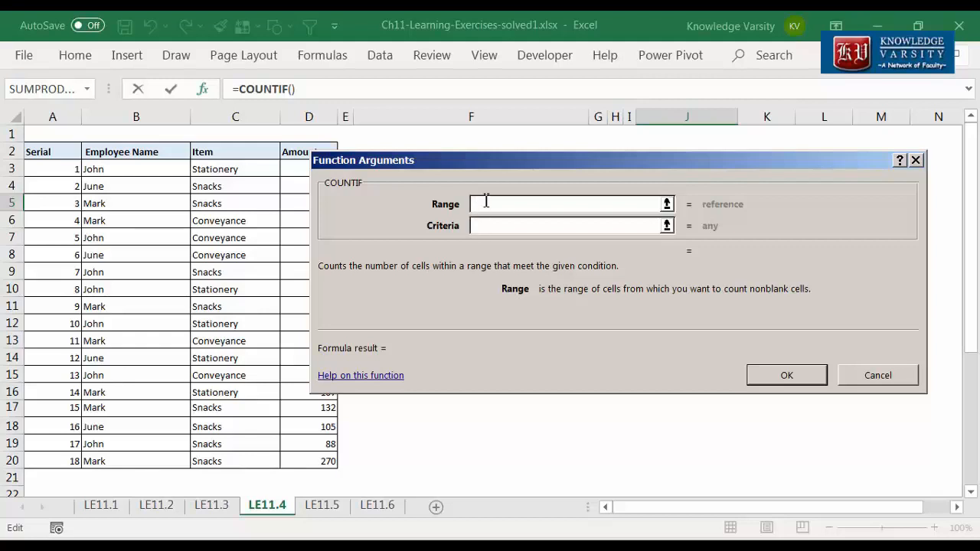
# Complete the COUNTIF in J5 with range B3:B20 and the name of the employee mentioned in F5 as criteria.
pyautogui.click(147, 177)
pyautogui.moveTo(147, 177); pyautogui.dragTo(130, 463)
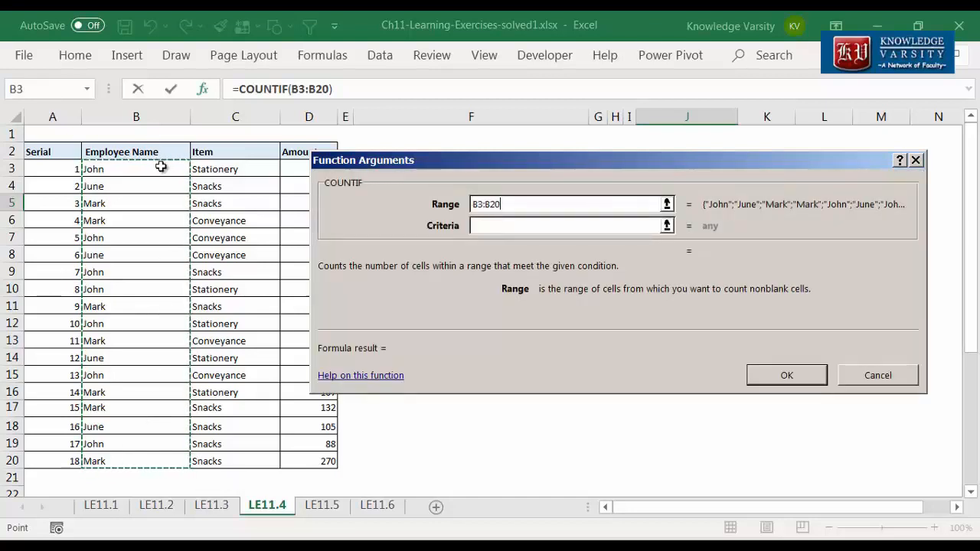
pyautogui.click(490, 227)
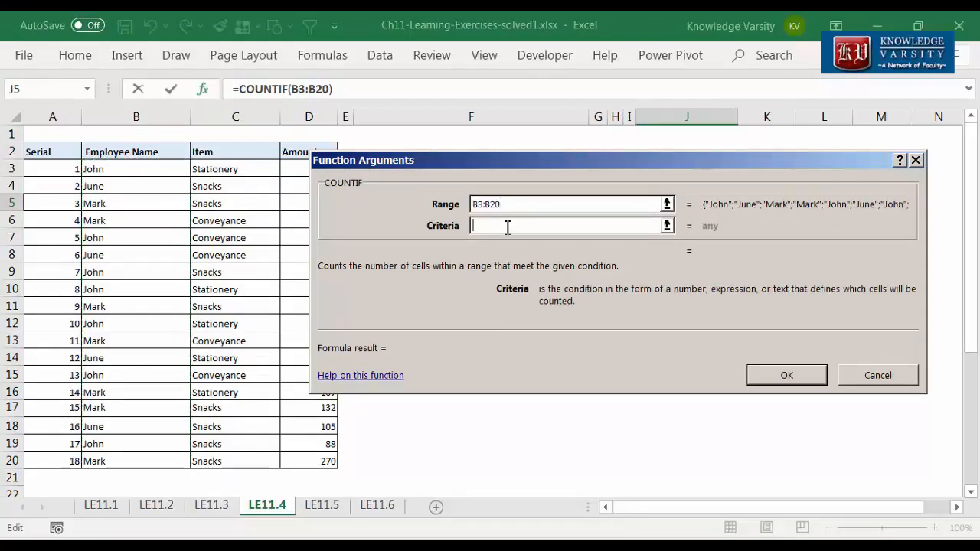
pyautogui.write('John')
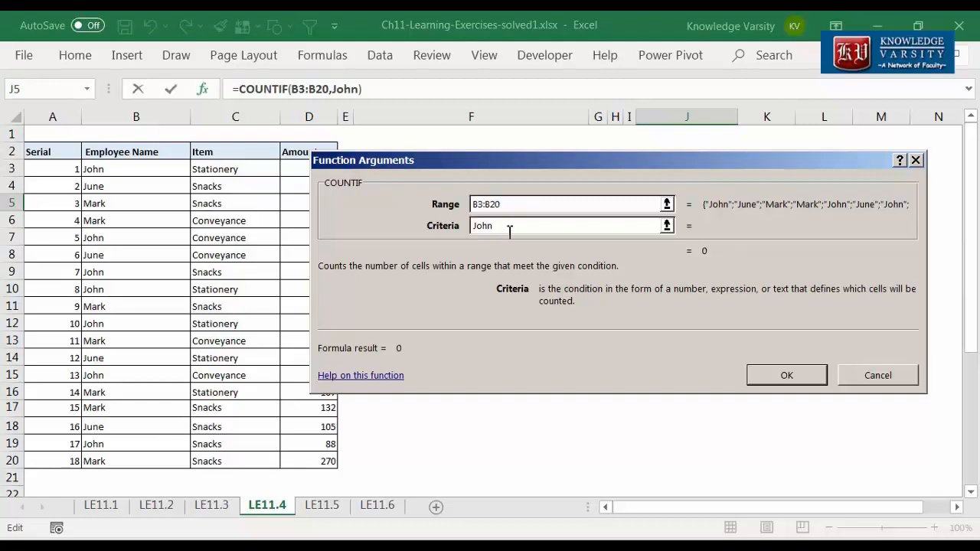
pyautogui.click(626, 203)
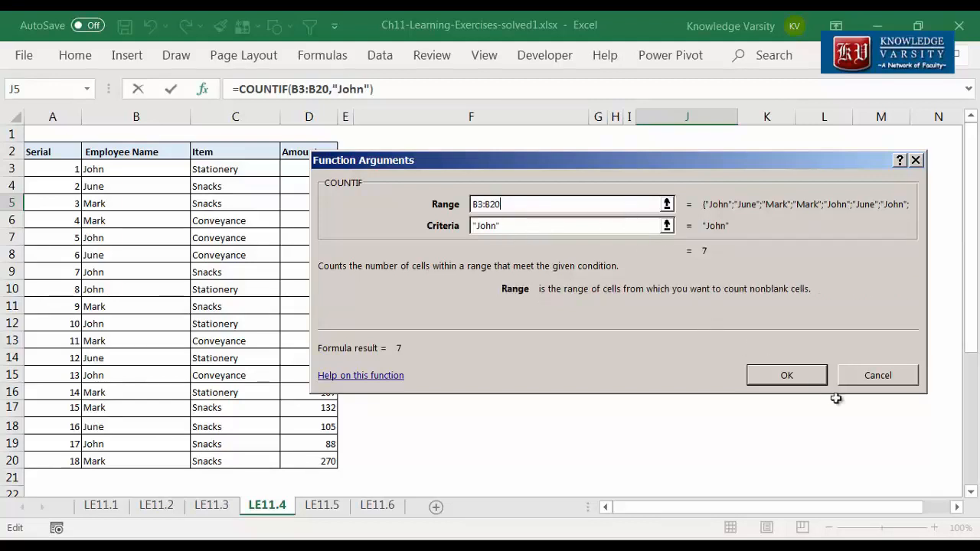
pyautogui.click(790, 374)
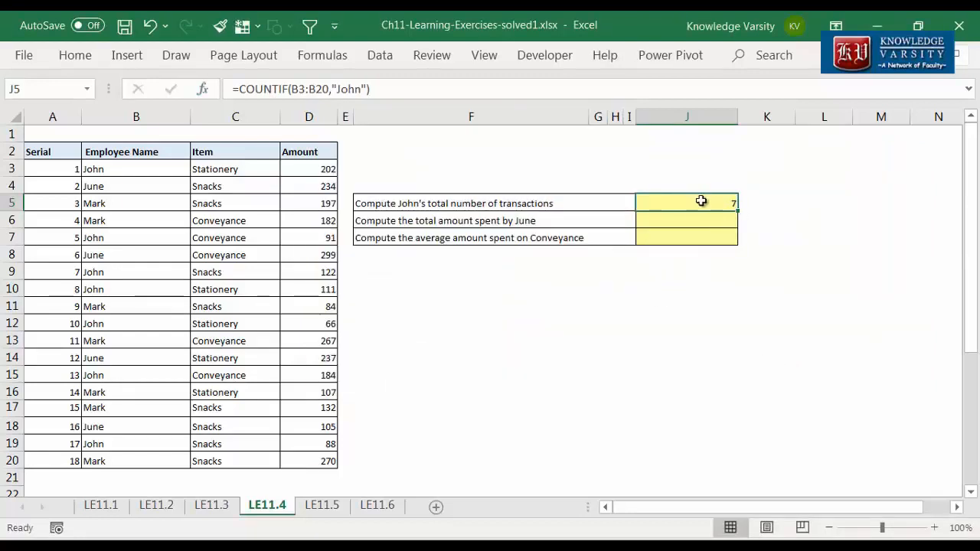
# Start a SUMIF formula in J6 and open its function arguments, keeping the Amount column uncovered.
pyautogui.click(680, 222)
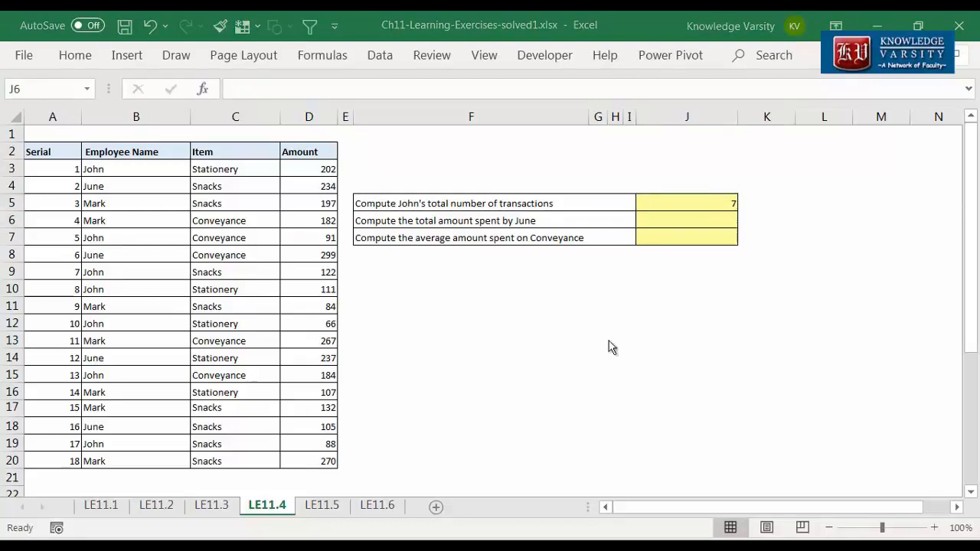
pyautogui.click(700, 220)
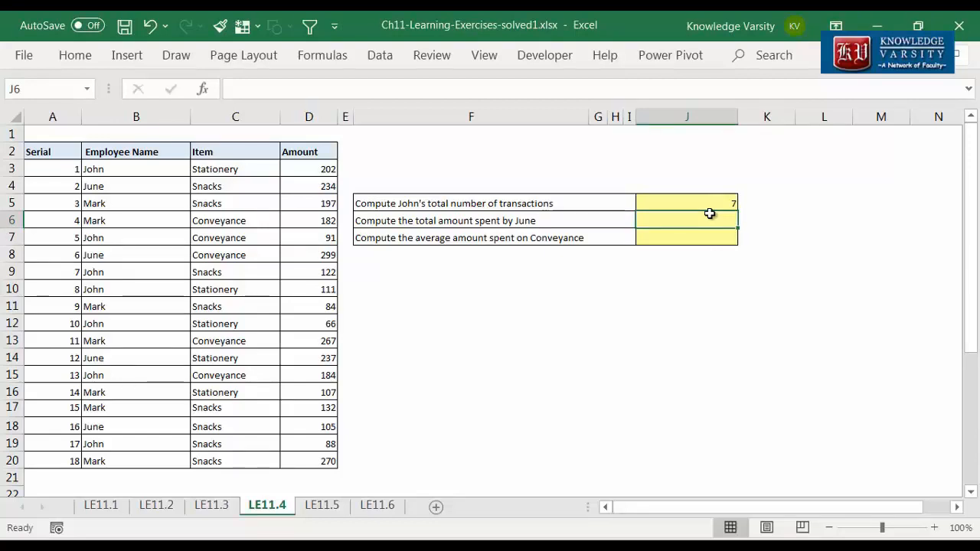
pyautogui.write('=sumif')
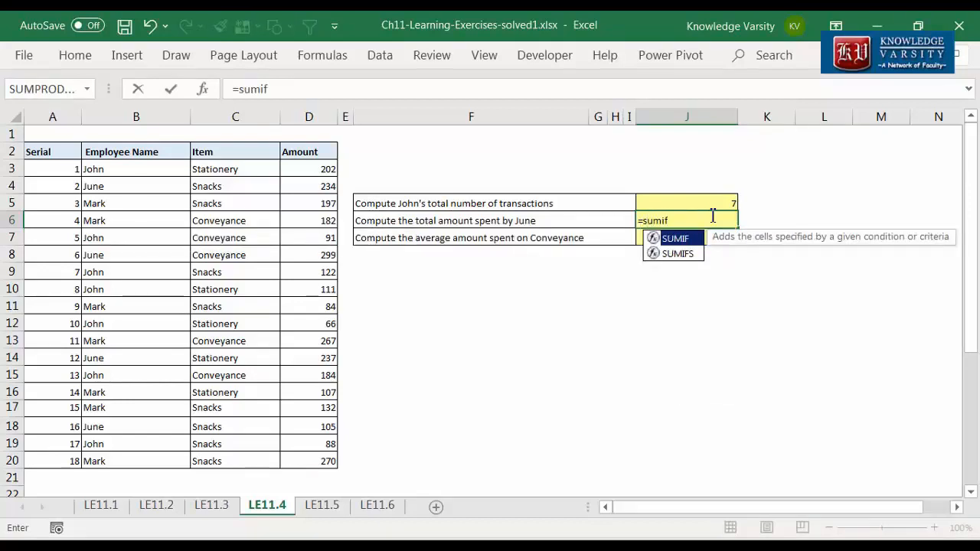
pyautogui.write('(')
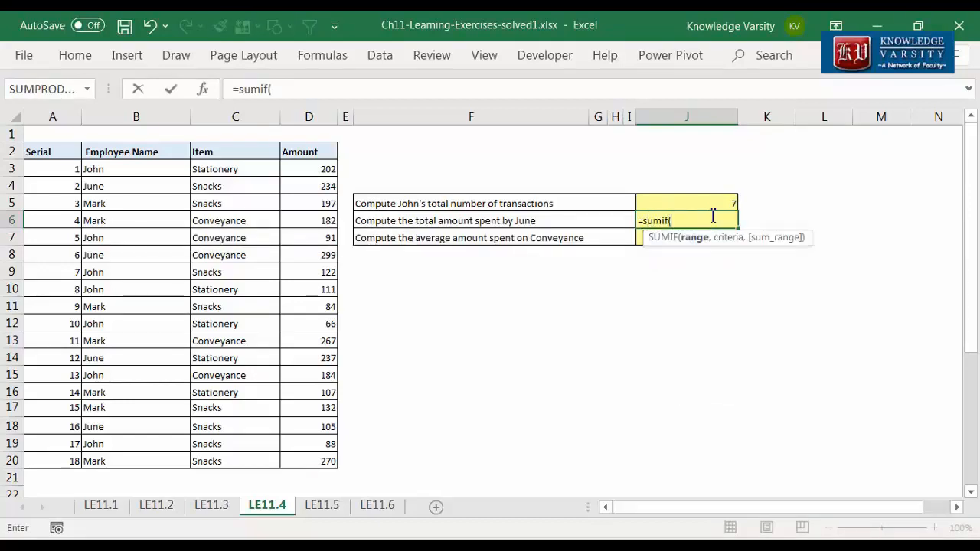
pyautogui.click(203, 89)
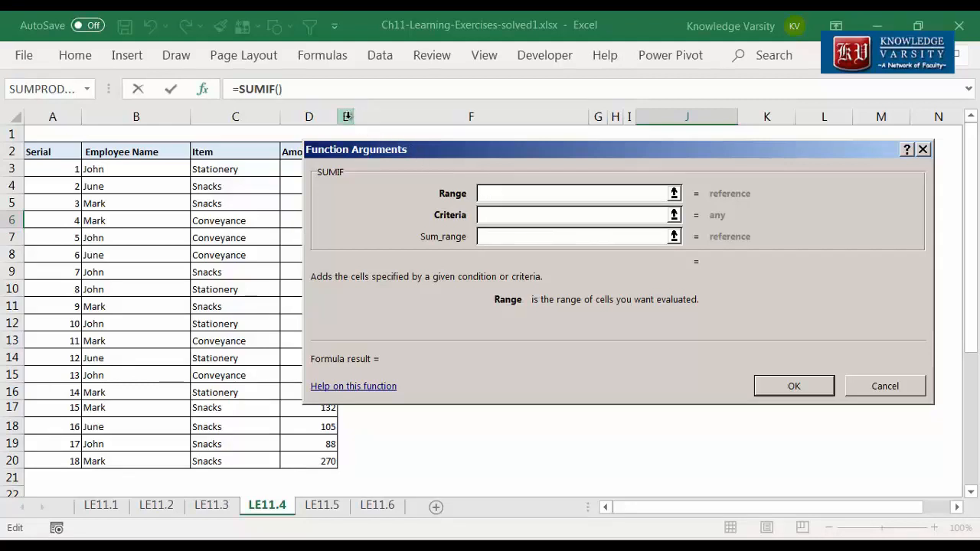
pyautogui.moveTo(351, 148); pyautogui.dragTo(373, 157)
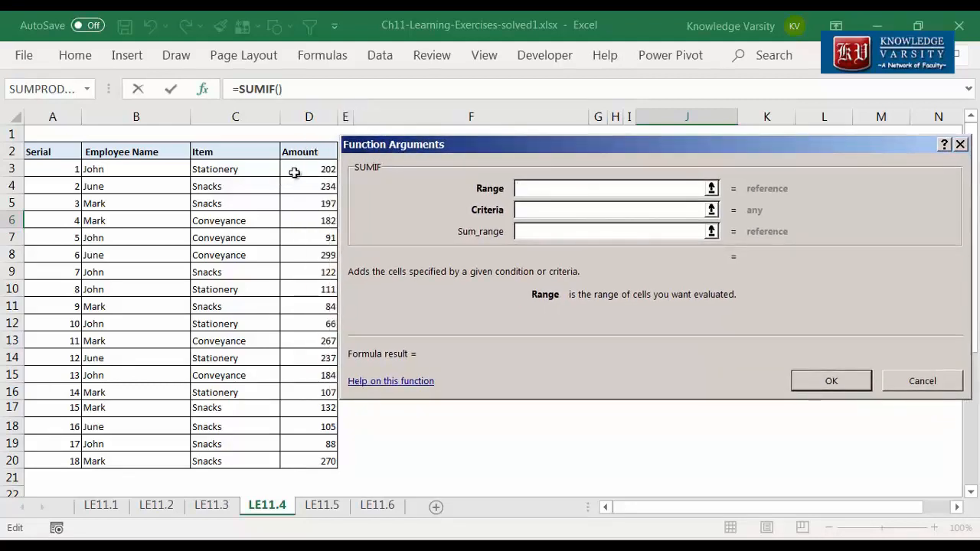
# Complete the SUMIF in J6 with range B3:B20, the name of the employee mentioned in F6 as criteria, and sum range D3:D20.
pyautogui.moveTo(158, 172); pyautogui.dragTo(145, 467)
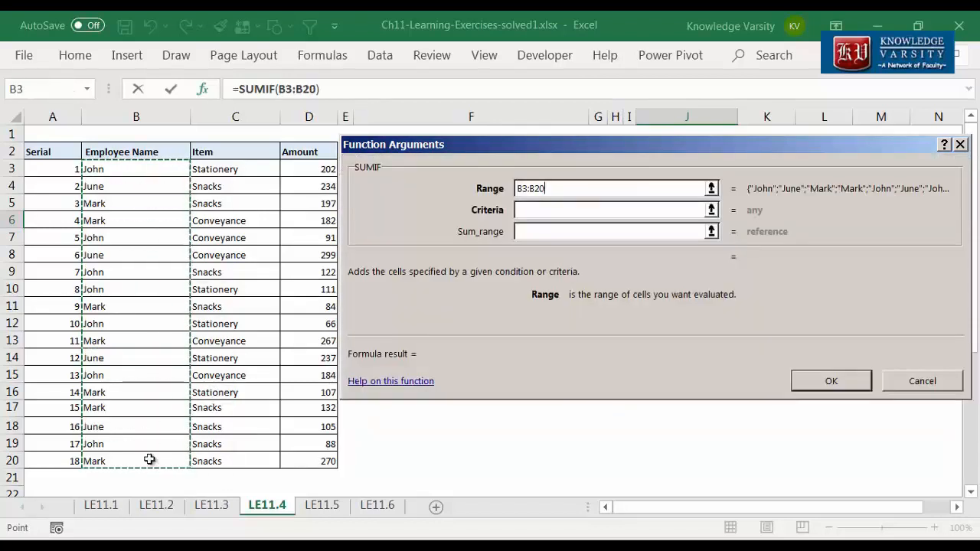
pyautogui.click(542, 213)
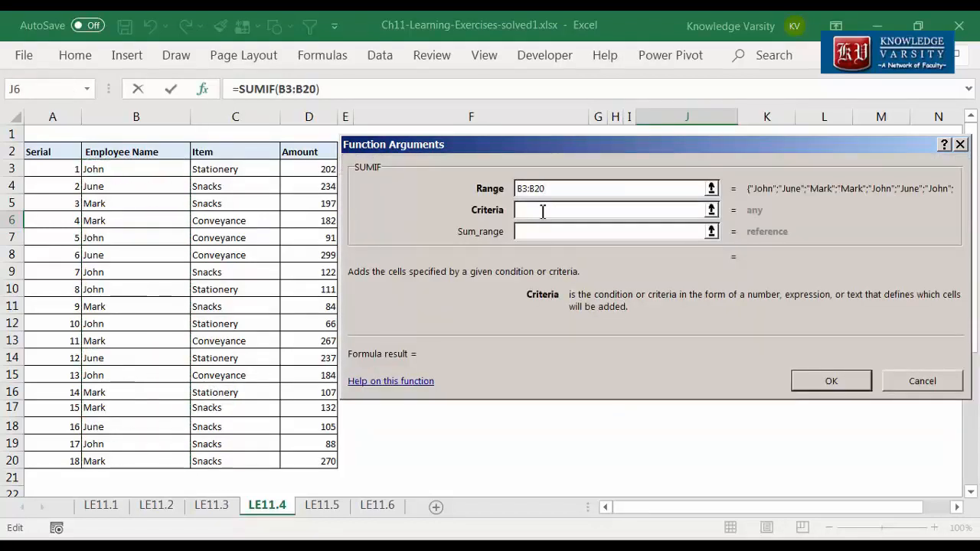
pyautogui.write('June')
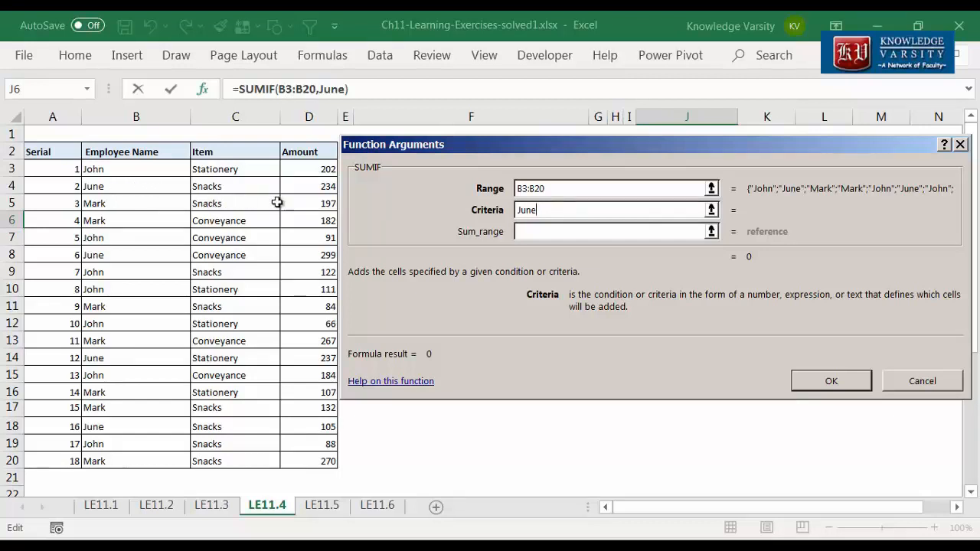
pyautogui.click(534, 233)
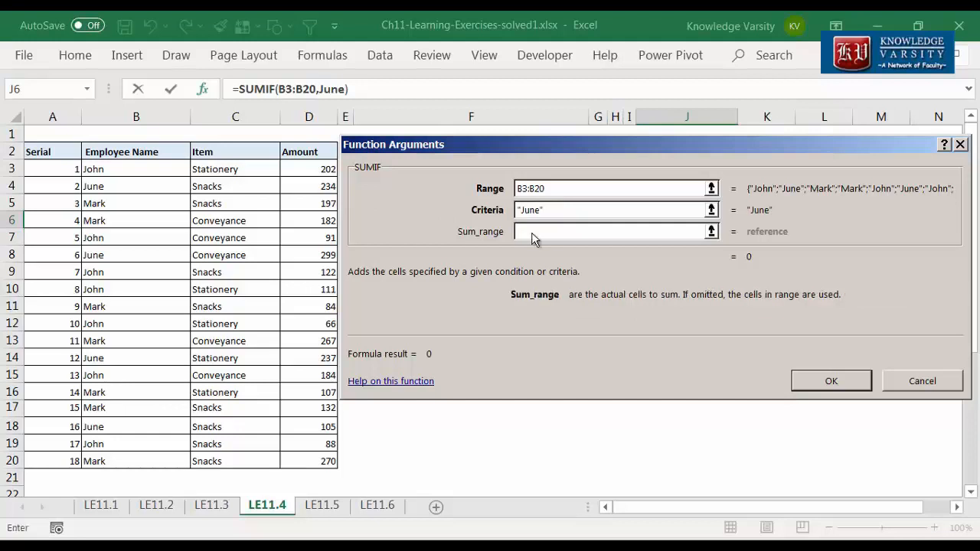
pyautogui.moveTo(316, 169); pyautogui.dragTo(309, 461)
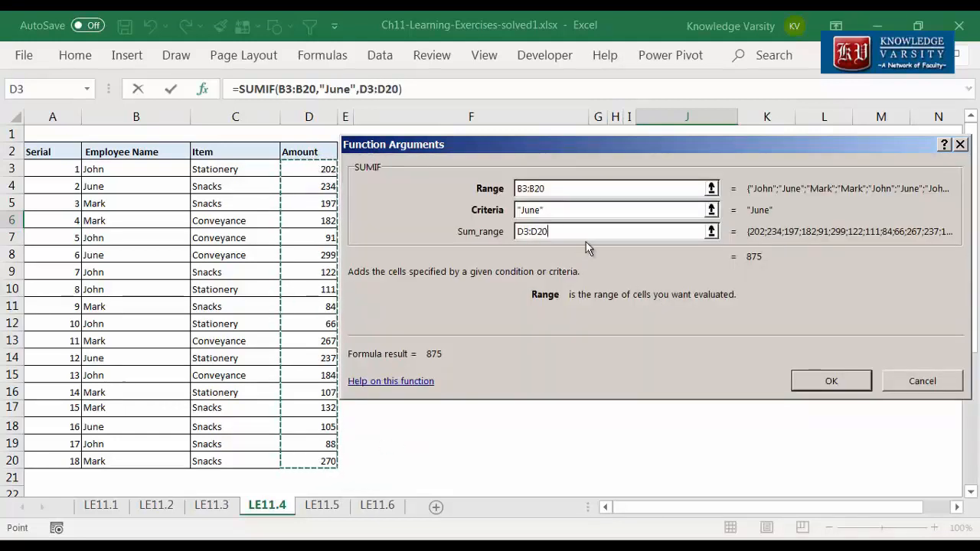
pyautogui.click(847, 387)
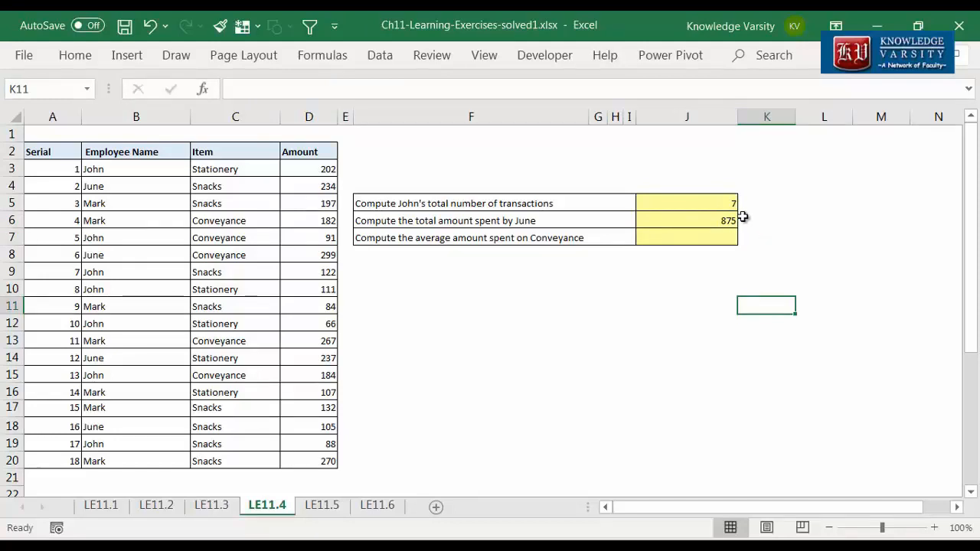
# Start an AVERAGEIF formula in J7 on sheet LE11.4 and open its function arguments.
pyautogui.click(685, 243)
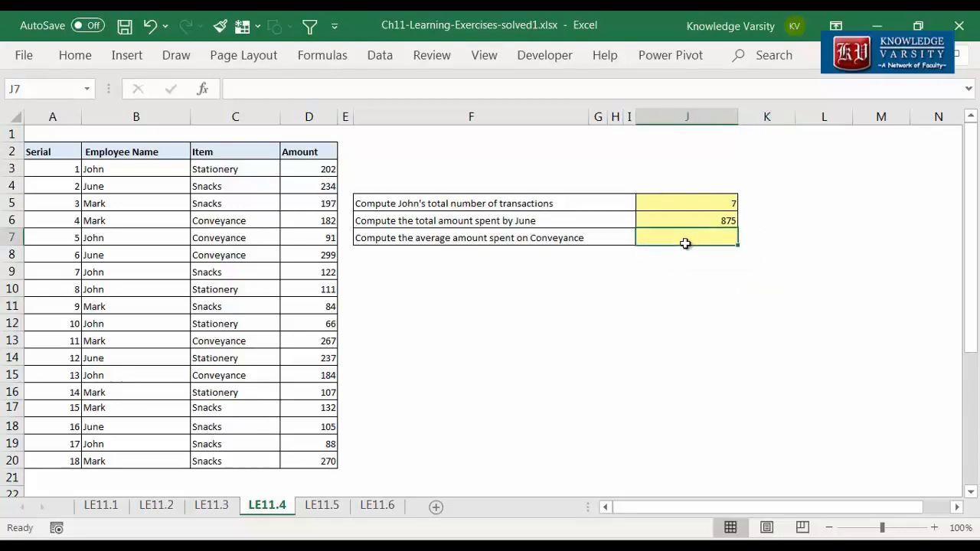
pyautogui.write('=')
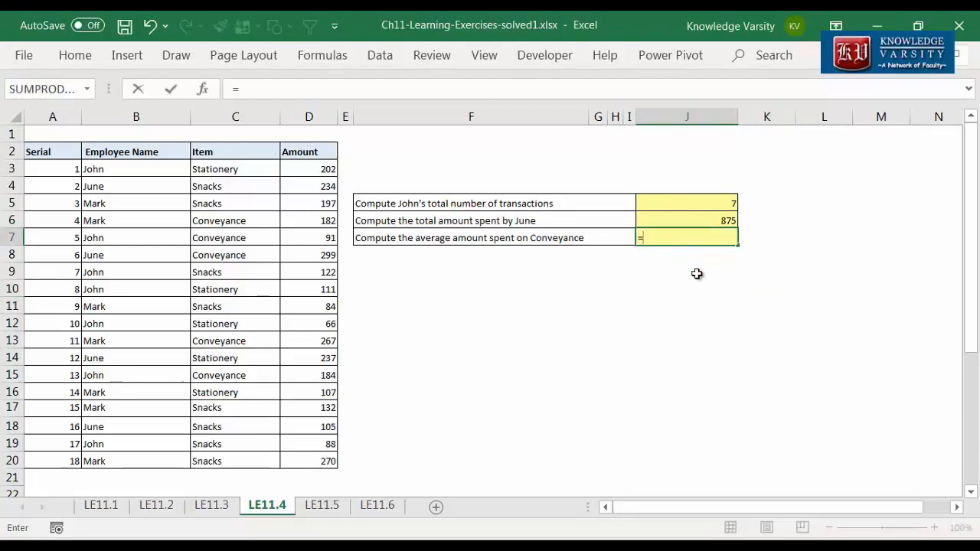
pyautogui.write('averageif')
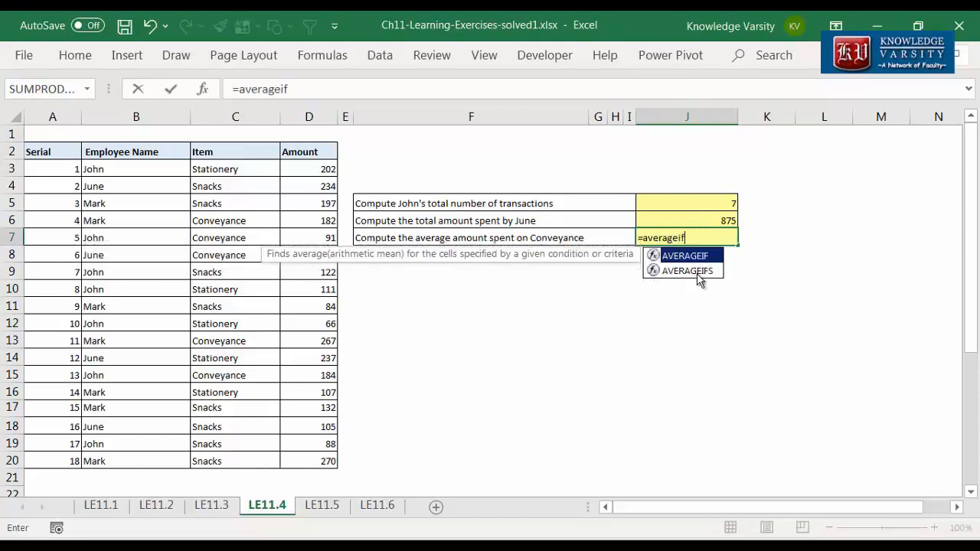
pyautogui.write('(')
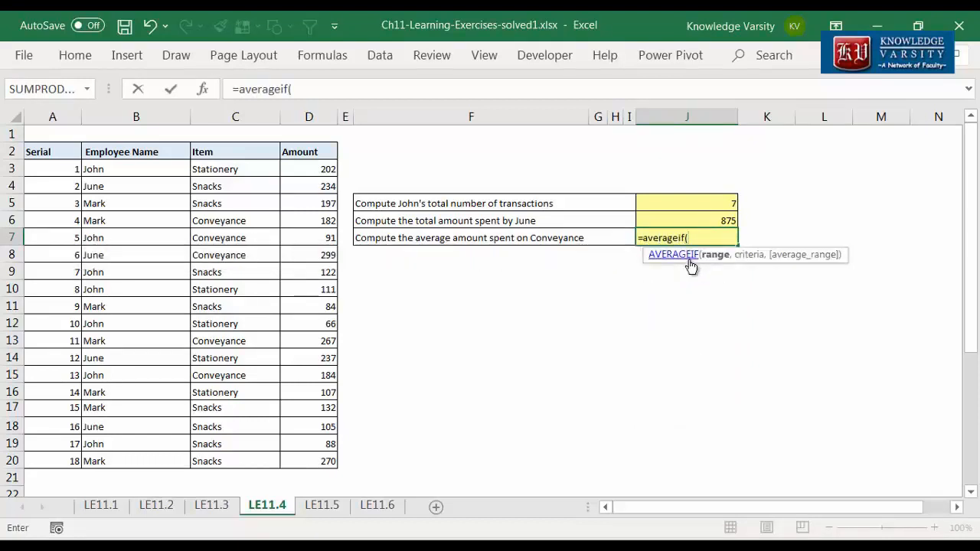
pyautogui.click(204, 89)
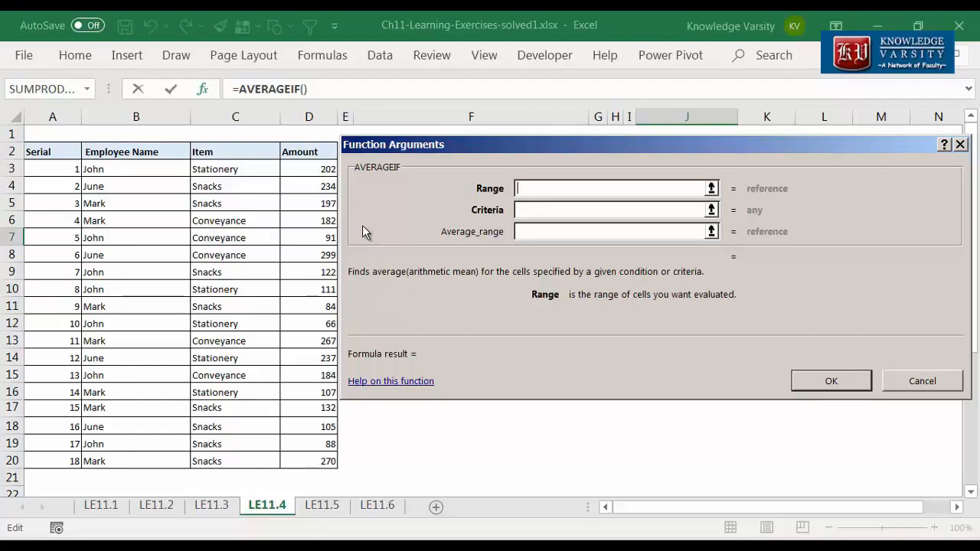
# Complete the AVERAGEIF in J7 with range C3:C20, criteria Conveyance, and average range D3:D20.
pyautogui.moveTo(226, 169); pyautogui.dragTo(227, 461)
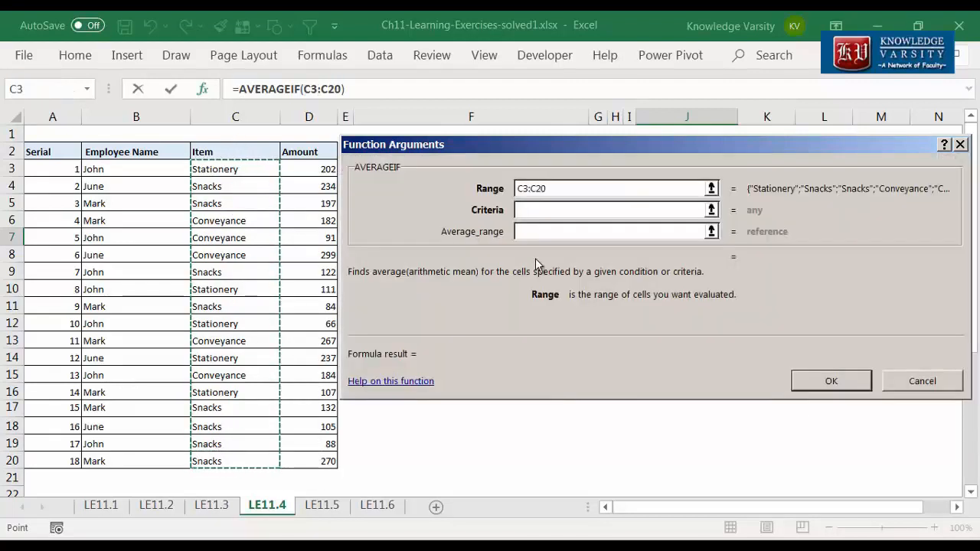
pyautogui.click(540, 212)
pyautogui.write('C')
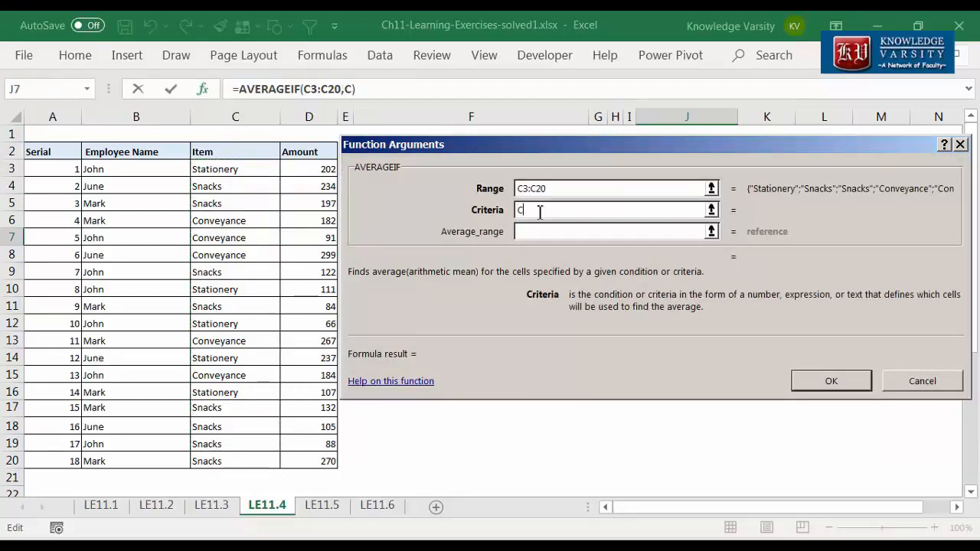
pyautogui.write('onveyance')
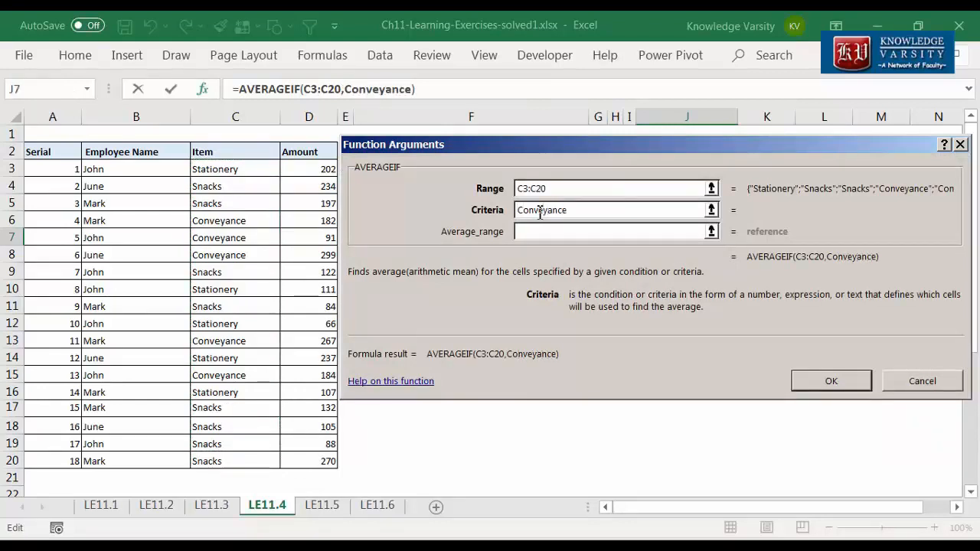
pyautogui.click(554, 232)
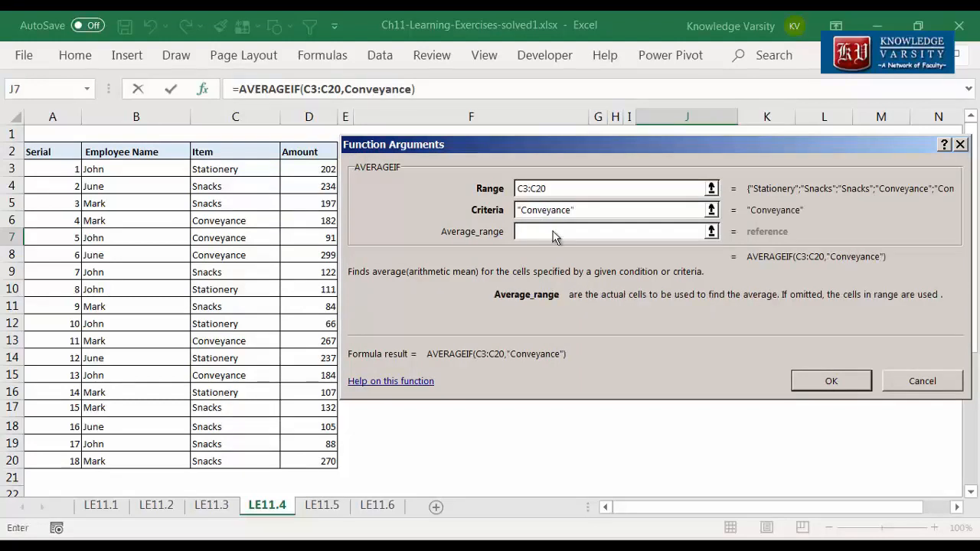
pyautogui.click(306, 172)
pyautogui.moveTo(306, 174); pyautogui.dragTo(303, 465)
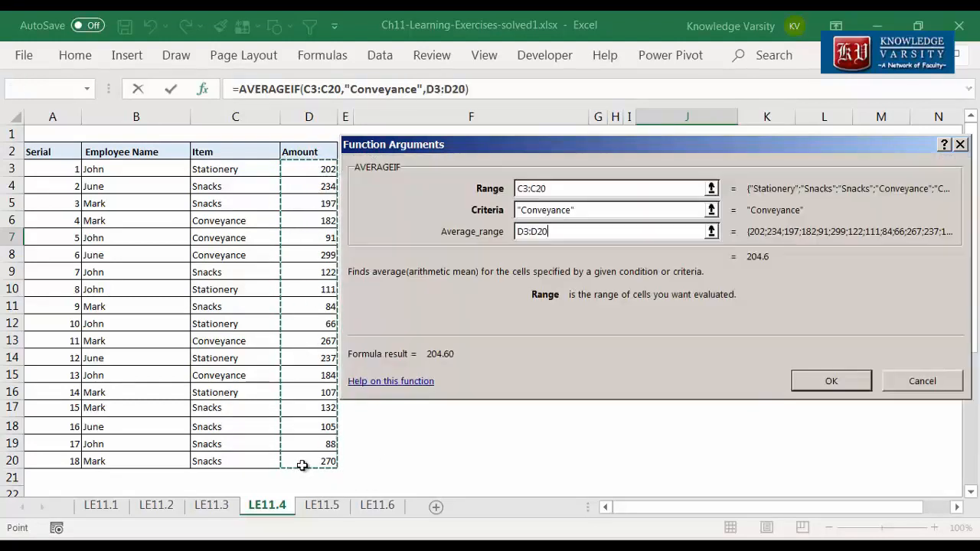
pyautogui.click(816, 381)
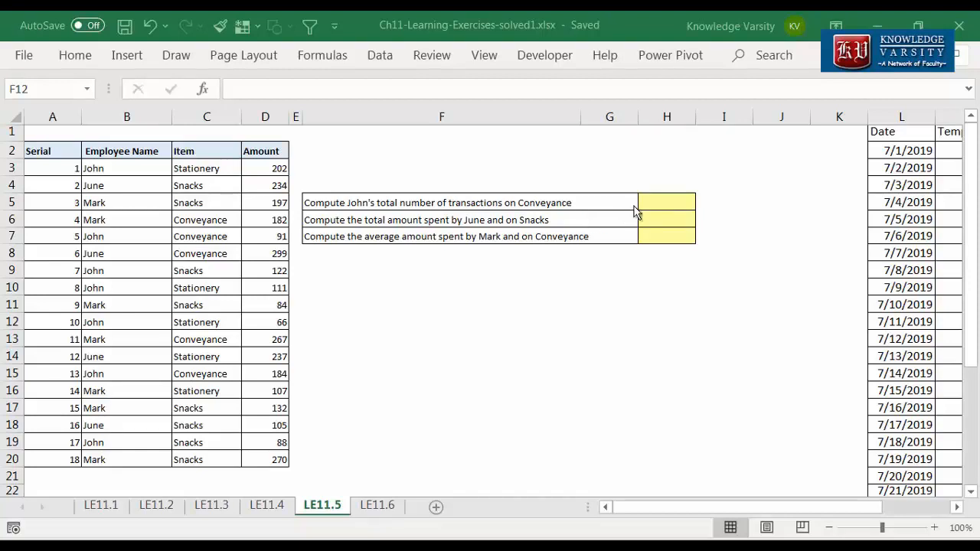
# Start a COUNTIFS formula in H5 on sheet LE11.5 and open its function arguments.
pyautogui.click(667, 203)
pyautogui.write('=countifs')
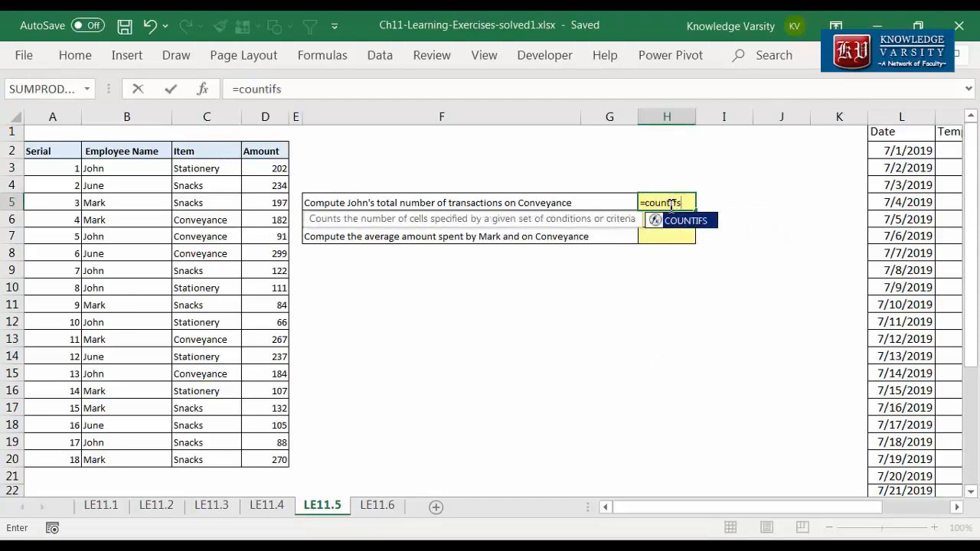
pyautogui.write('(')
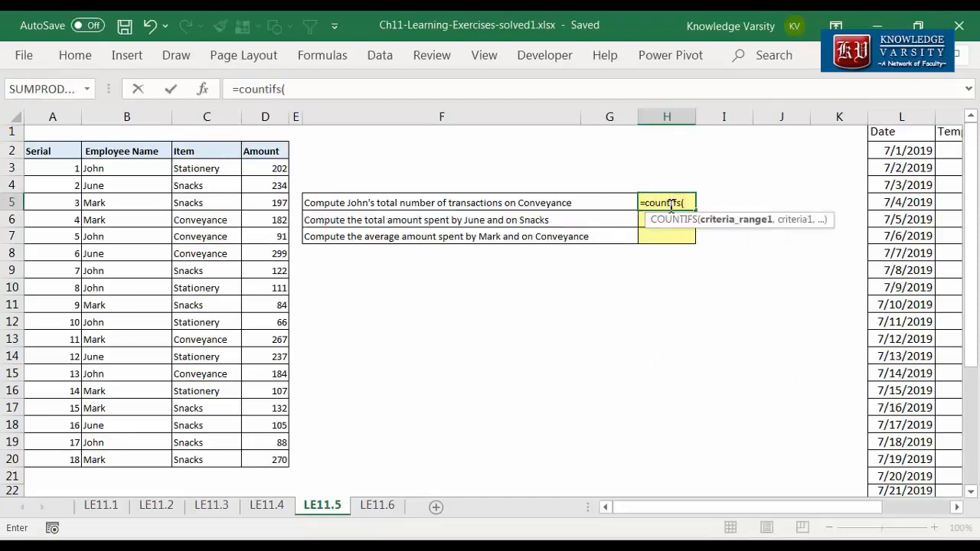
pyautogui.click(204, 91)
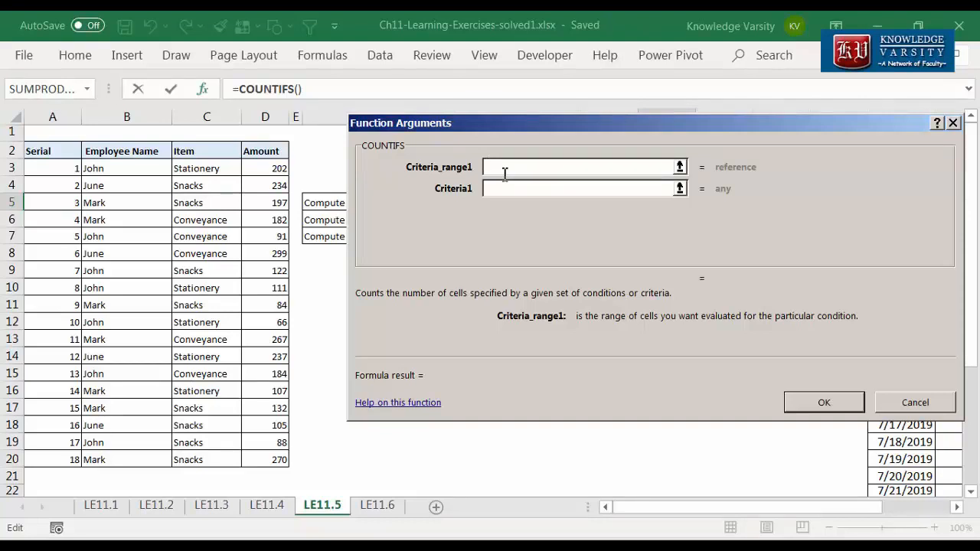
# Complete the COUNTIFS in H5, matching B3:B20 to the name of the employee mentioned in F5 and C3:C20 to Conveyance.
pyautogui.moveTo(107, 168); pyautogui.dragTo(95, 458)
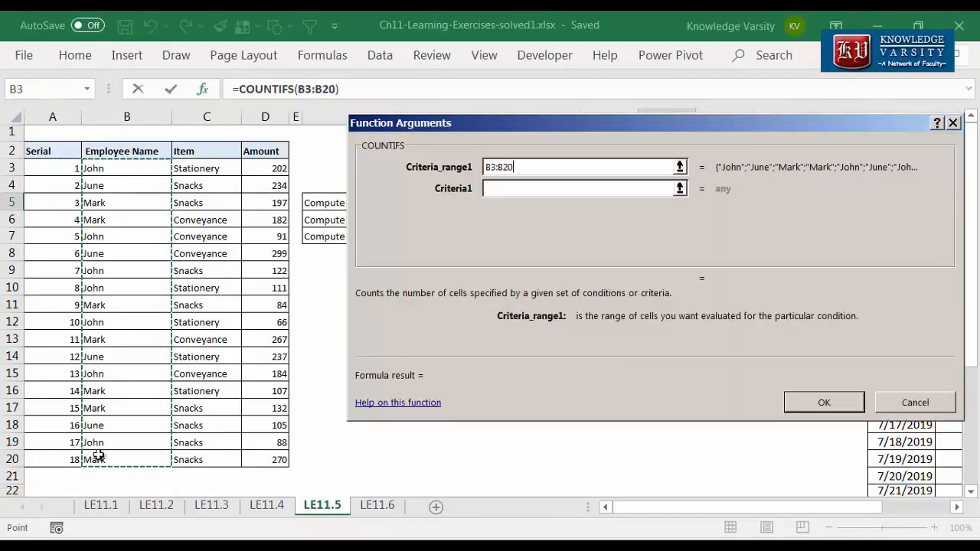
pyautogui.click(608, 189)
pyautogui.write('Joh')
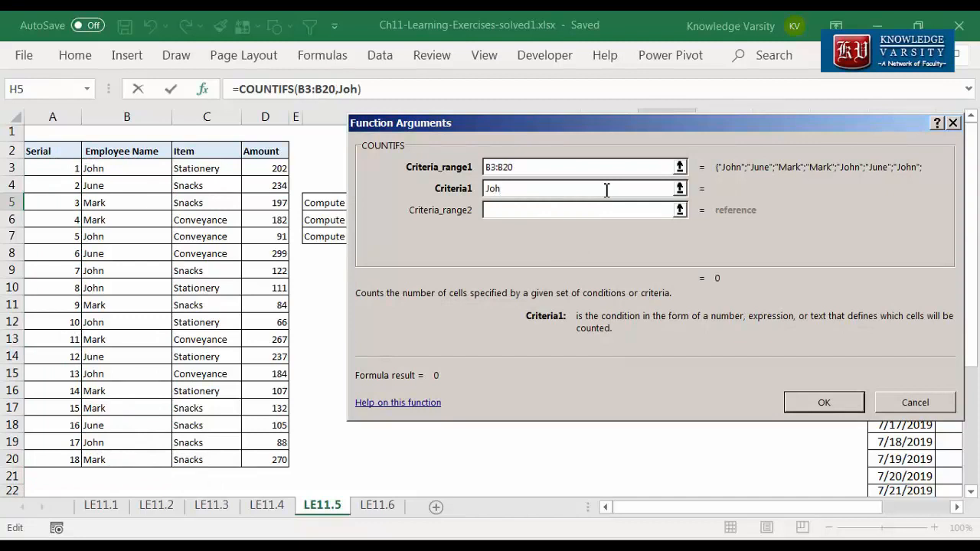
pyautogui.write('n')
pyautogui.click(556, 212)
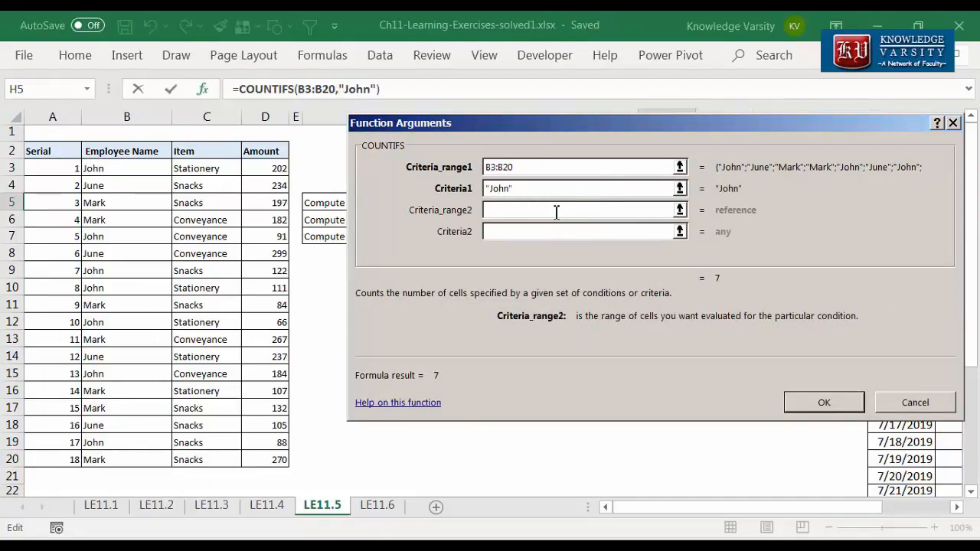
pyautogui.moveTo(196, 166); pyautogui.dragTo(215, 458)
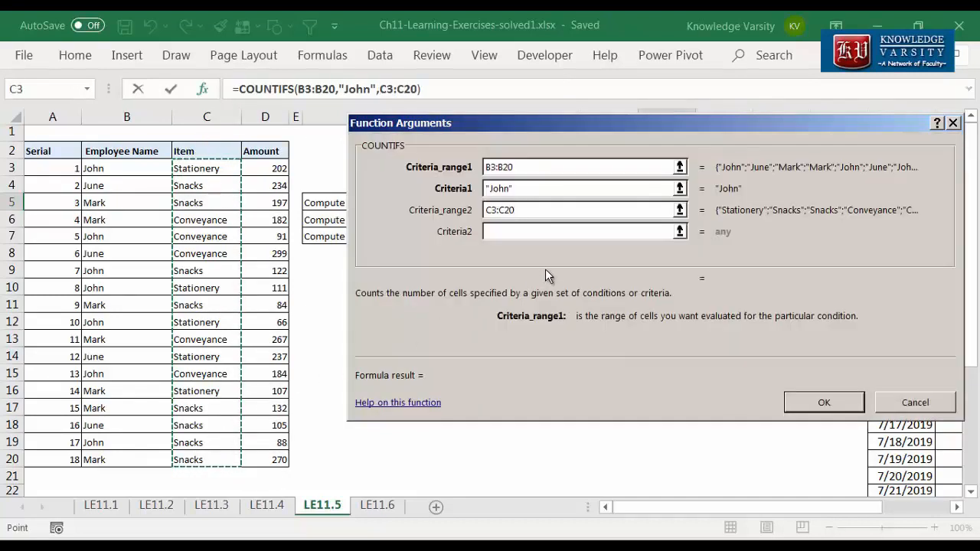
pyautogui.click(561, 236)
pyautogui.write('Conveyance')
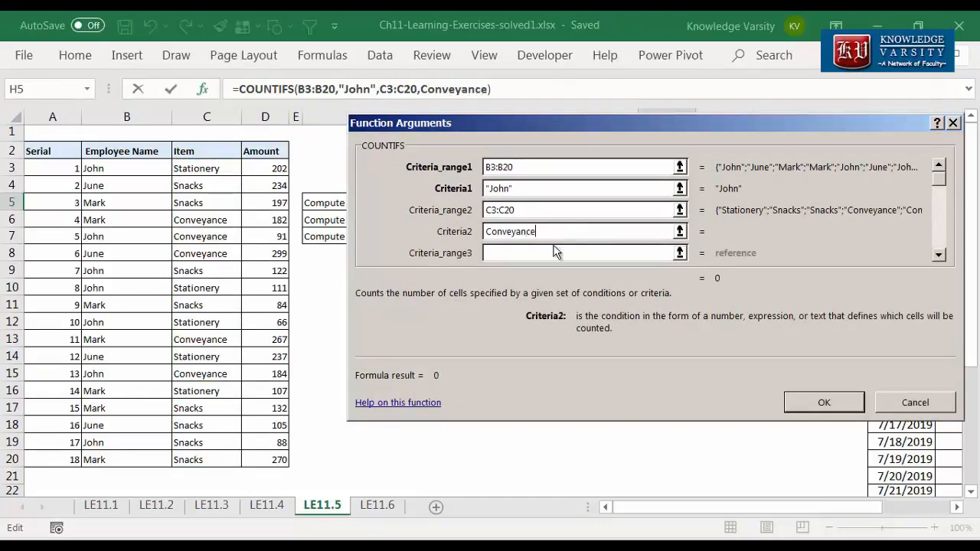
pyautogui.click(823, 403)
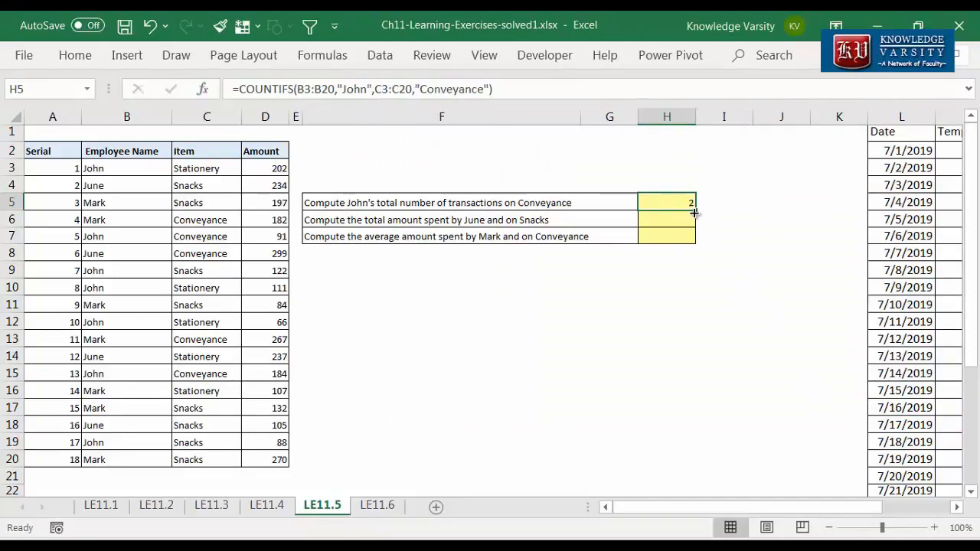
# Start a SUMIFS formula in H6 and open its function arguments.
pyautogui.press('Return')
pyautogui.scroll(1, 694, 213)
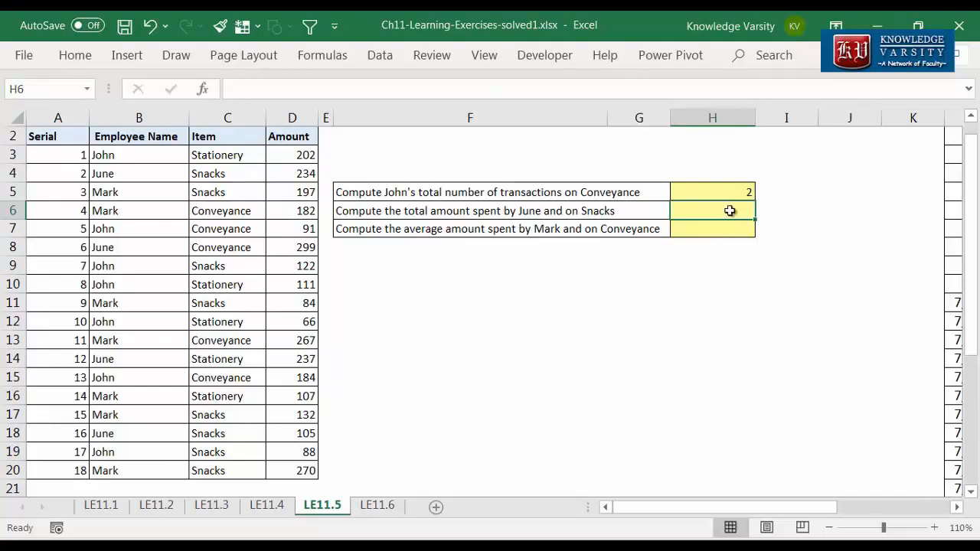
pyautogui.write('=sum')
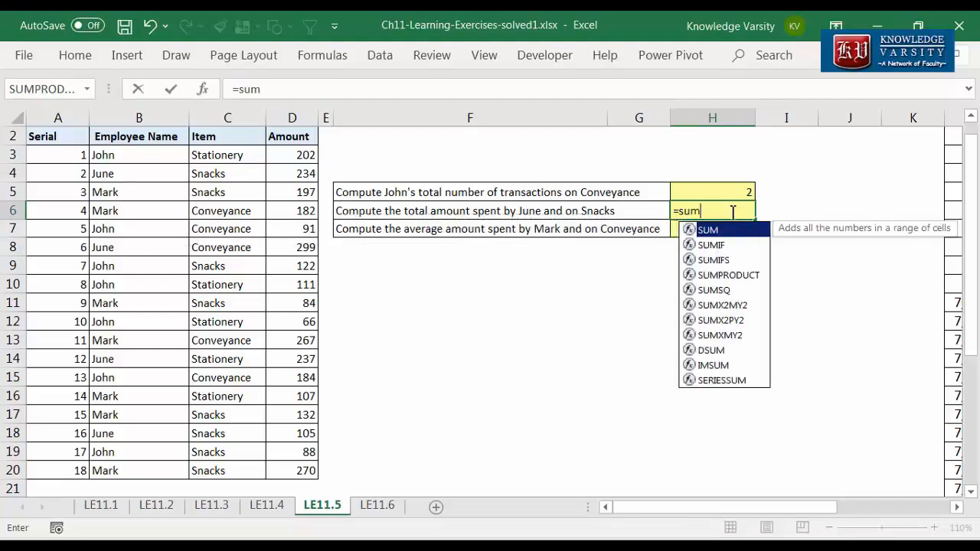
pyautogui.write('ifs(')
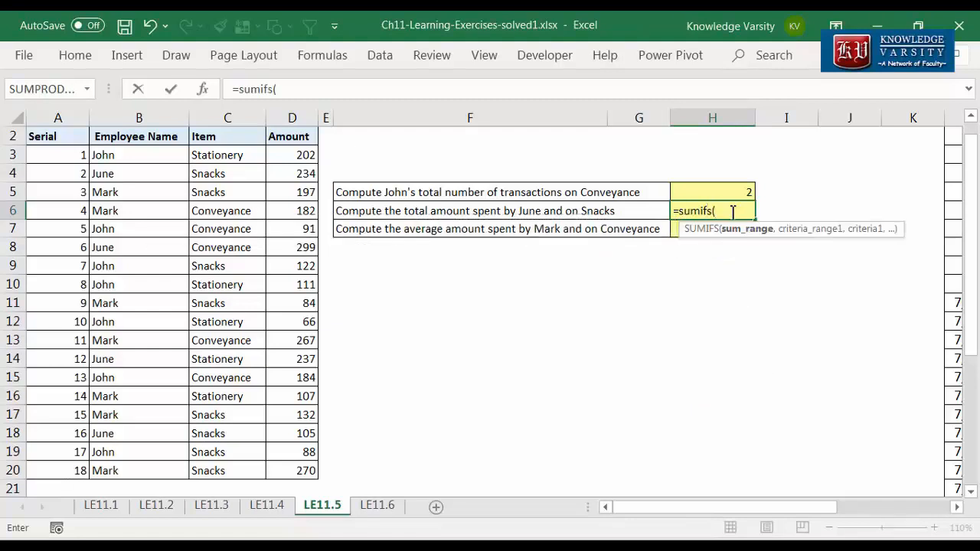
pyautogui.click(203, 90)
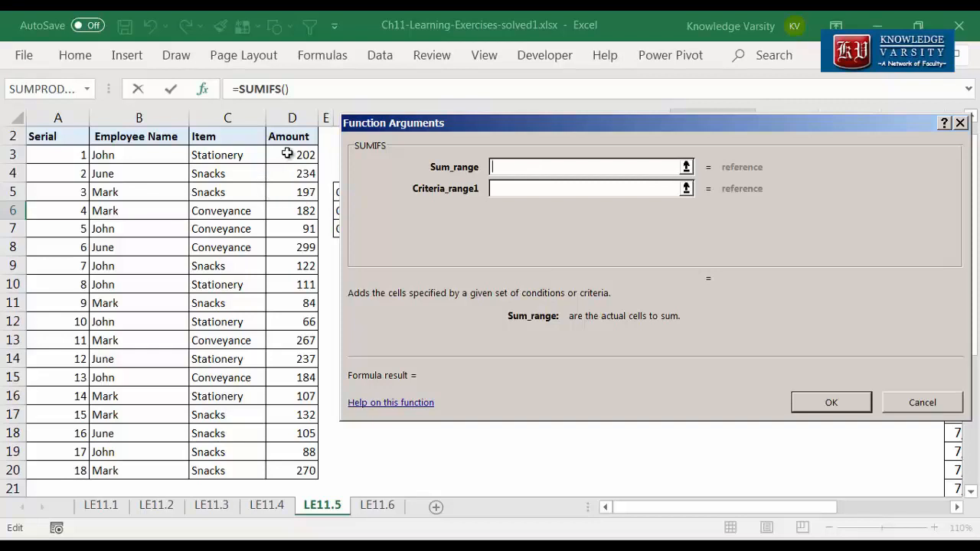
# Complete the SUMIFS in H6 with sum range D3:D20, matching B3:B20 to the employee named in F6 and C3:C20 to Snacks.
pyautogui.moveTo(287, 154); pyautogui.dragTo(282, 473)
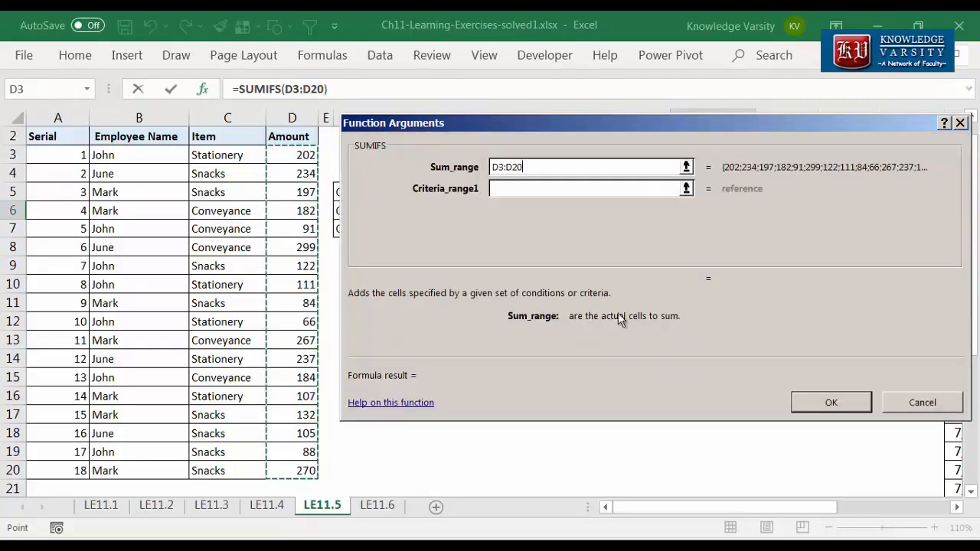
pyautogui.click(529, 192)
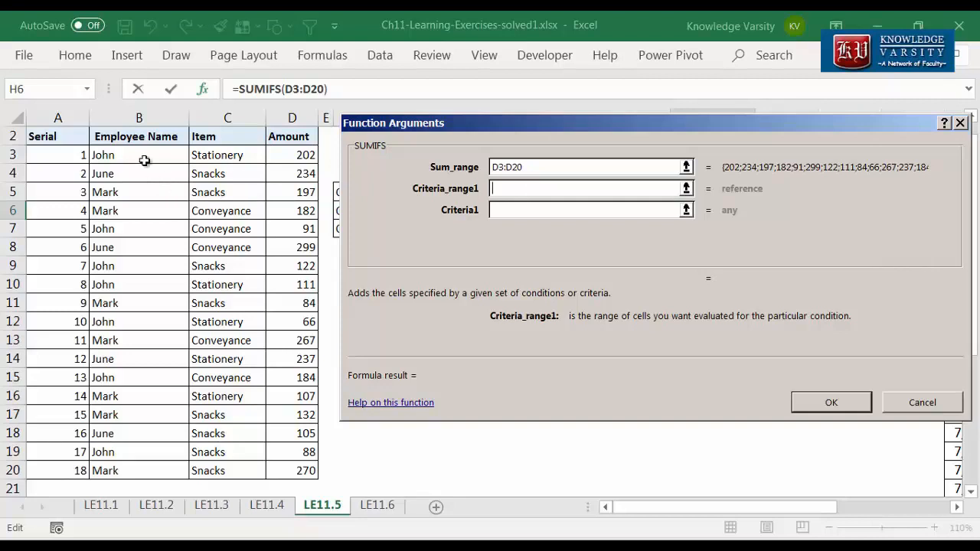
pyautogui.moveTo(143, 160); pyautogui.dragTo(127, 468)
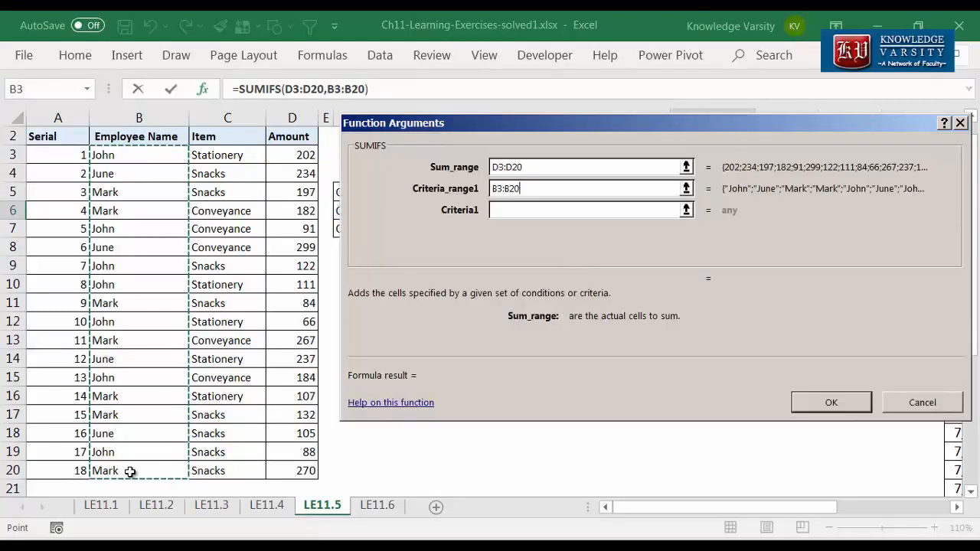
pyautogui.click(532, 209)
pyautogui.write('June')
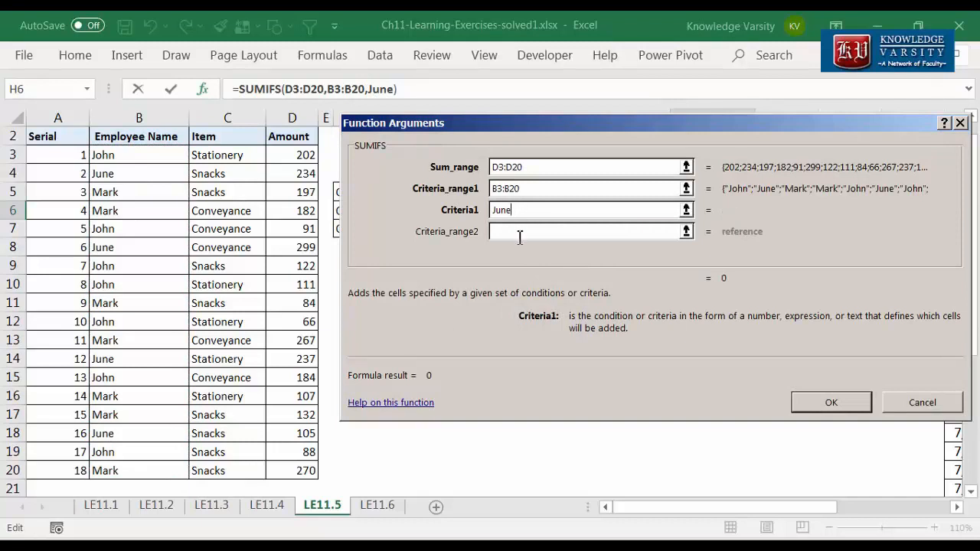
pyautogui.click(521, 232)
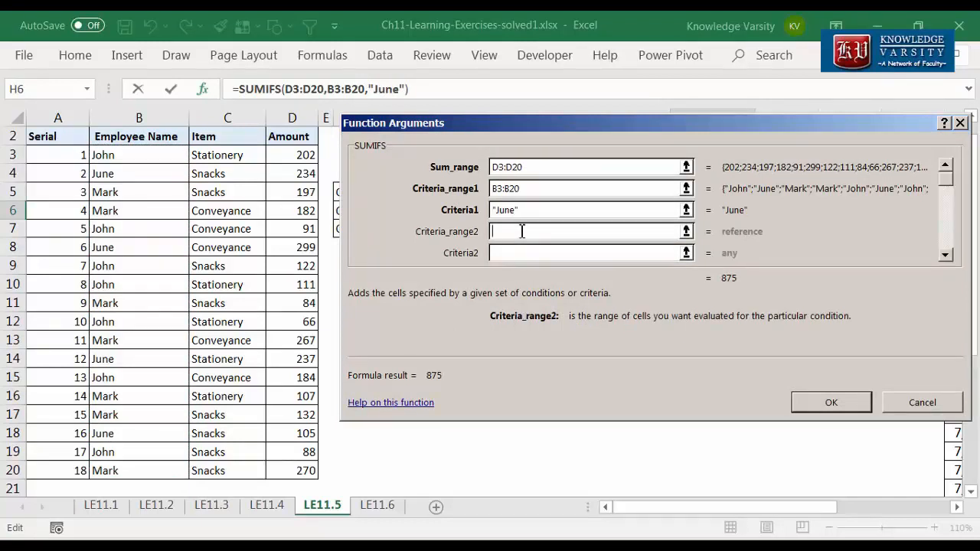
pyautogui.moveTo(212, 158); pyautogui.dragTo(223, 470)
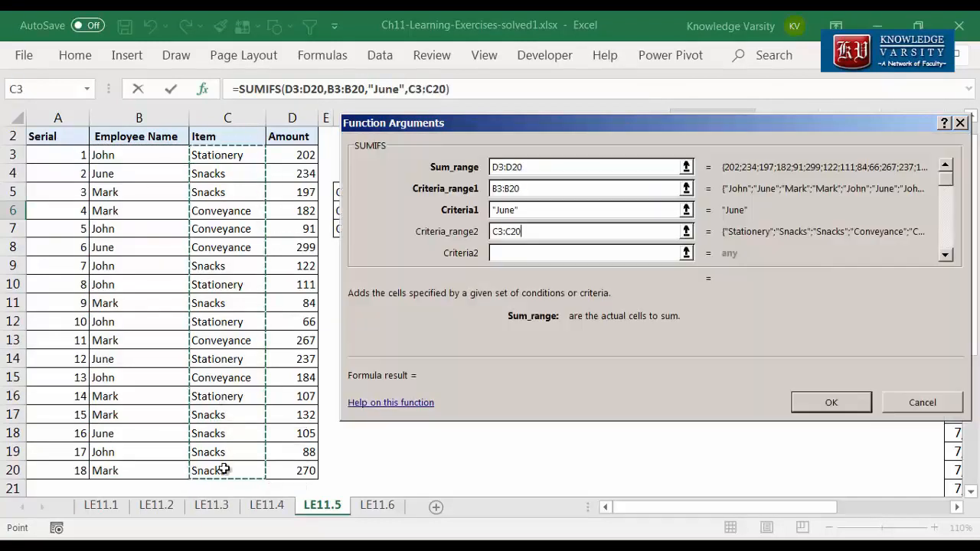
pyautogui.click(585, 255)
pyautogui.write('Snacks')
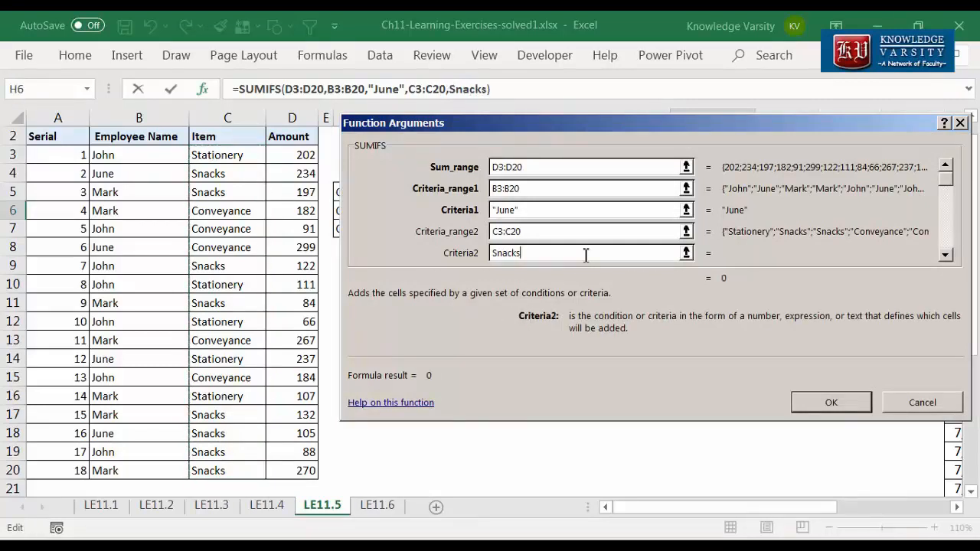
pyautogui.click(821, 398)
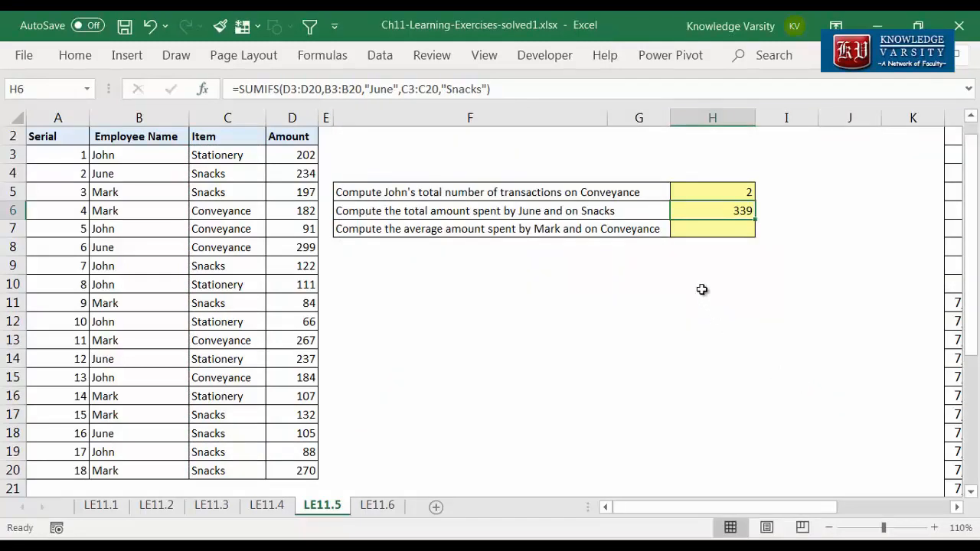
# Start an AVERAGEIFS formula in H7 and open its function arguments.
pyautogui.click(709, 229)
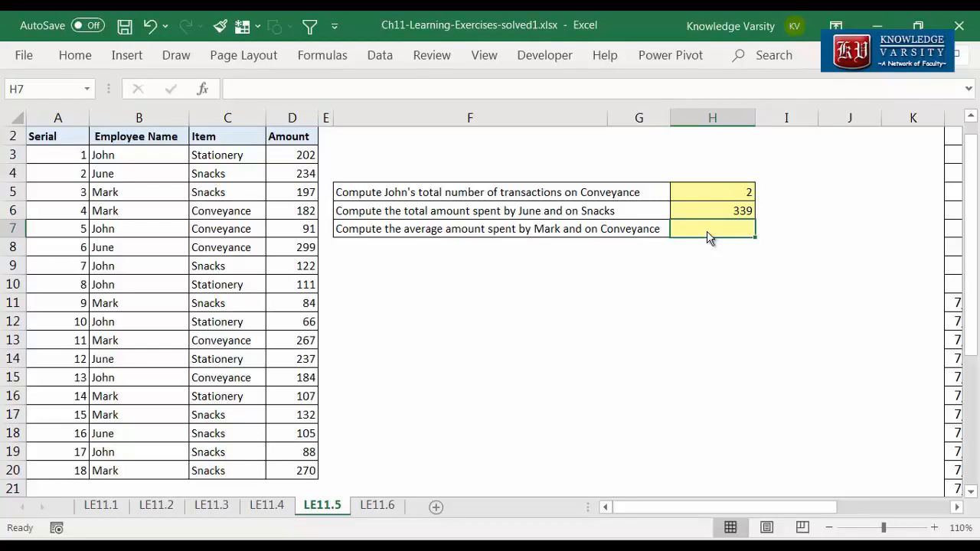
pyautogui.write('=averageifs')
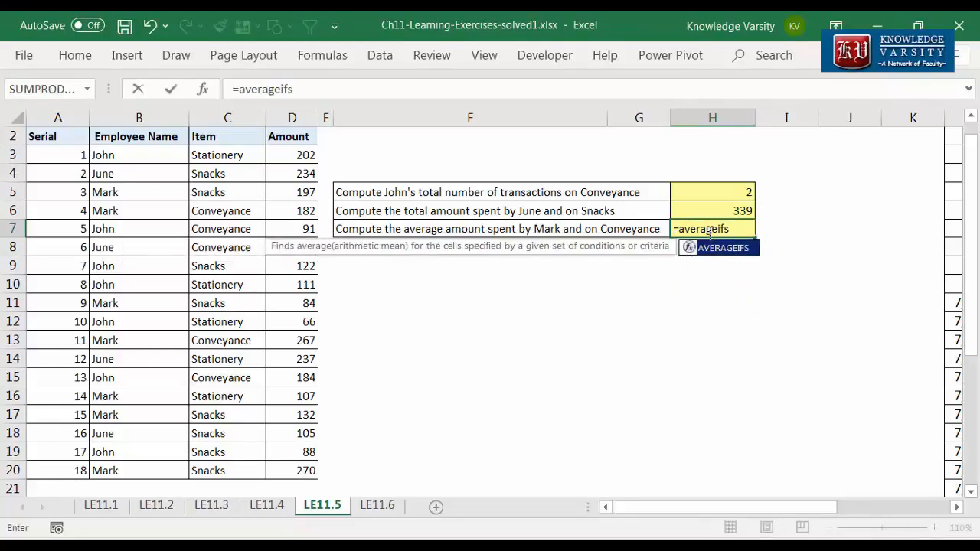
pyautogui.write('(')
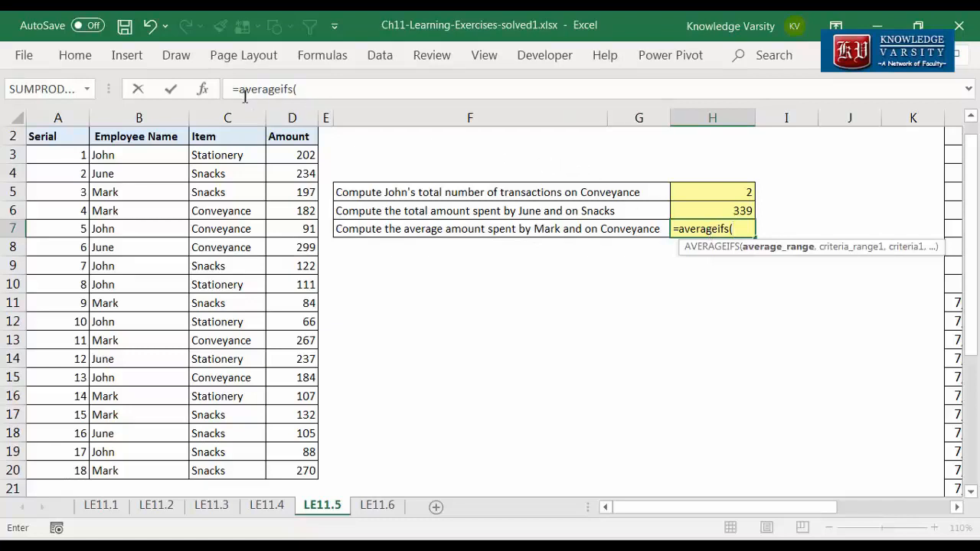
pyautogui.click(202, 89)
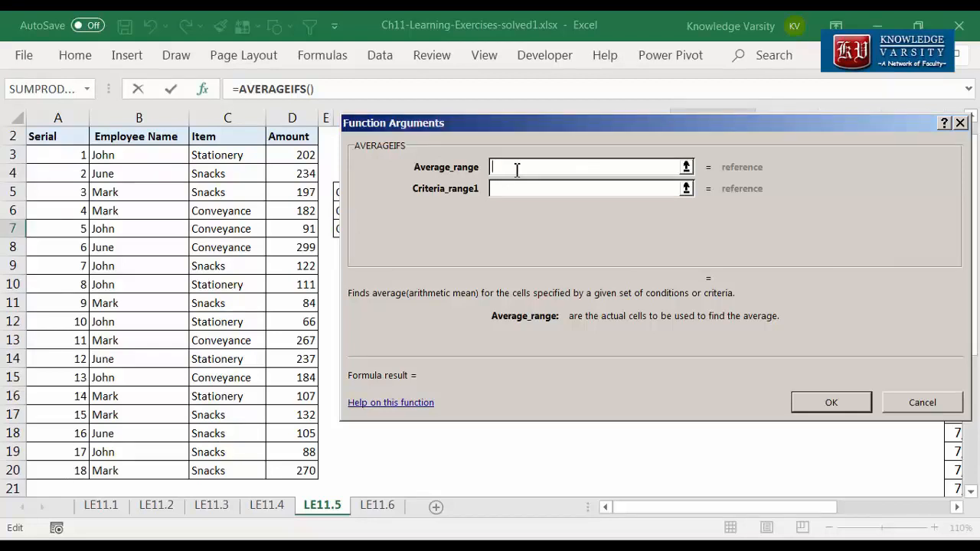
# Complete the AVERAGEIFS in H7 with average range D3:D20, matching B3:B20 to the employee named in F7 and C3:C20 to Conveyance.
pyautogui.moveTo(302, 157); pyautogui.dragTo(282, 473)
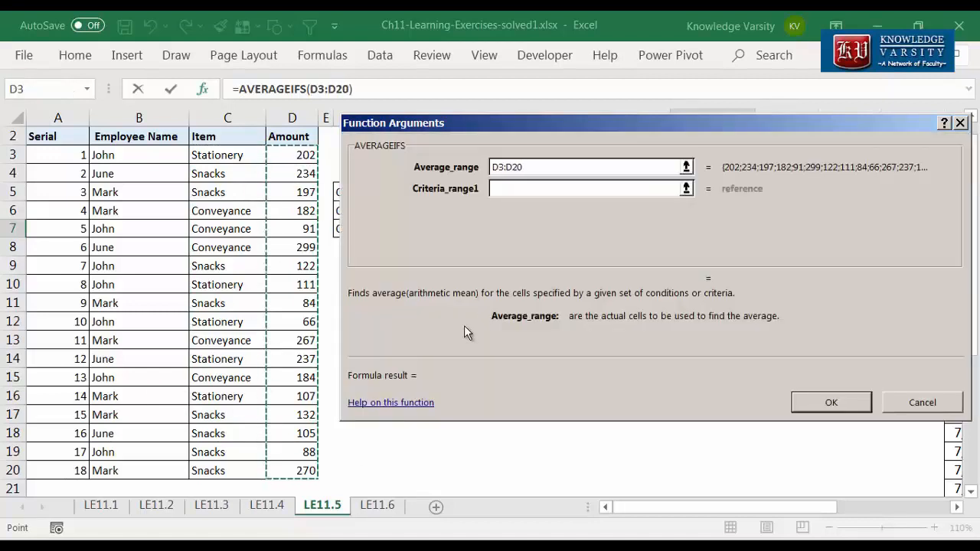
pyautogui.click(529, 192)
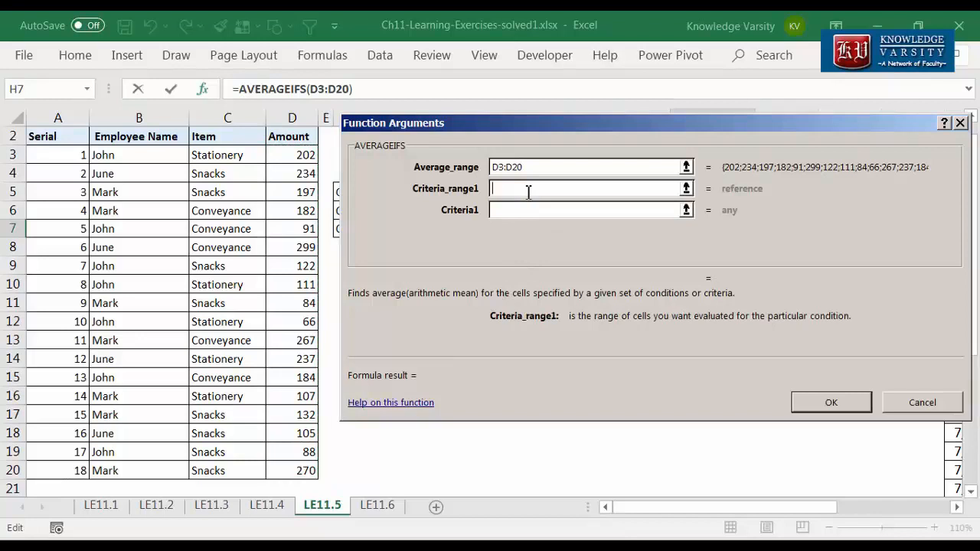
pyautogui.moveTo(144, 156); pyautogui.dragTo(117, 470)
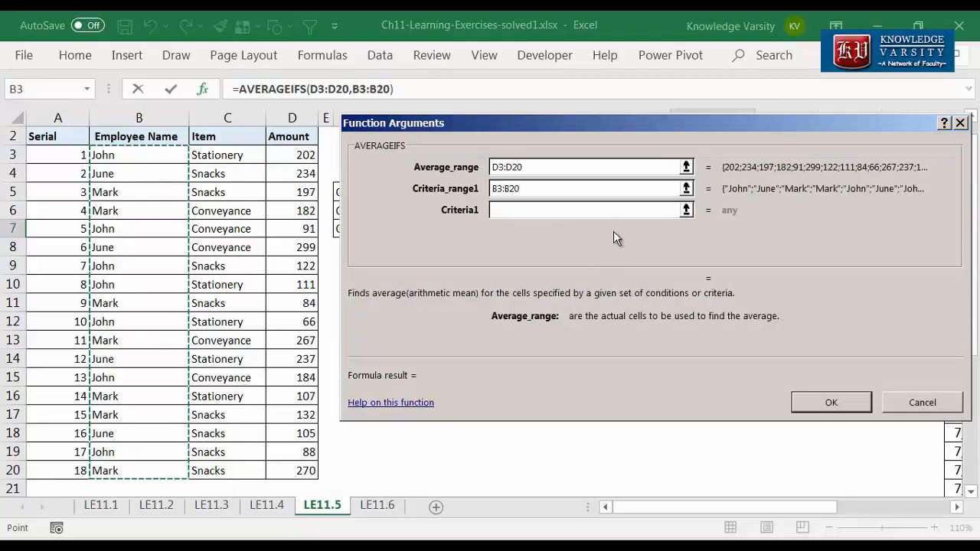
pyautogui.click(564, 211)
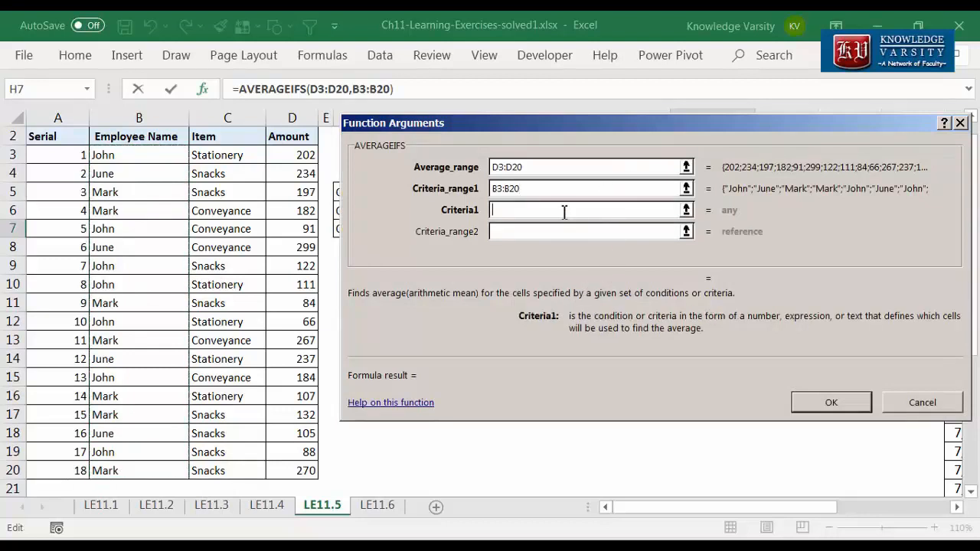
pyautogui.write('Mark')
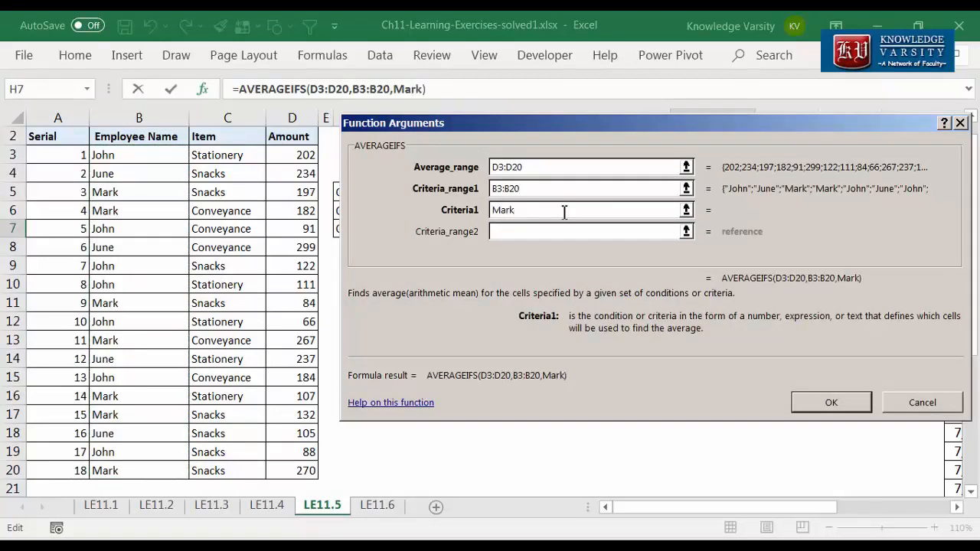
pyautogui.click(539, 230)
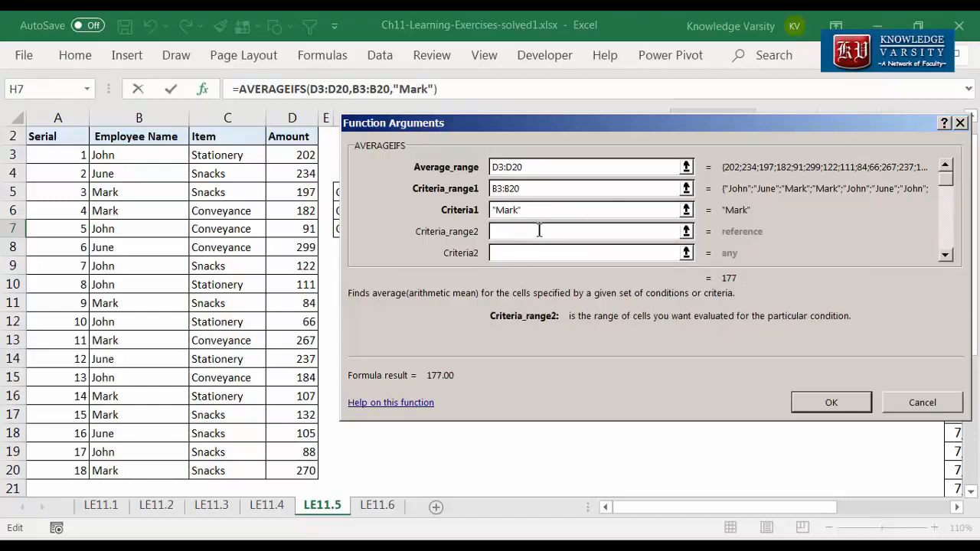
pyautogui.moveTo(221, 156); pyautogui.dragTo(228, 473)
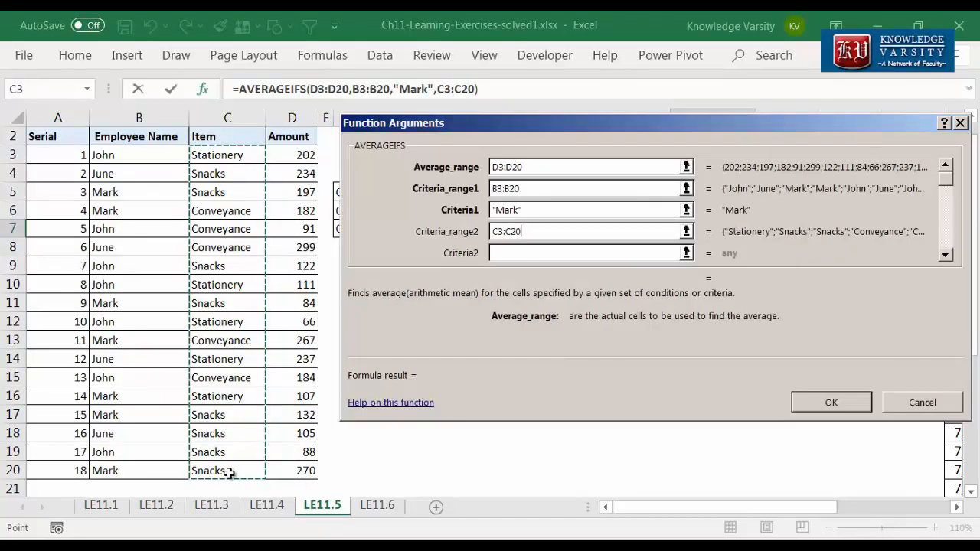
pyautogui.click(562, 253)
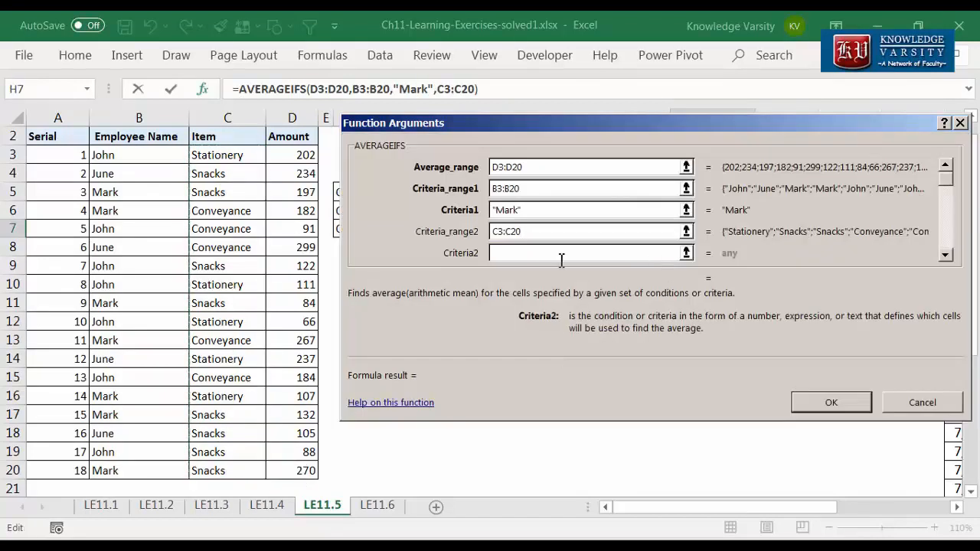
pyautogui.write('Conveyanc')
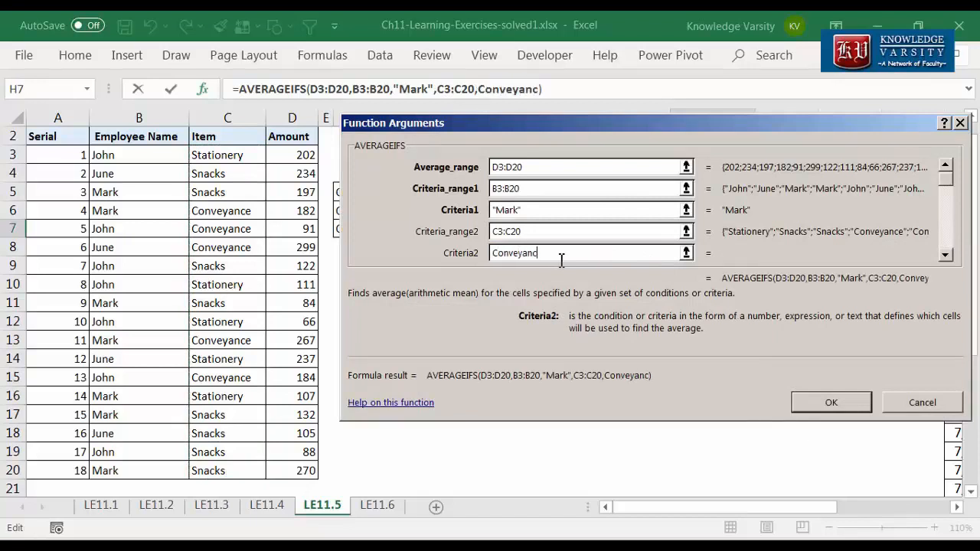
pyautogui.write('e')
pyautogui.click(842, 402)
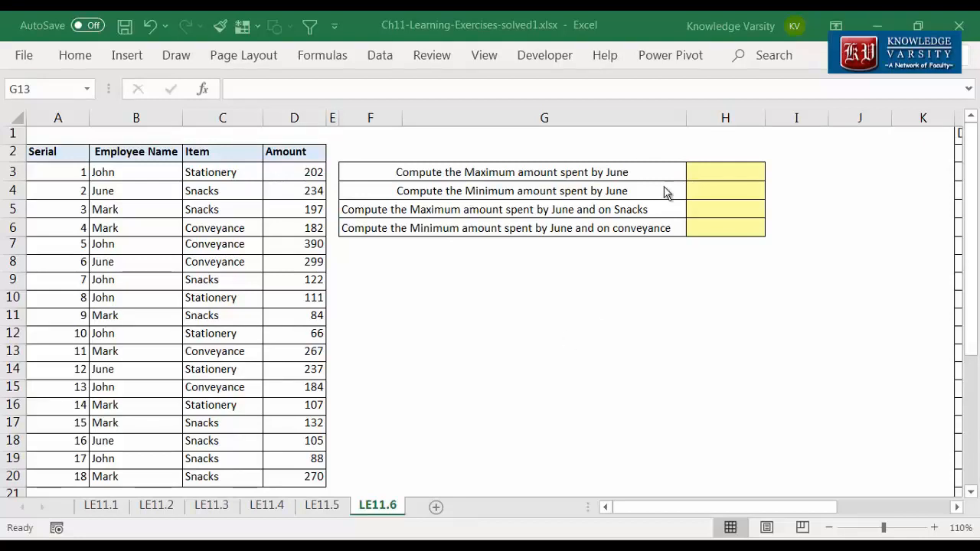
# On sheet LE11.6, enter a MAXIFS in H3 with max range D3:D20, matching B3:B20 to the employee named in F3.
pyautogui.click(712, 169)
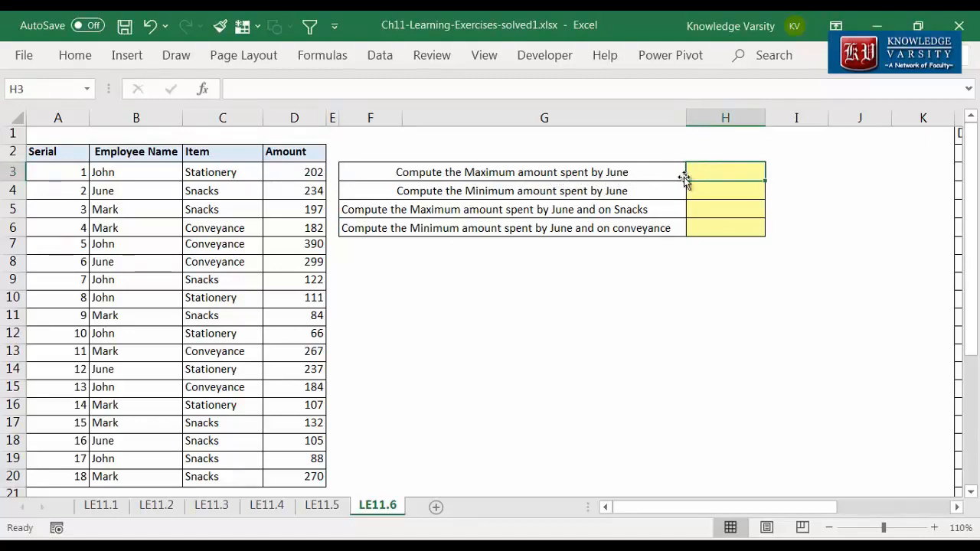
pyautogui.write('=maxifs(')
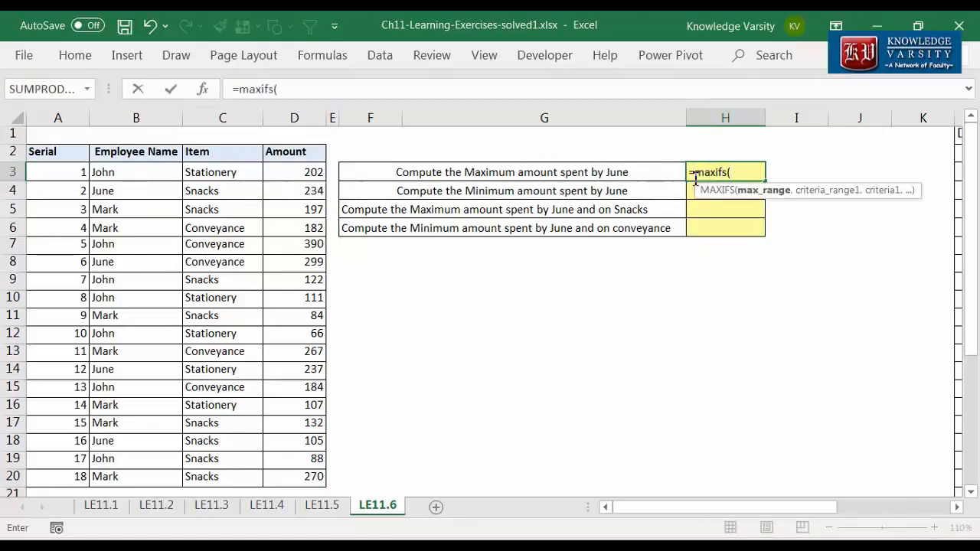
pyautogui.click(204, 88)
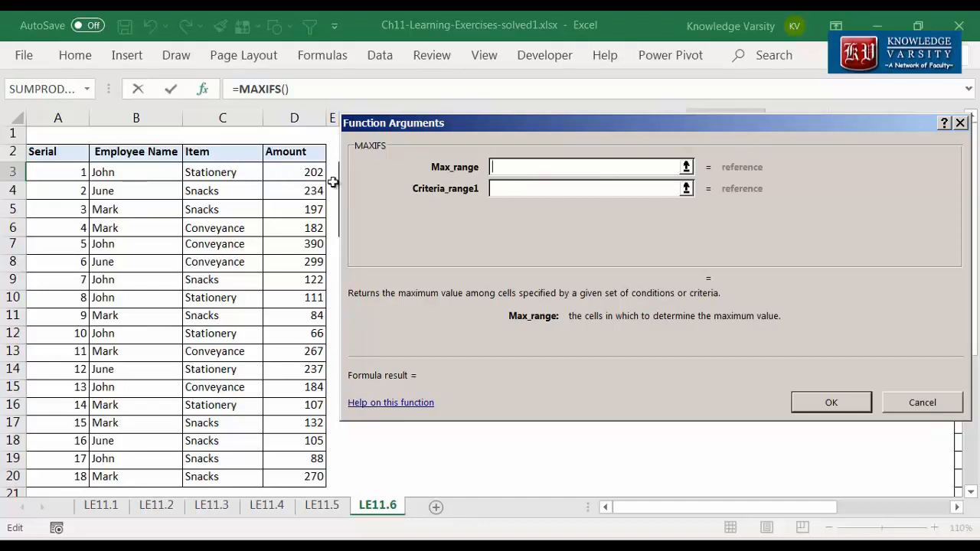
pyautogui.moveTo(301, 174); pyautogui.dragTo(299, 475)
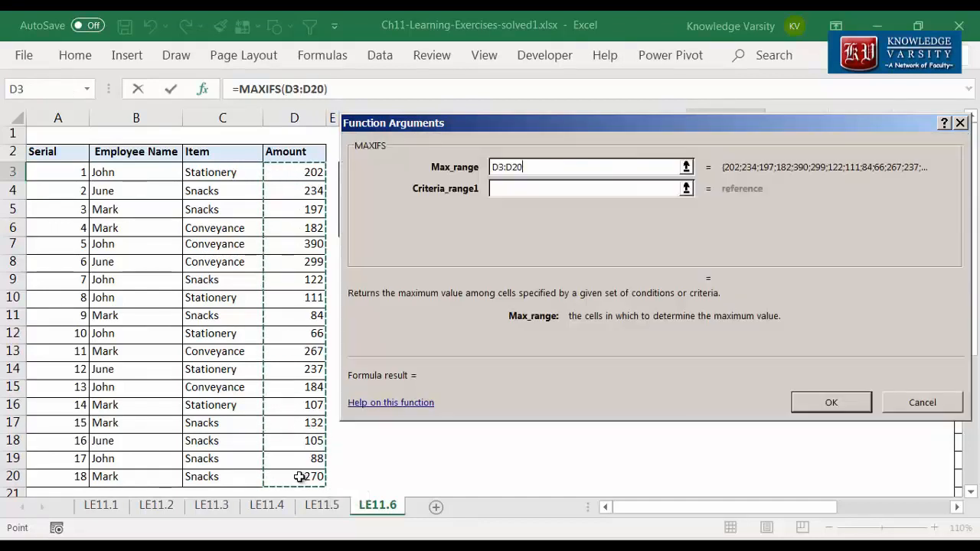
pyautogui.click(534, 190)
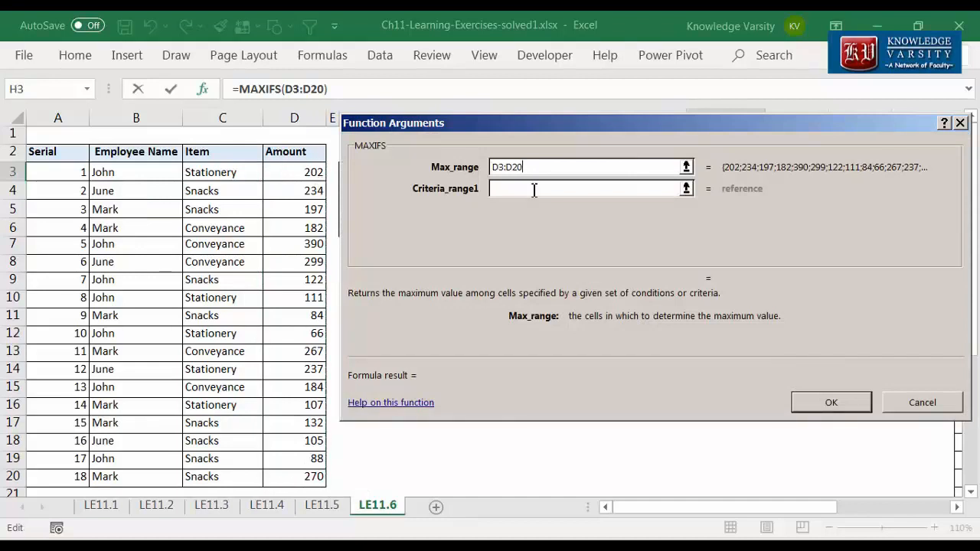
pyautogui.click(535, 190)
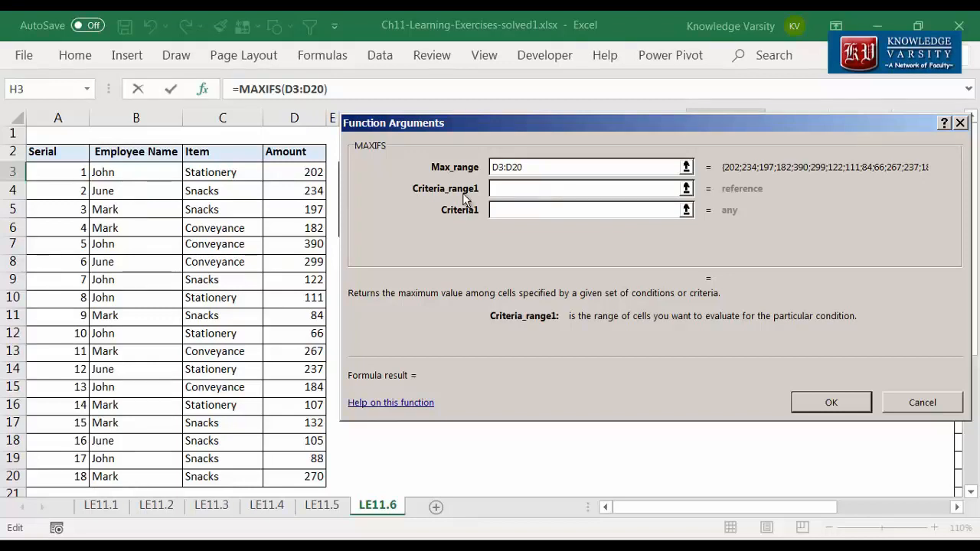
pyautogui.moveTo(123, 172); pyautogui.dragTo(105, 475)
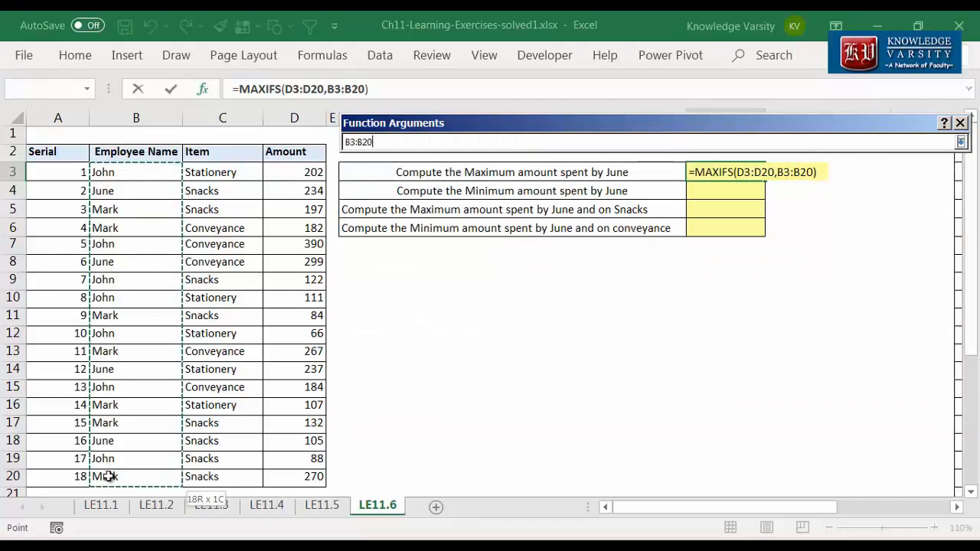
pyautogui.click(542, 211)
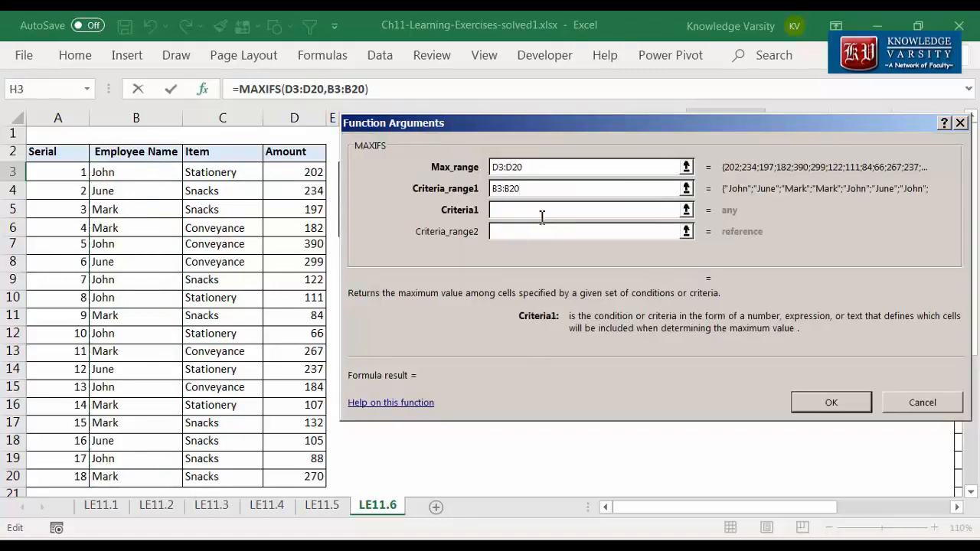
pyautogui.write('June')
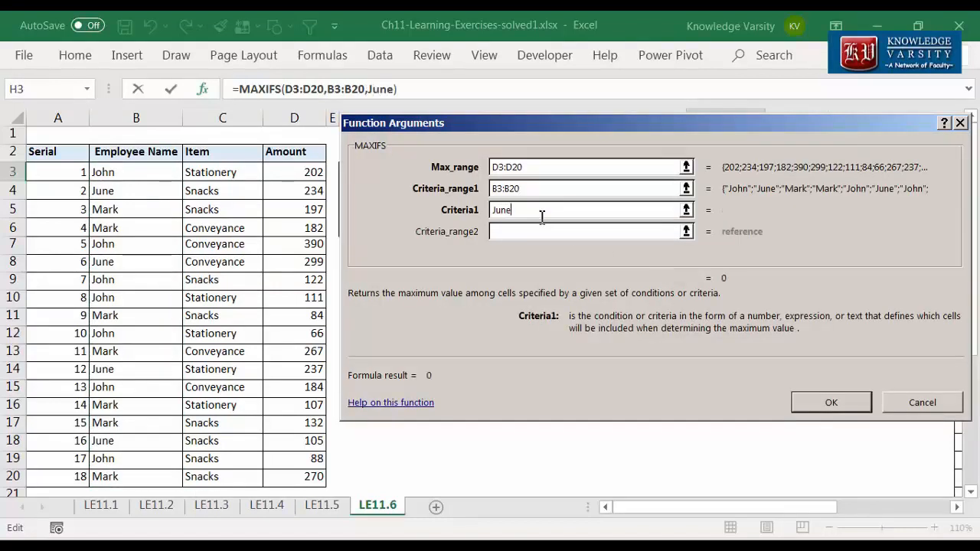
pyautogui.click(838, 403)
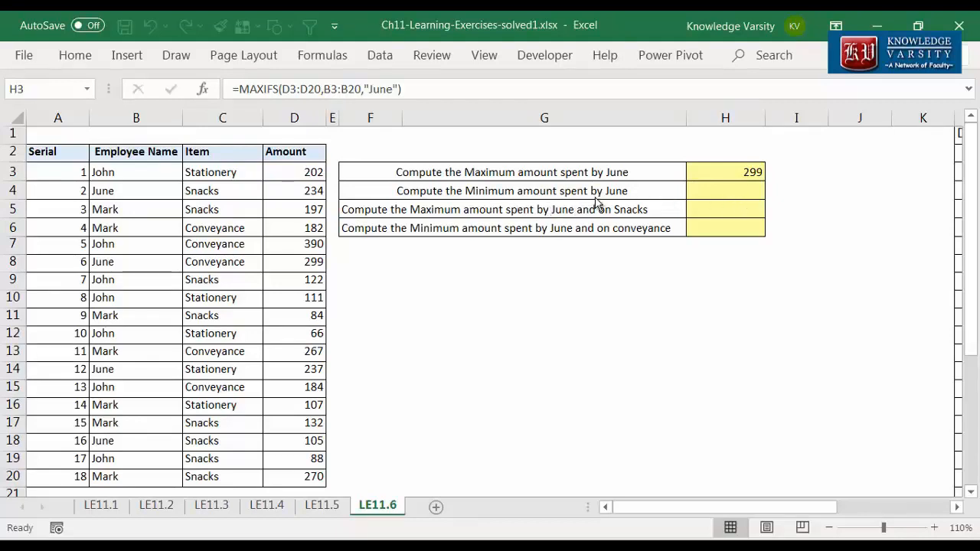
# Enter a MINIFS in H4 with min range D3:D20, matching B3:B20 to the employee named in F4.
pyautogui.click(744, 193)
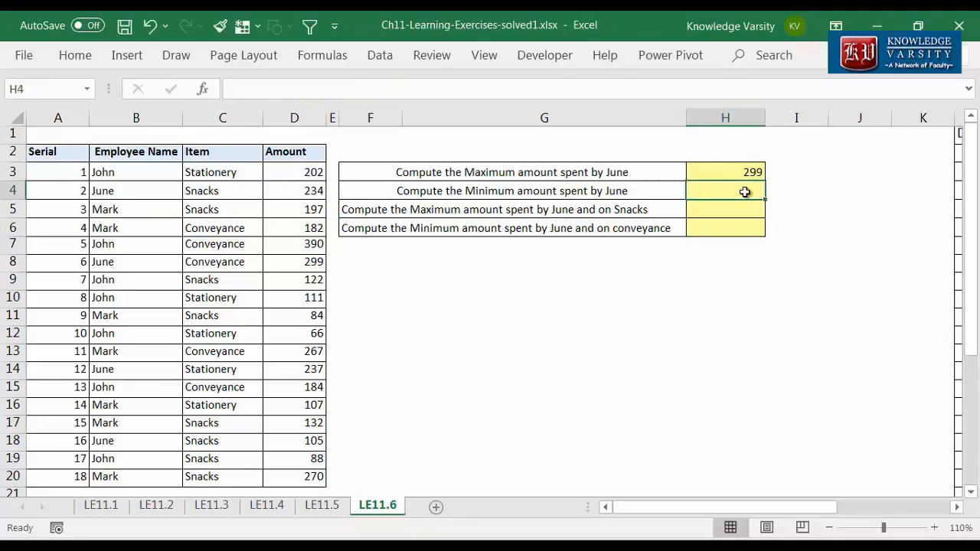
pyautogui.write('=min')
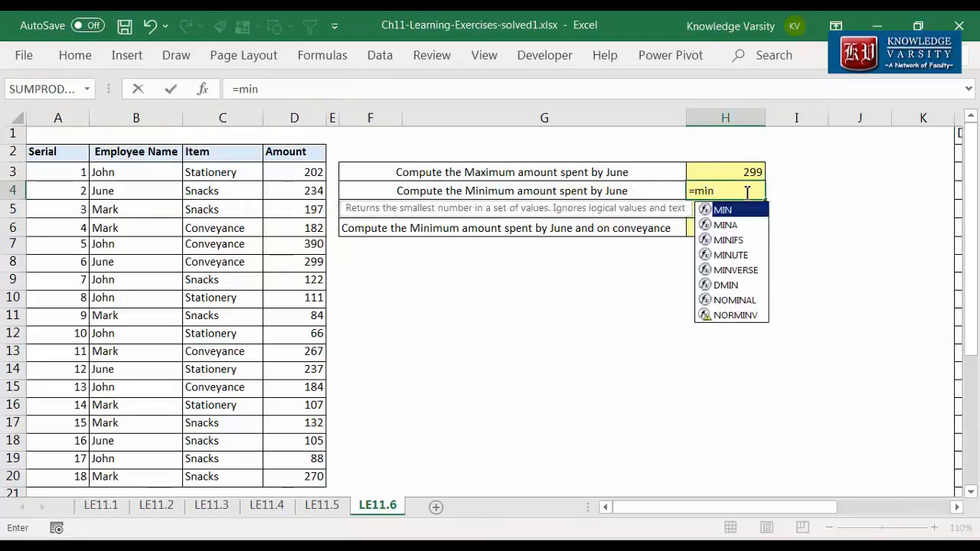
pyautogui.write('ifs(')
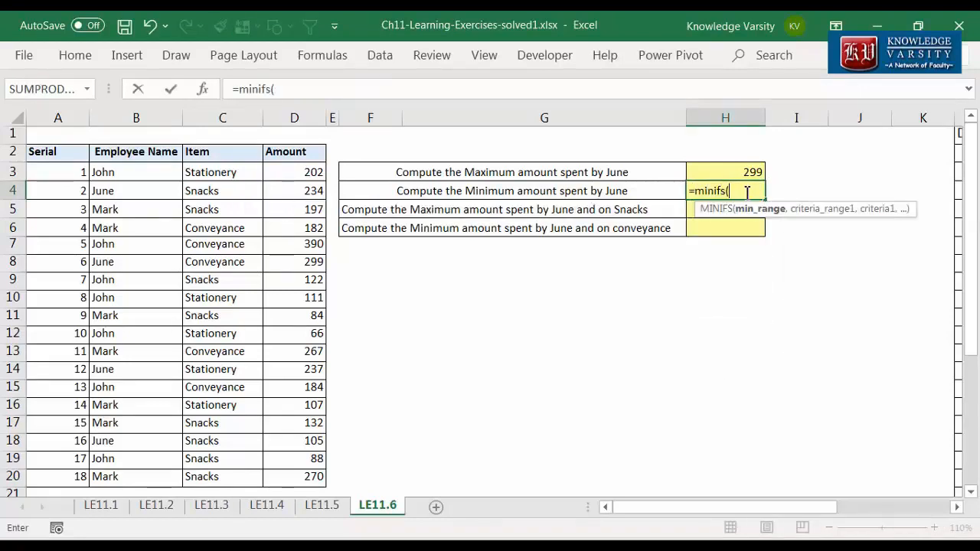
pyautogui.click(203, 90)
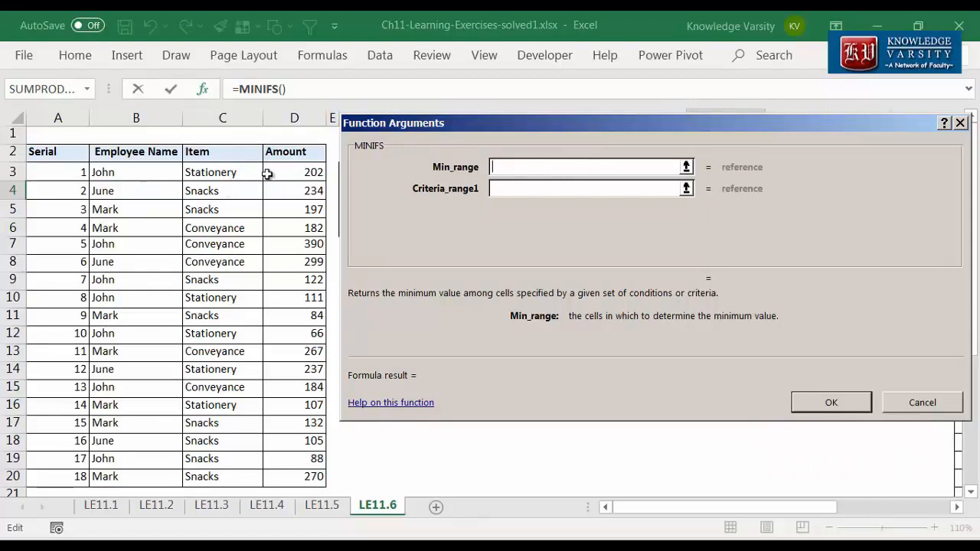
pyautogui.moveTo(291, 169); pyautogui.dragTo(291, 477)
pyautogui.click(535, 188)
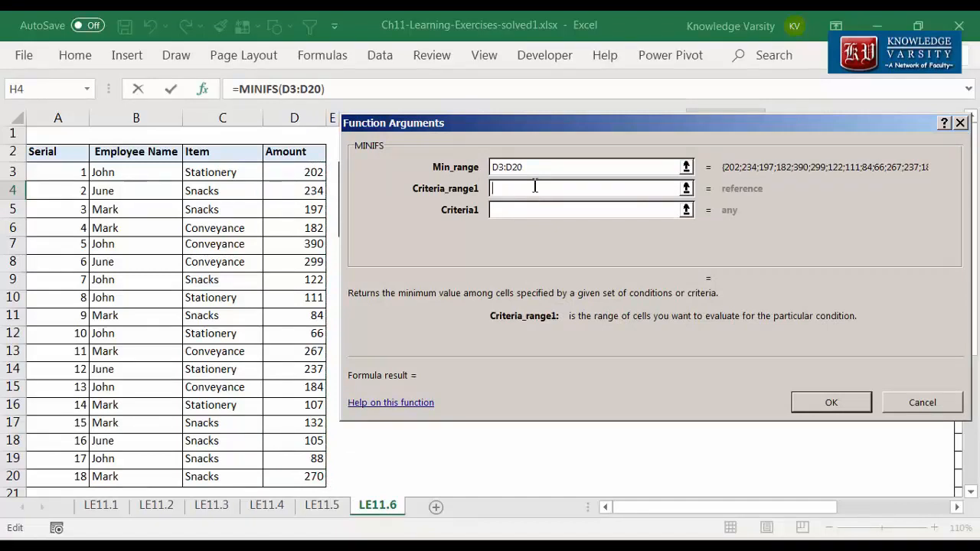
pyautogui.moveTo(126, 172); pyautogui.dragTo(125, 477)
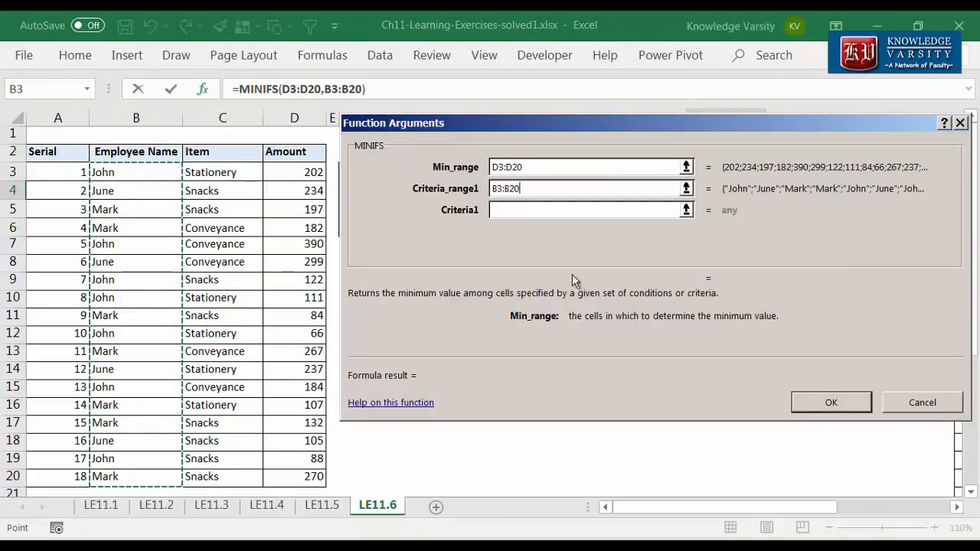
pyautogui.click(546, 209)
pyautogui.write('June')
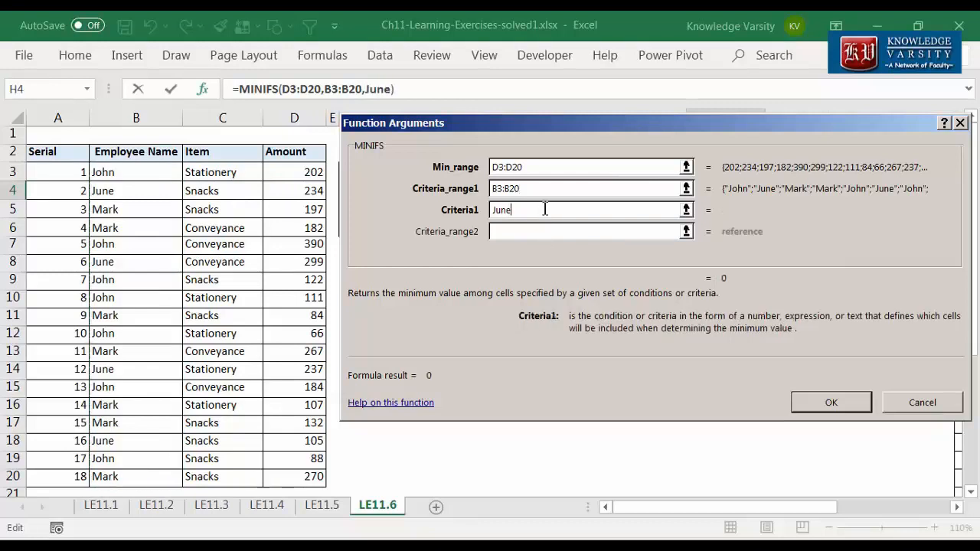
pyautogui.click(823, 400)
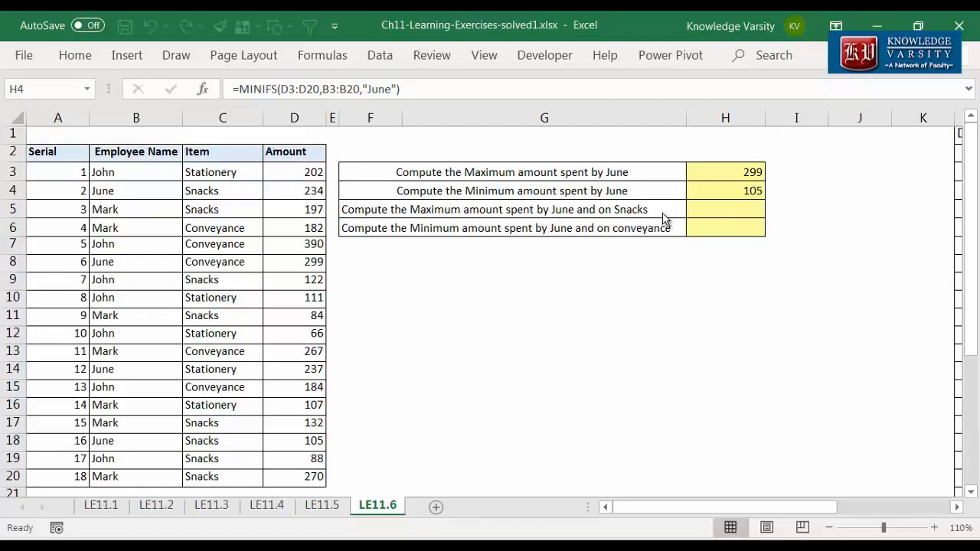
# Start a MAXIFS formula in H5, open its function arguments and set the max range to D3:D20.
pyautogui.click(728, 211)
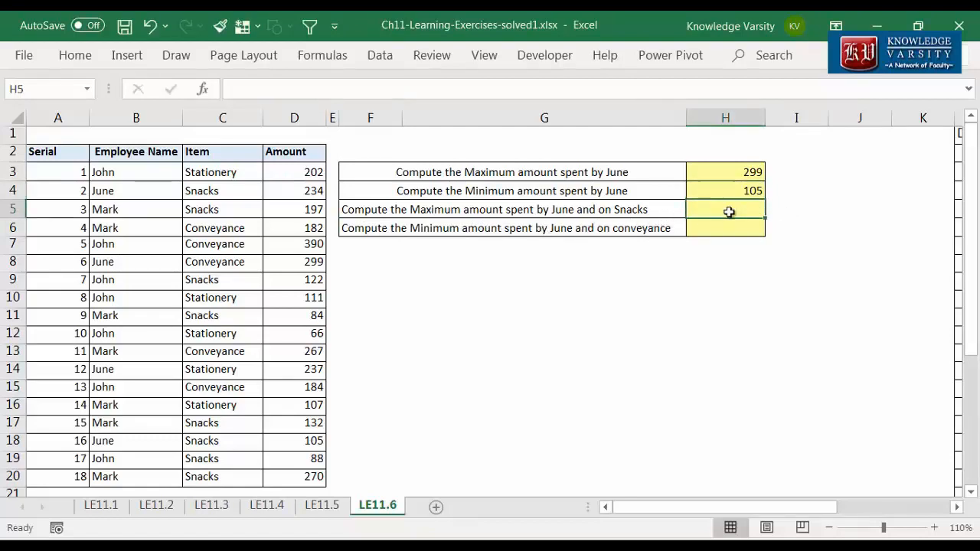
pyautogui.write('=max')
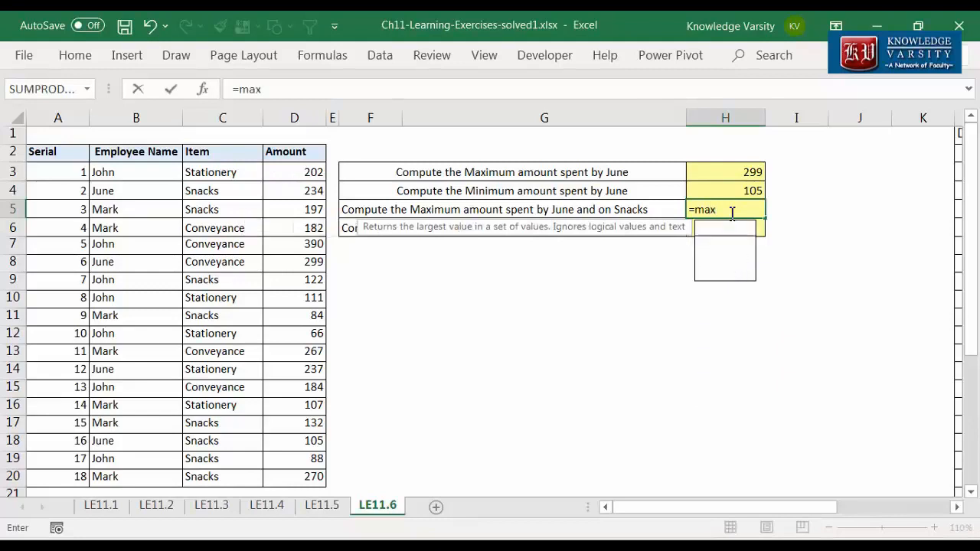
pyautogui.write('ifs(')
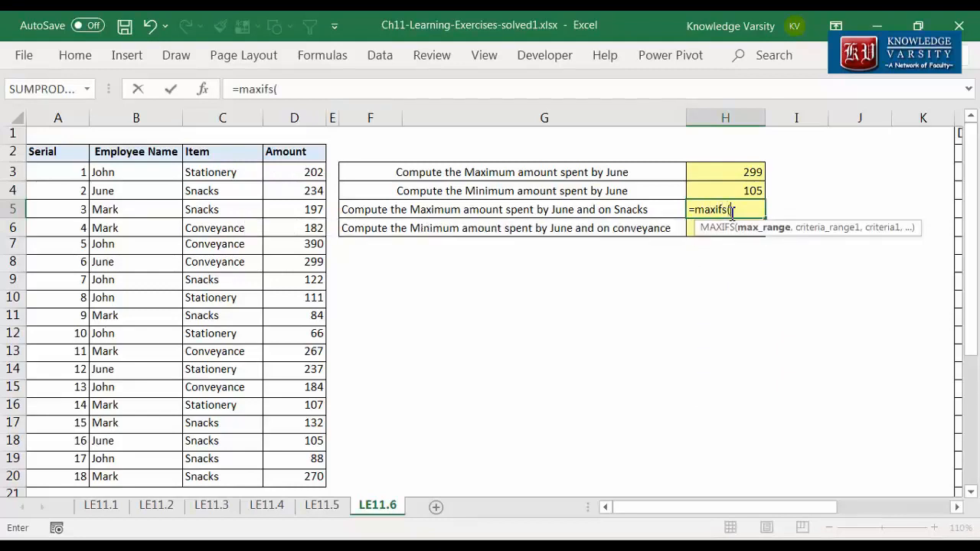
pyautogui.click(203, 90)
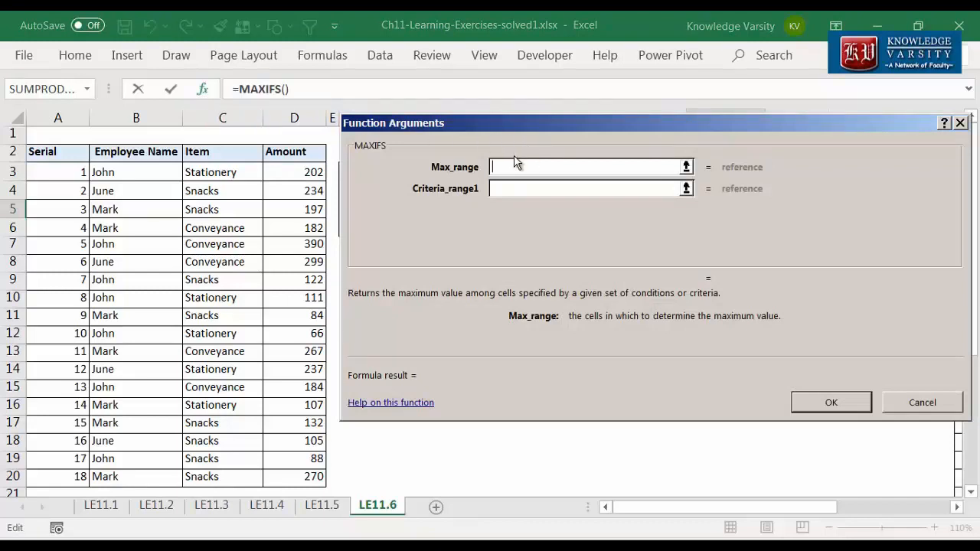
pyautogui.moveTo(302, 171); pyautogui.dragTo(296, 478)
# Complete the MAXIFS in H5, matching C3:C20 to Snacks and B3:B20 to the employee named in F5.
pyautogui.click(523, 184)
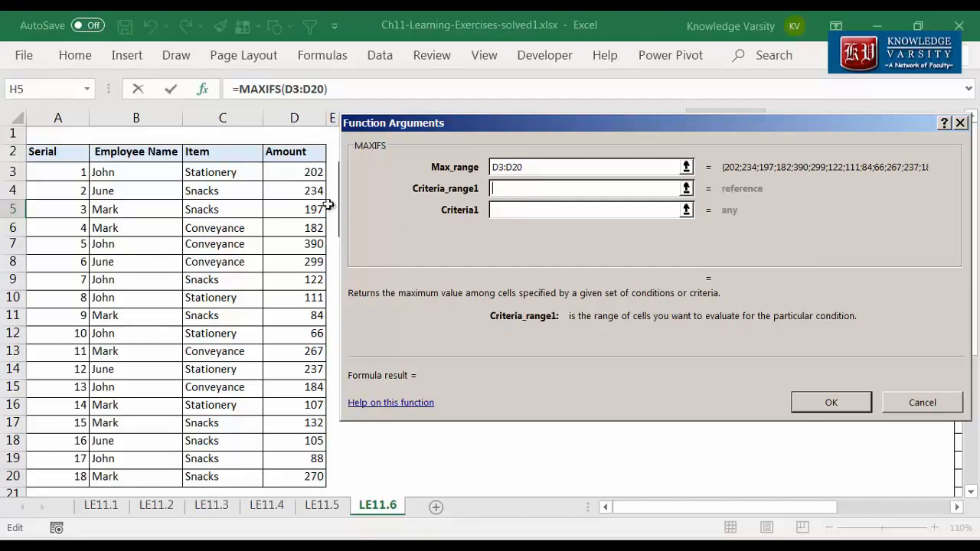
pyautogui.moveTo(230, 175); pyautogui.dragTo(213, 476)
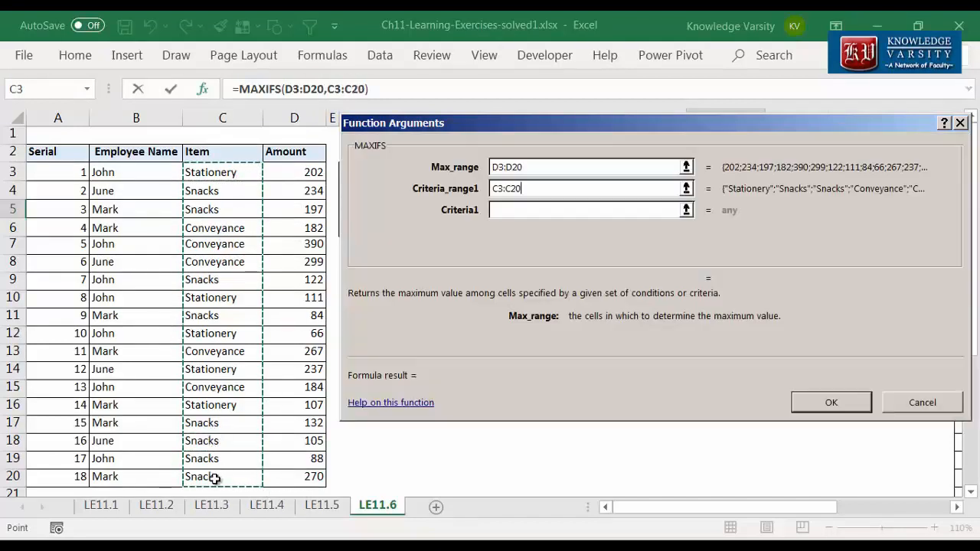
pyautogui.click(616, 211)
pyautogui.write('nacks')
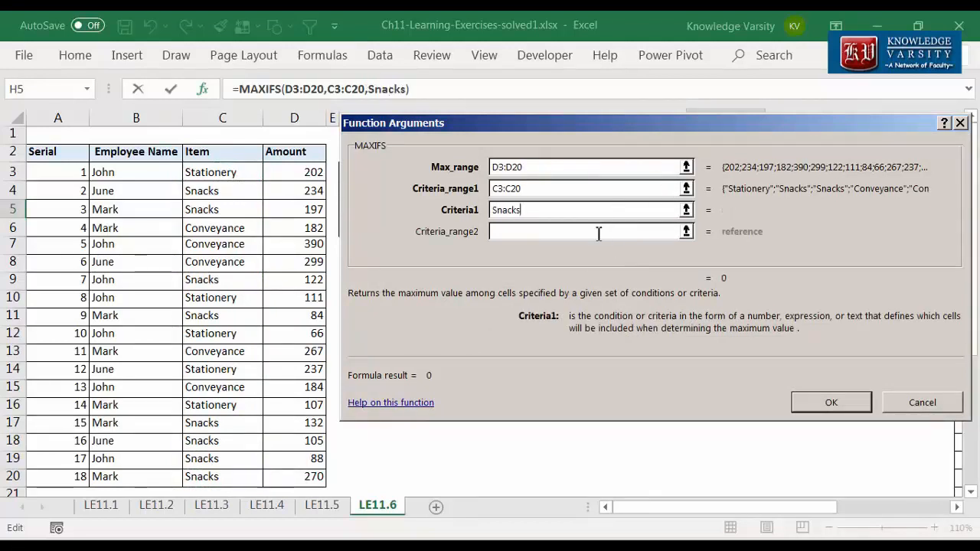
pyautogui.click(599, 234)
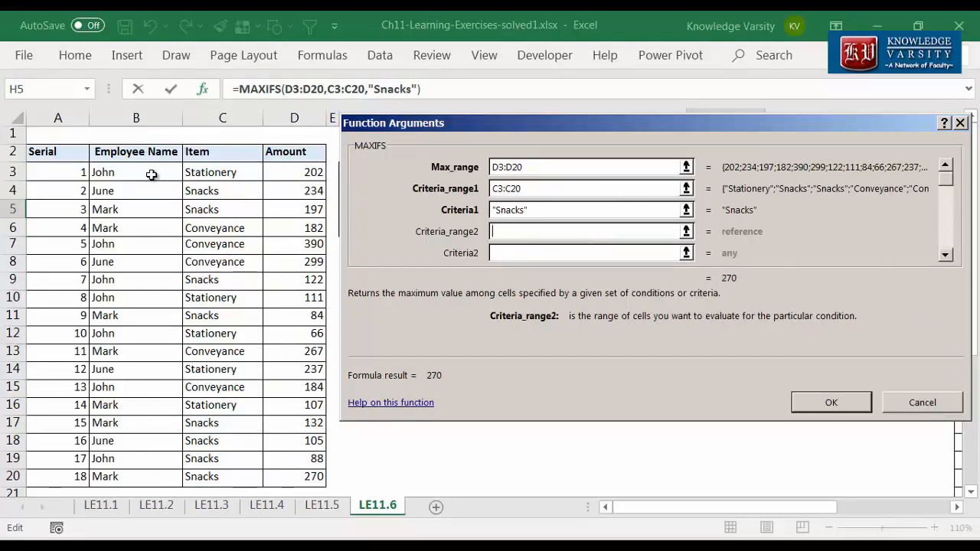
pyautogui.moveTo(151, 174); pyautogui.dragTo(138, 462)
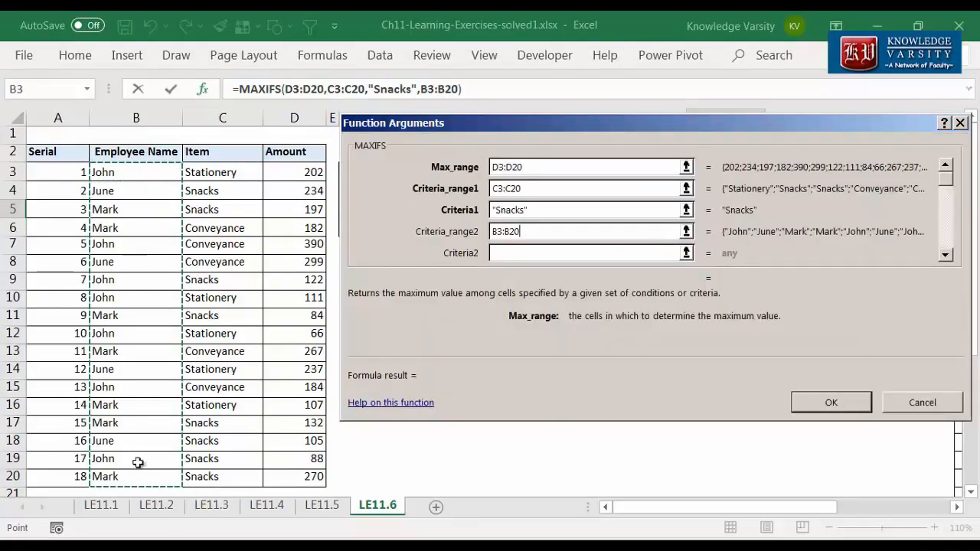
pyautogui.click(586, 253)
pyautogui.write('June')
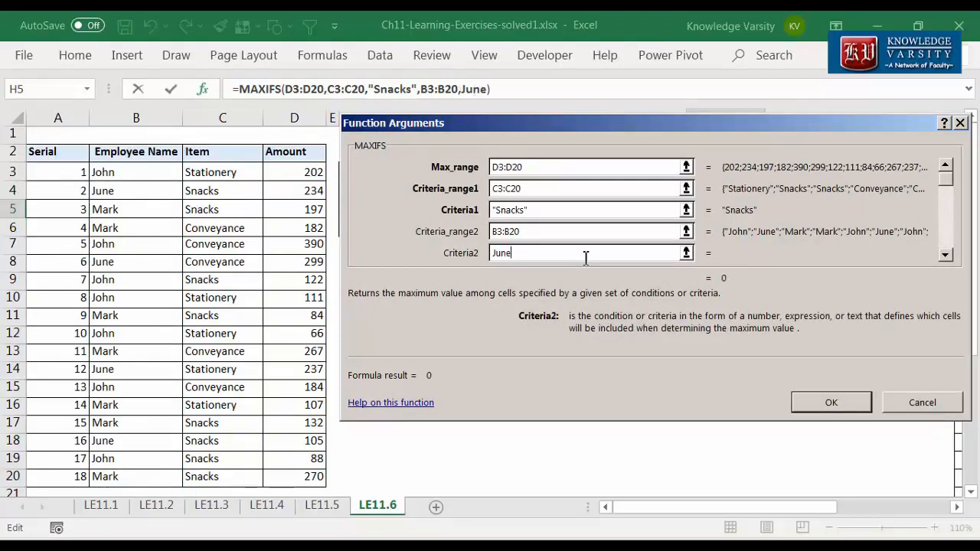
pyautogui.click(830, 402)
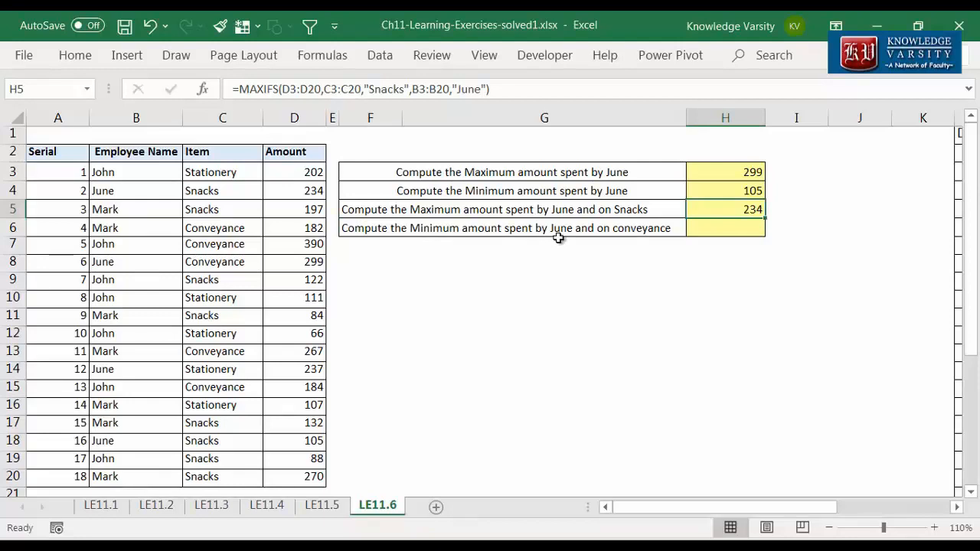
# Start a MINIFS formula in H6, open its function arguments and set the min range to D3:D20.
pyautogui.click(733, 232)
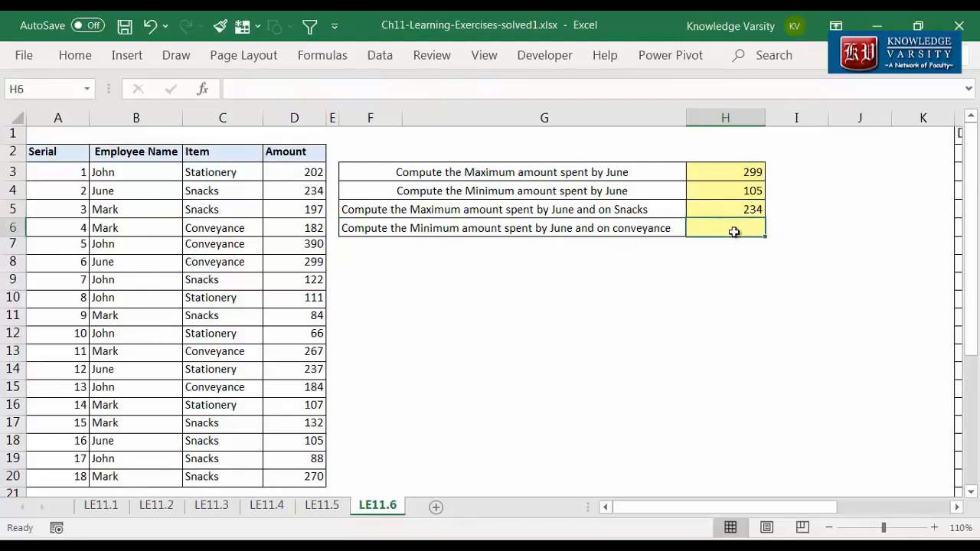
pyautogui.write('=min')
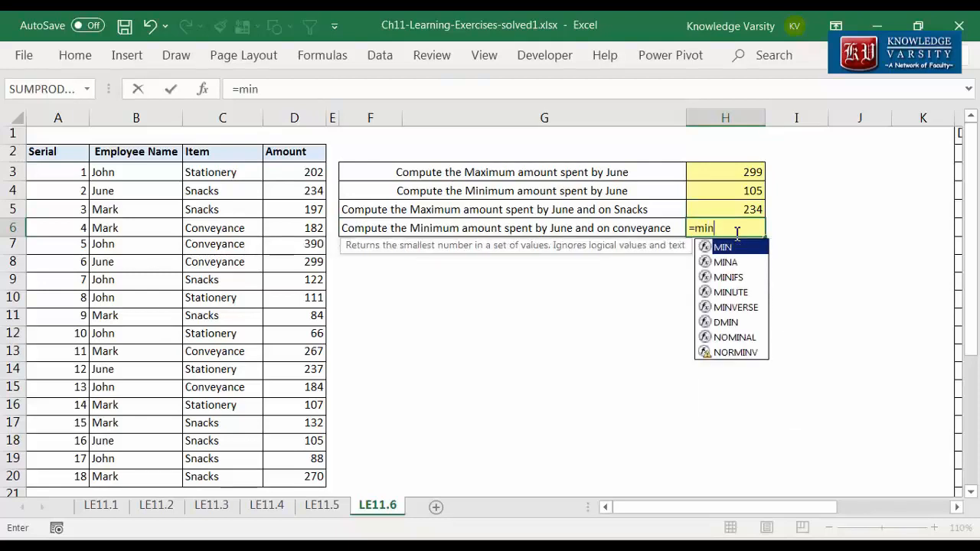
pyautogui.write('ifs(')
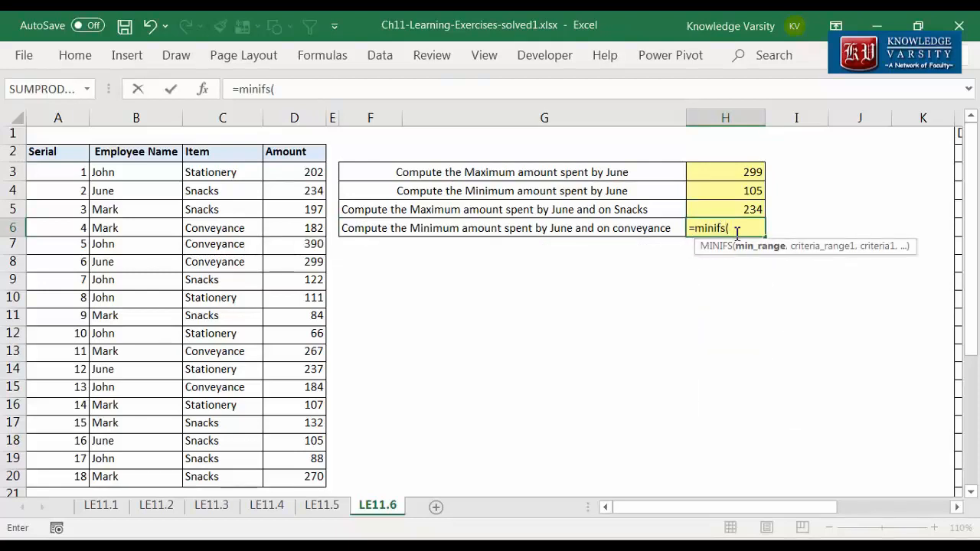
pyautogui.click(203, 90)
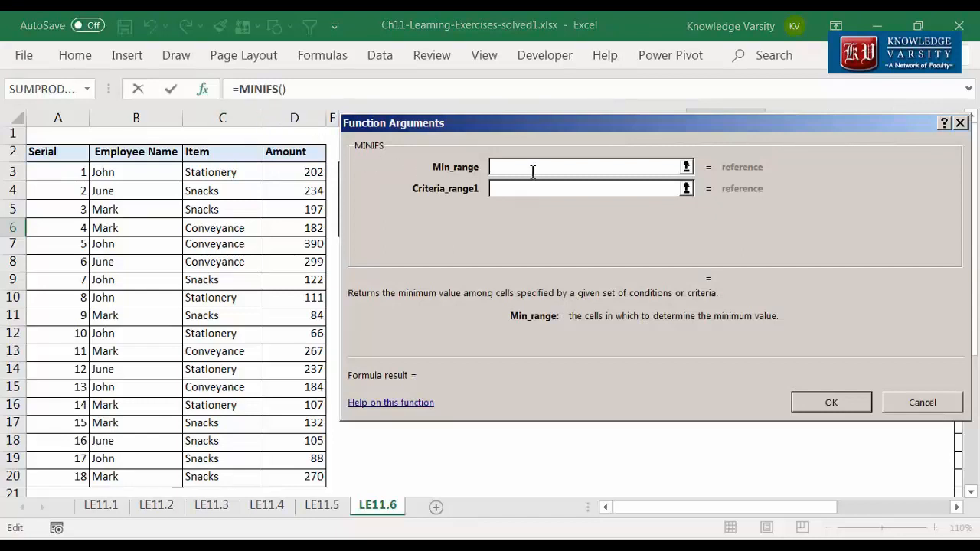
pyautogui.moveTo(301, 169); pyautogui.dragTo(288, 463)
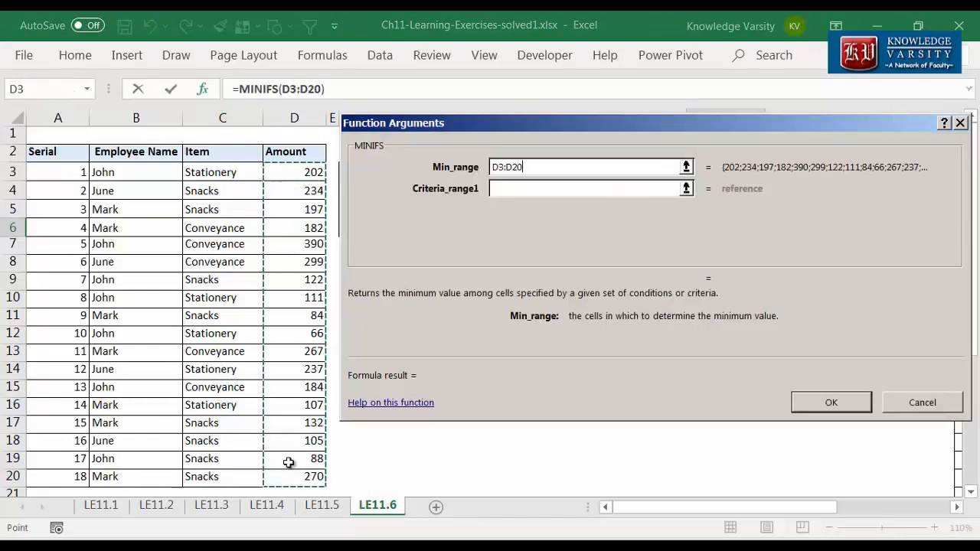
# Complete the MINIFS in H6, matching B3:B20 to the employee named in F6 and C3:C20 to Conveyance.
pyautogui.click(512, 193)
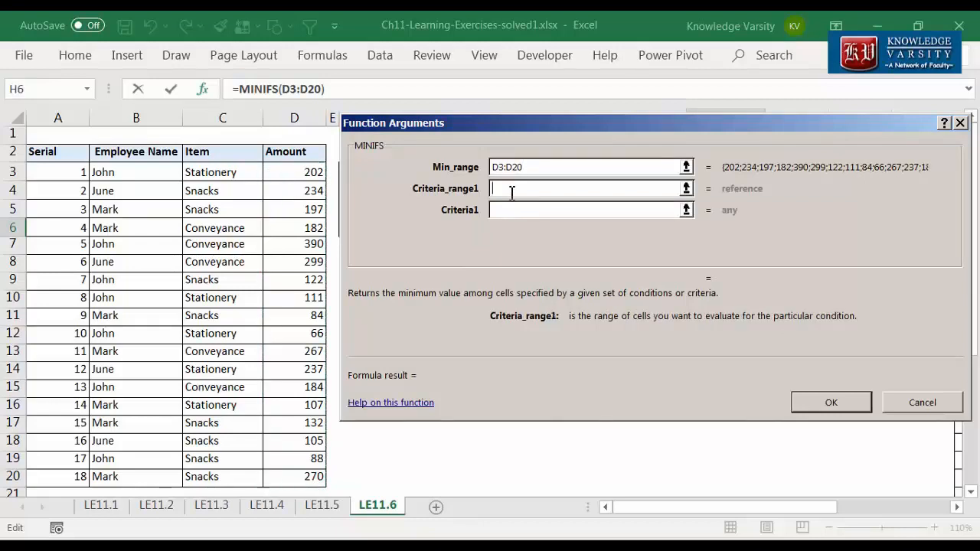
pyautogui.moveTo(136, 172); pyautogui.dragTo(124, 478)
pyautogui.click(498, 214)
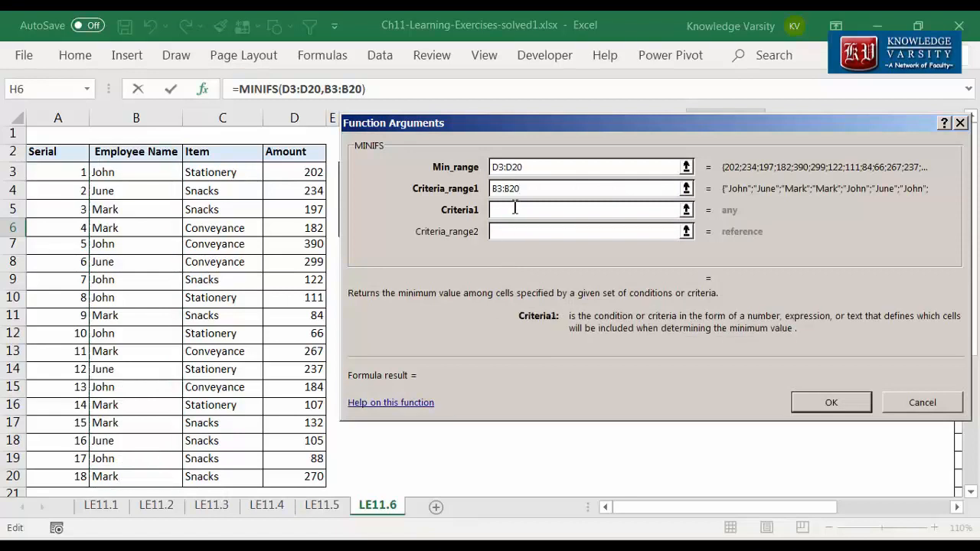
pyautogui.write('June')
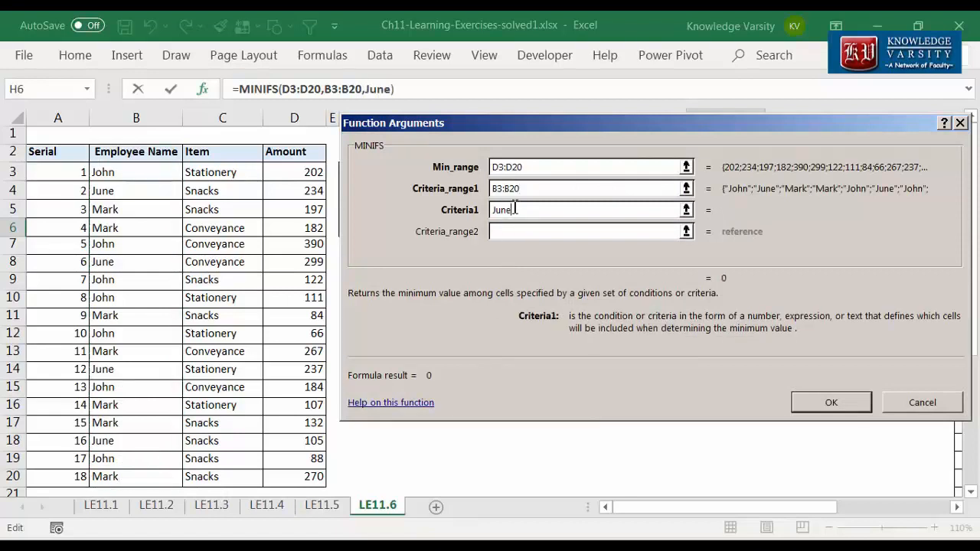
pyautogui.click(508, 232)
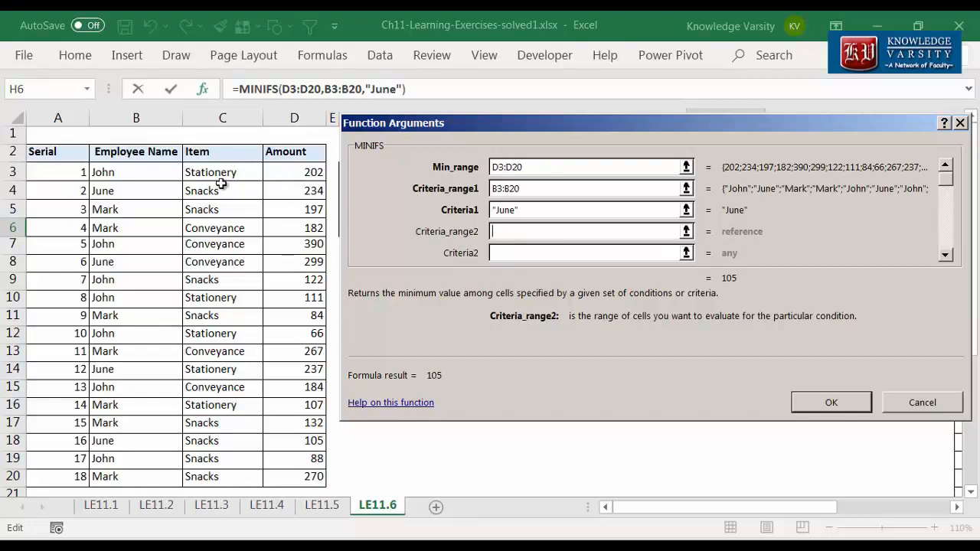
pyautogui.moveTo(222, 175); pyautogui.dragTo(222, 478)
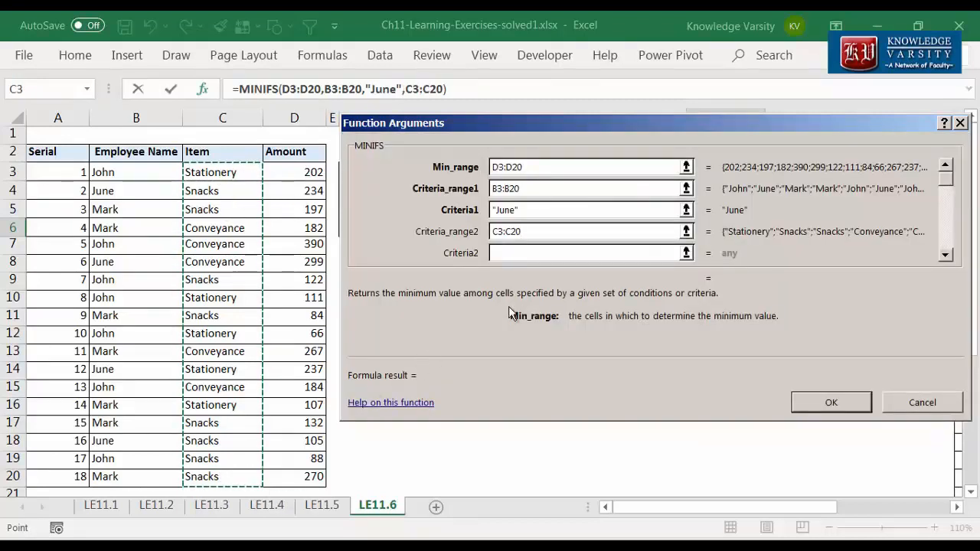
pyautogui.click(564, 257)
pyautogui.write('Co')
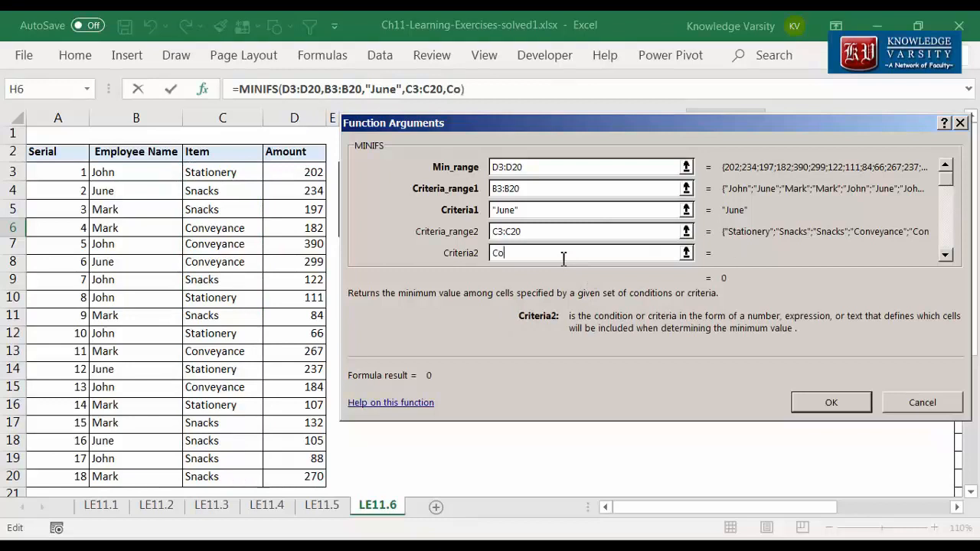
pyautogui.write('nveyance')
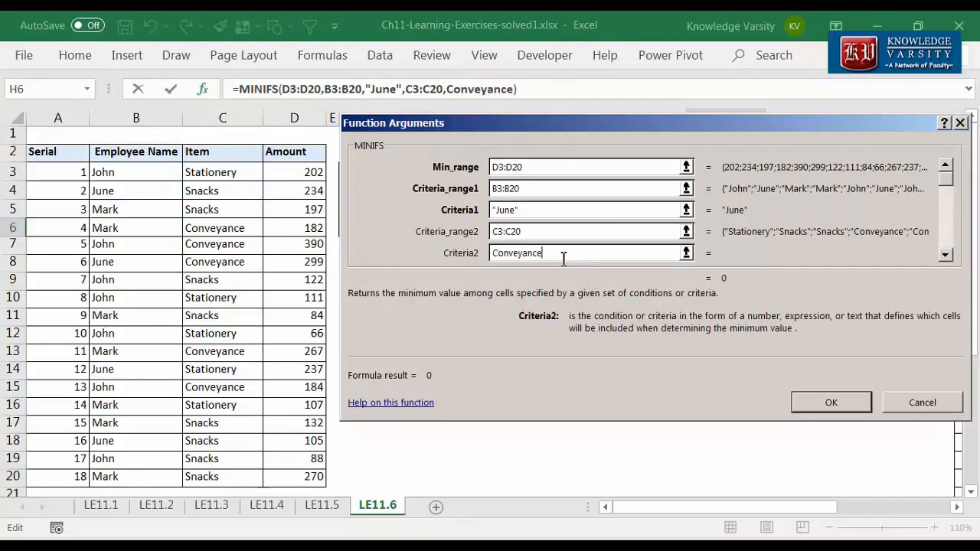
pyautogui.click(835, 400)
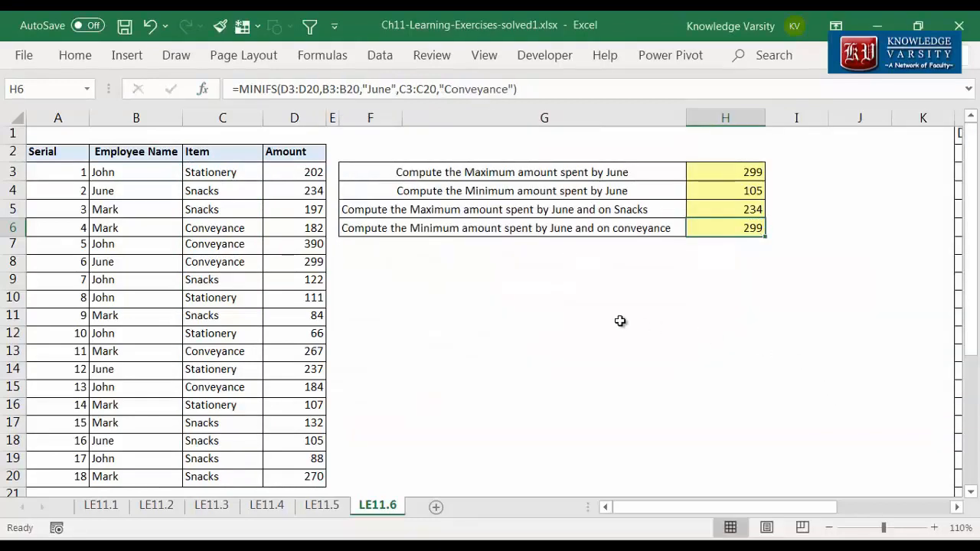